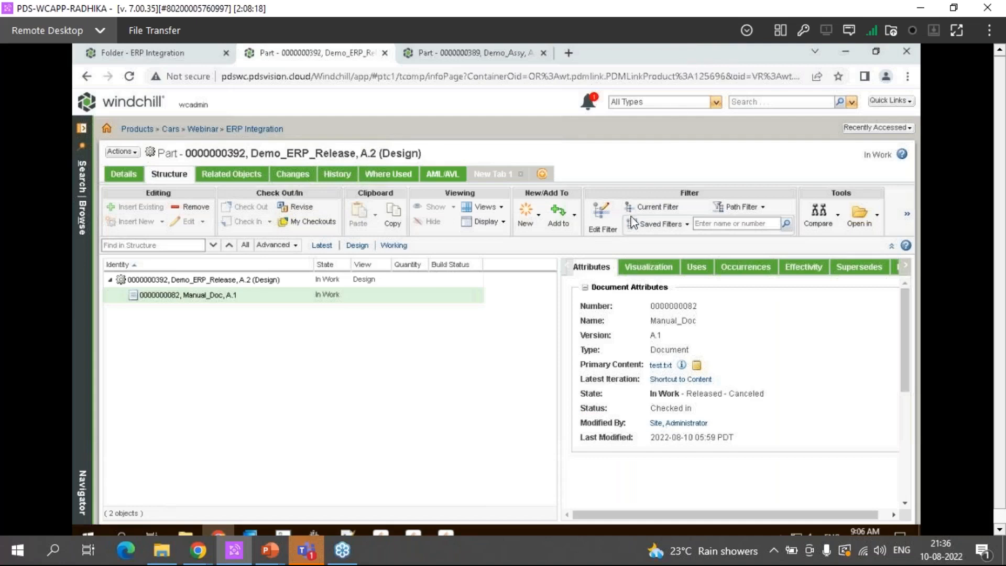
# Open the Windchill home page in the ERP Integration folder's browser tab and close that tab
pyautogui.click(781, 85)
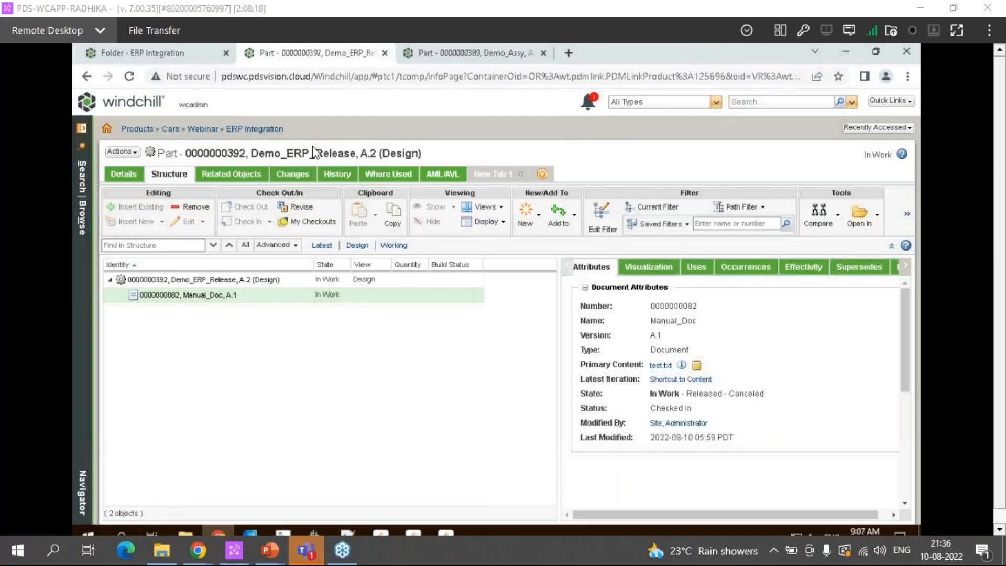
pyautogui.click(186, 56)
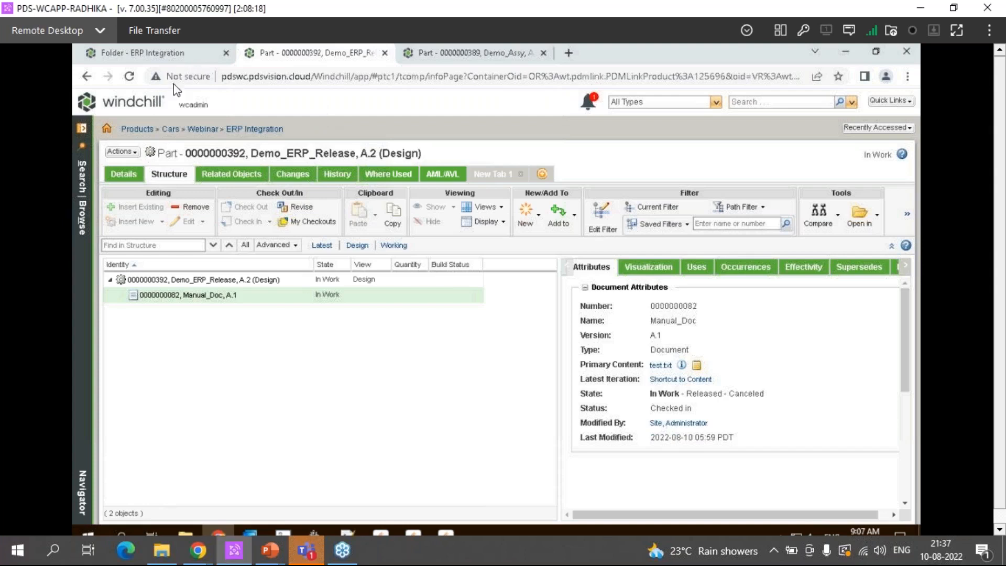
pyautogui.click(139, 107)
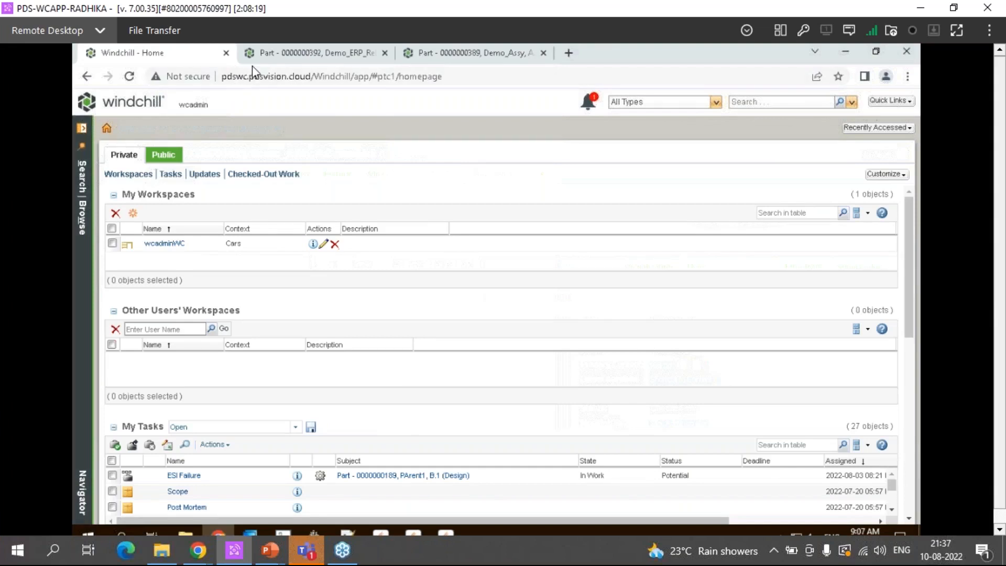
pyautogui.click(226, 54)
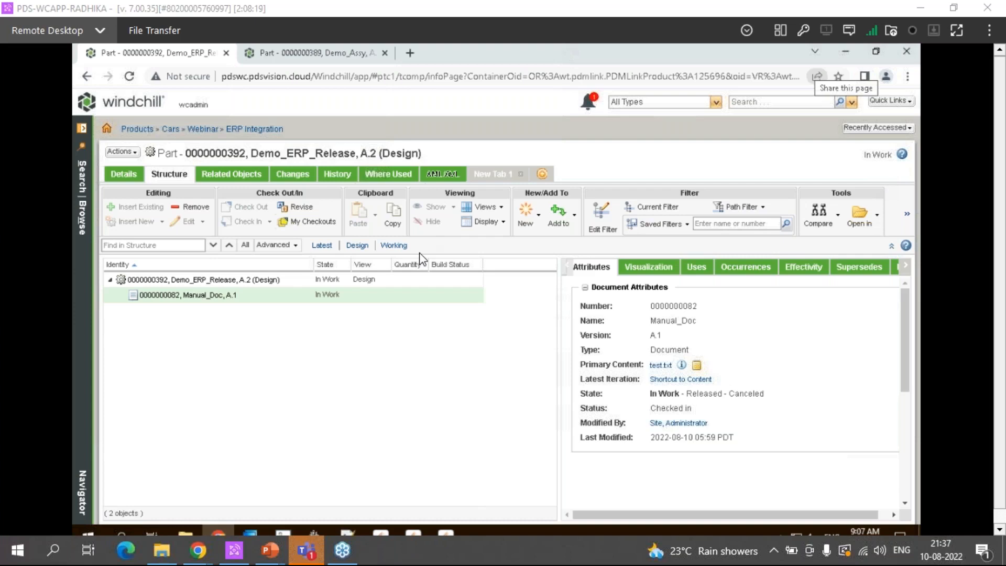
# Examine the product structure and occurrences of the top-level part Demo_Assy
pyautogui.click(300, 59)
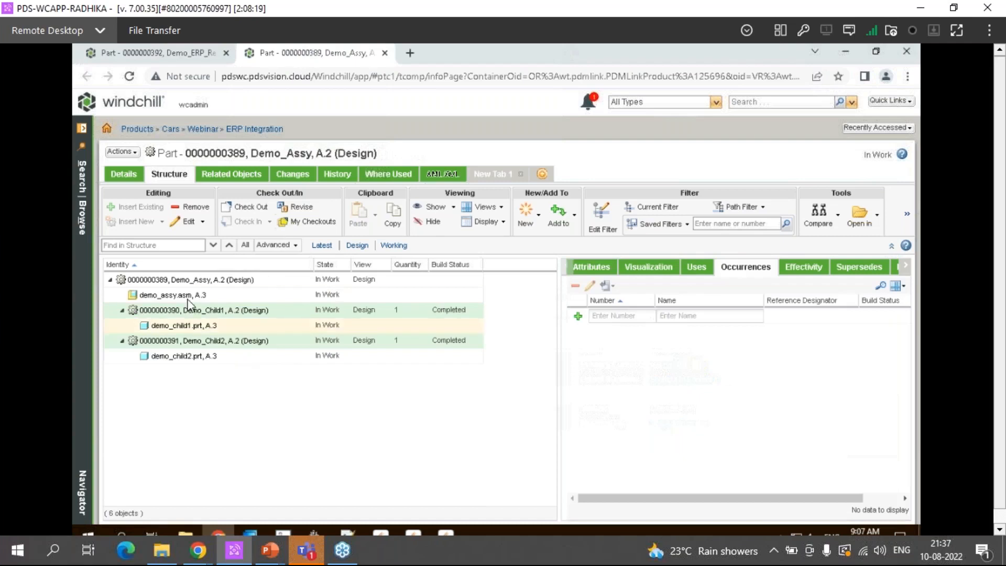
pyautogui.click(194, 280)
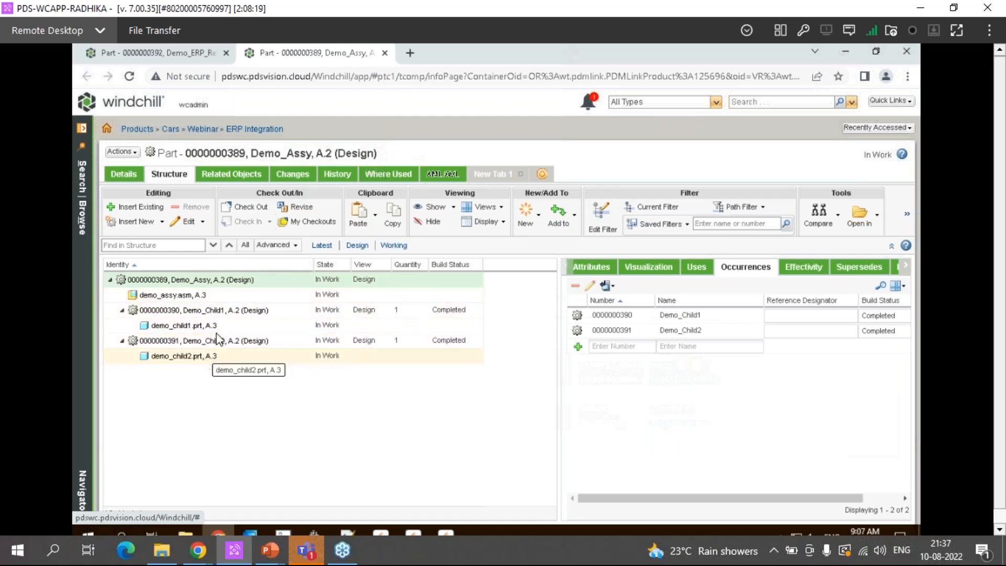
# Review the Send To Distribution Target dialog for part Demo_ERP_Release and close it without sending
pyautogui.click(146, 55)
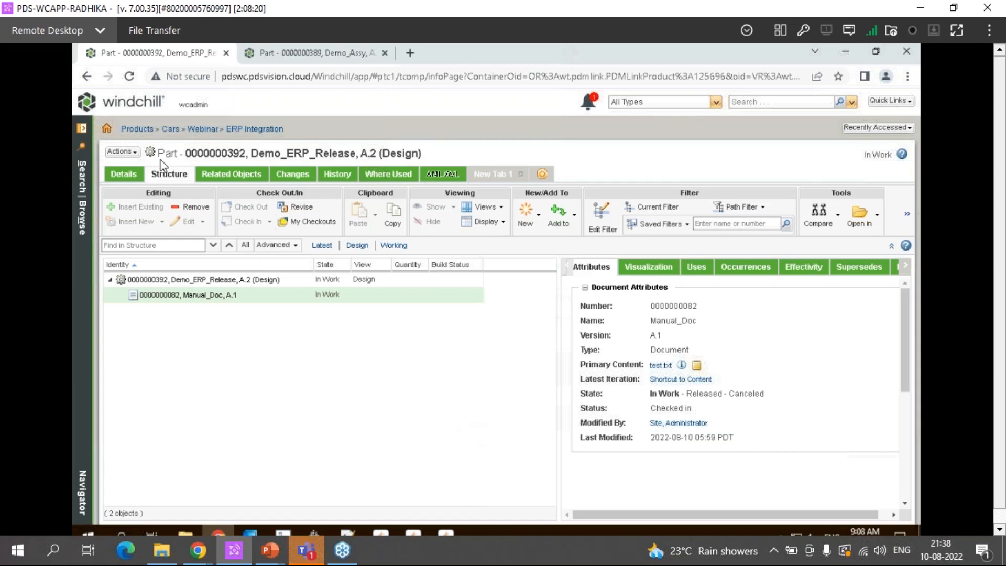
pyautogui.click(121, 152)
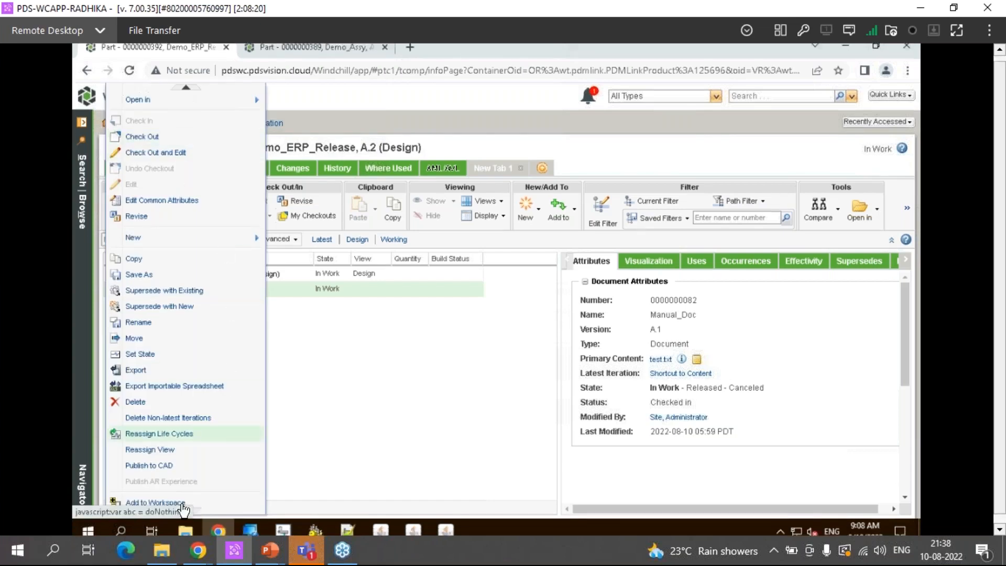
pyautogui.click(185, 501)
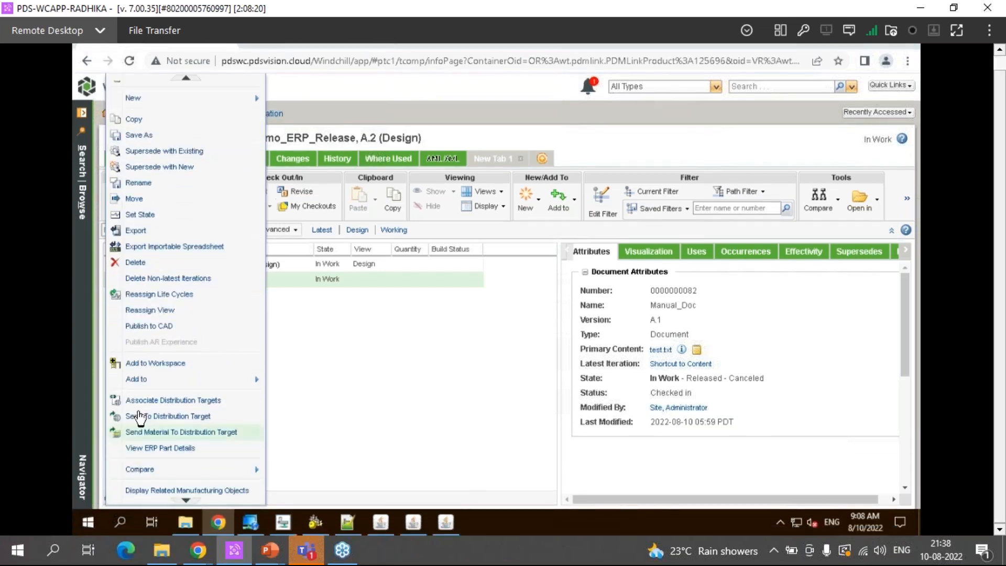
pyautogui.click(142, 417)
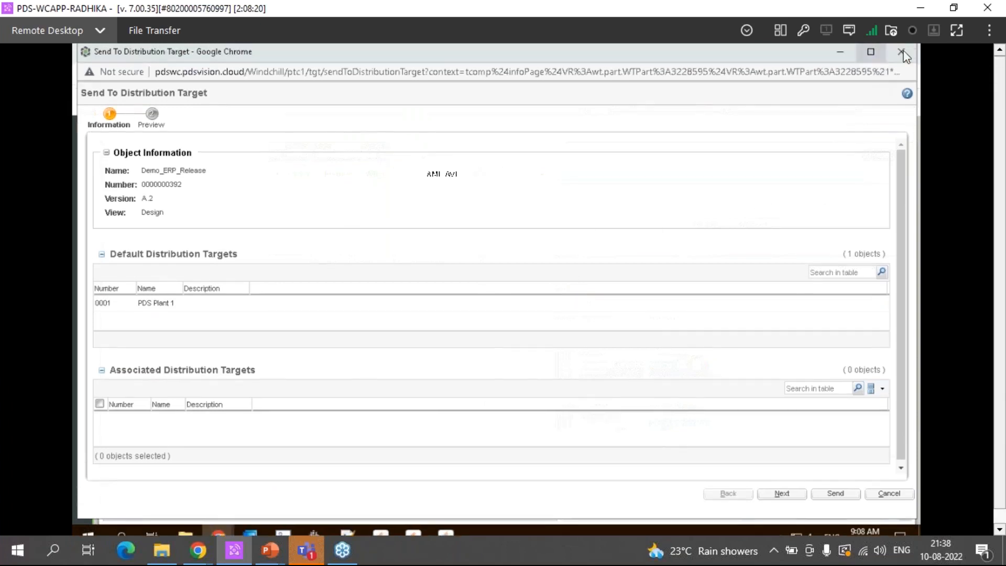
pyautogui.click(902, 52)
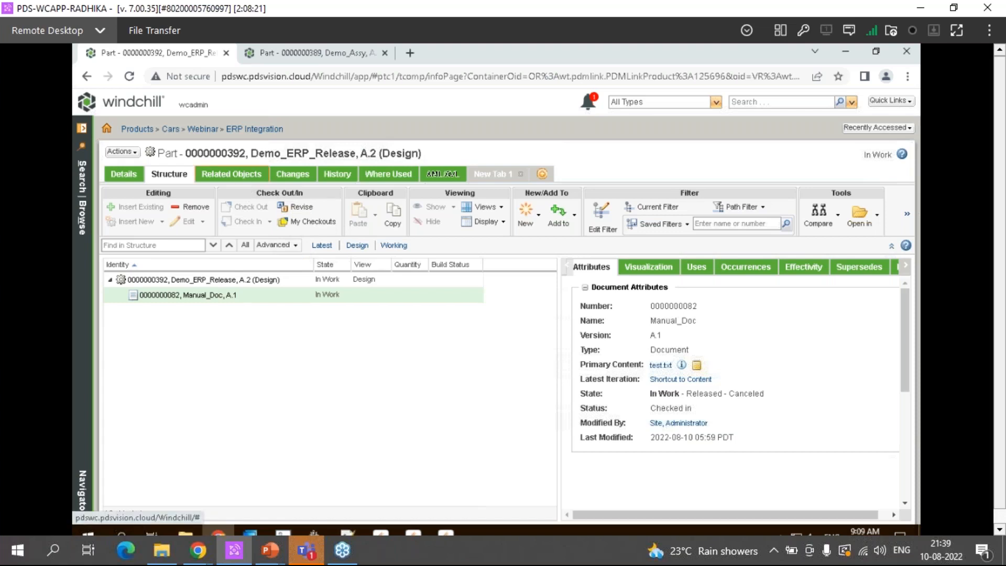
# Check the distribution targets listed among the related objects of Demo_ERP_Release
pyautogui.click(236, 174)
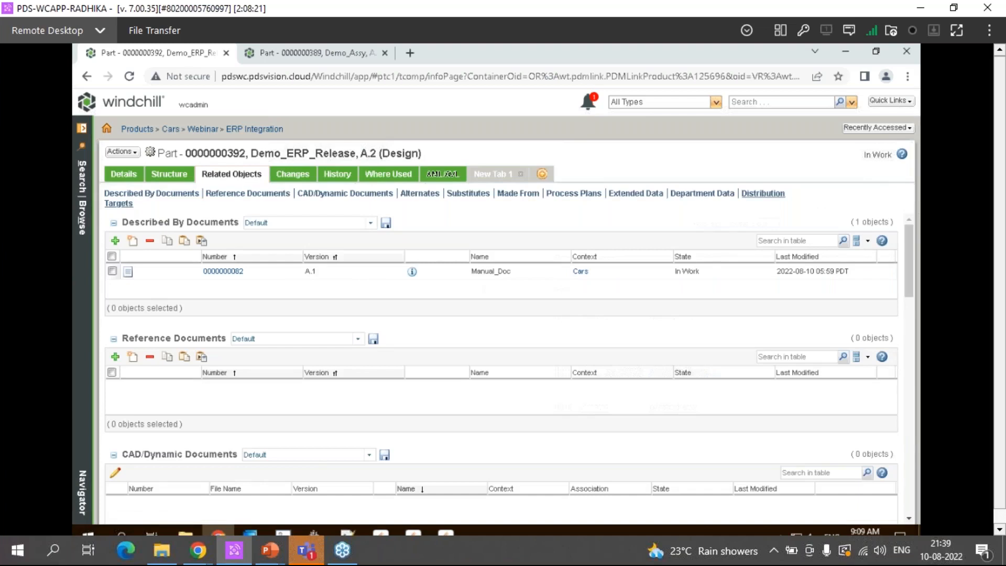
pyautogui.click(119, 204)
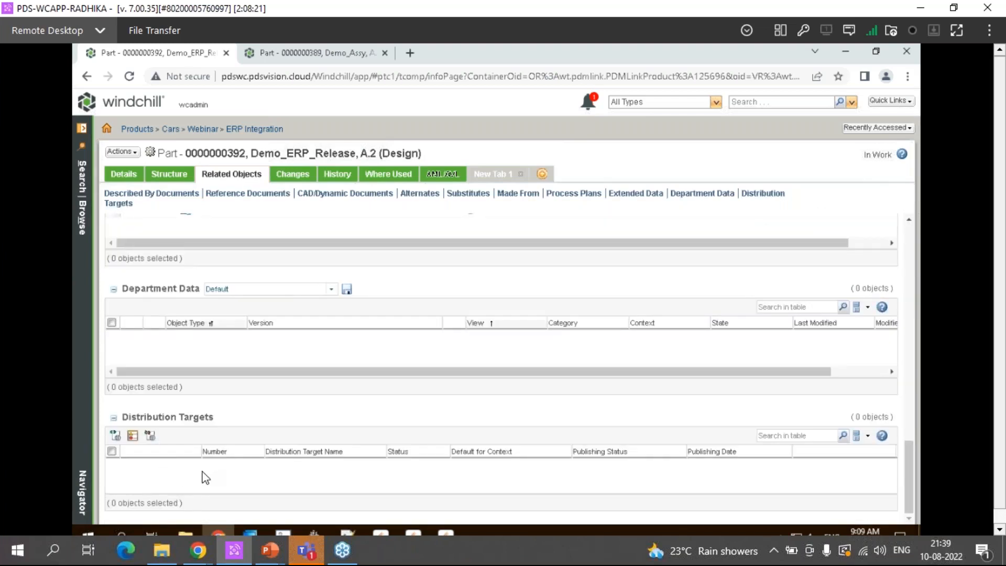
pyautogui.click(156, 175)
pyautogui.click(123, 152)
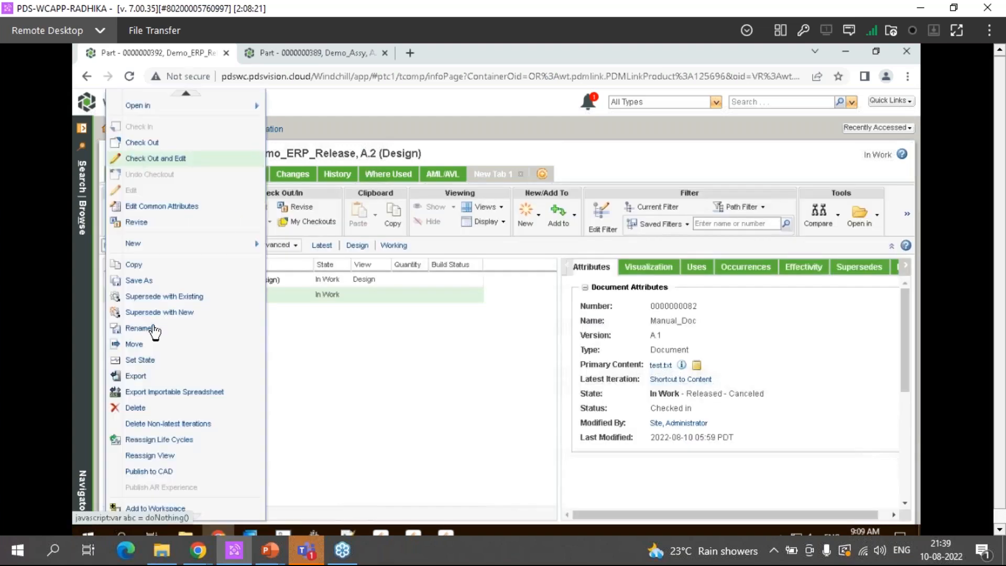
pyautogui.click(450, 291)
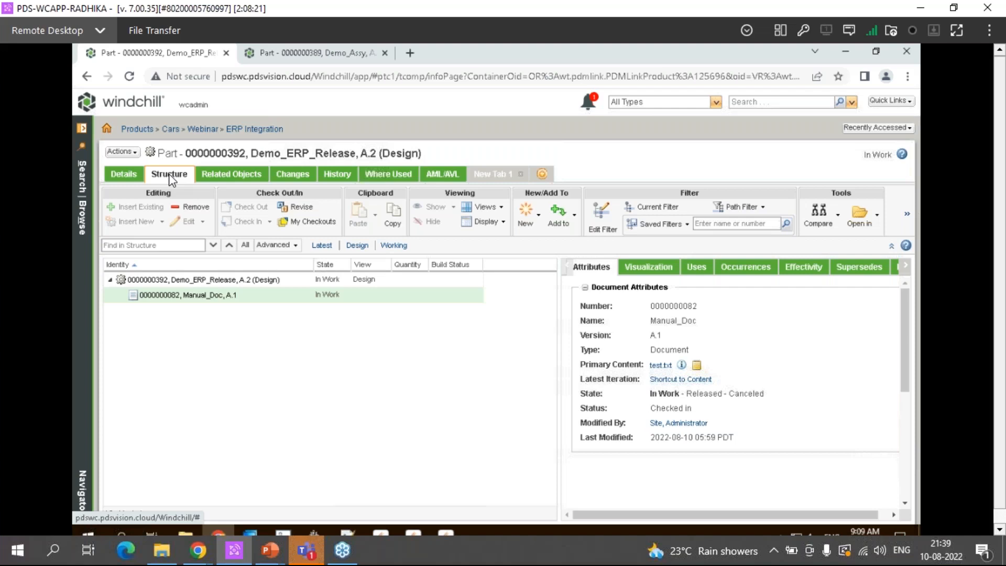
pyautogui.click(221, 176)
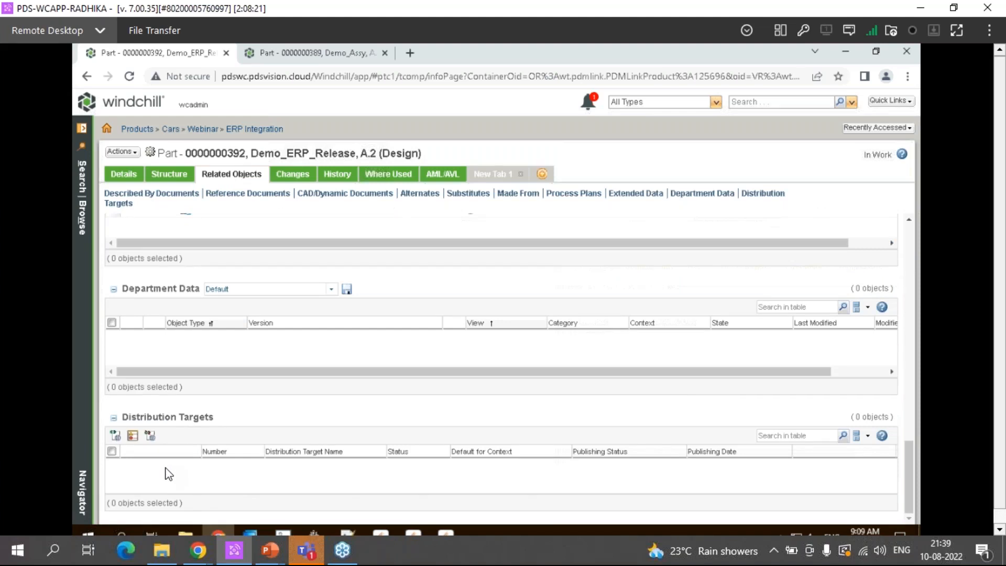
# Start associating distribution targets with Demo_ERP_Release and search for all available targets without criteria
pyautogui.click(163, 177)
pyautogui.click(122, 151)
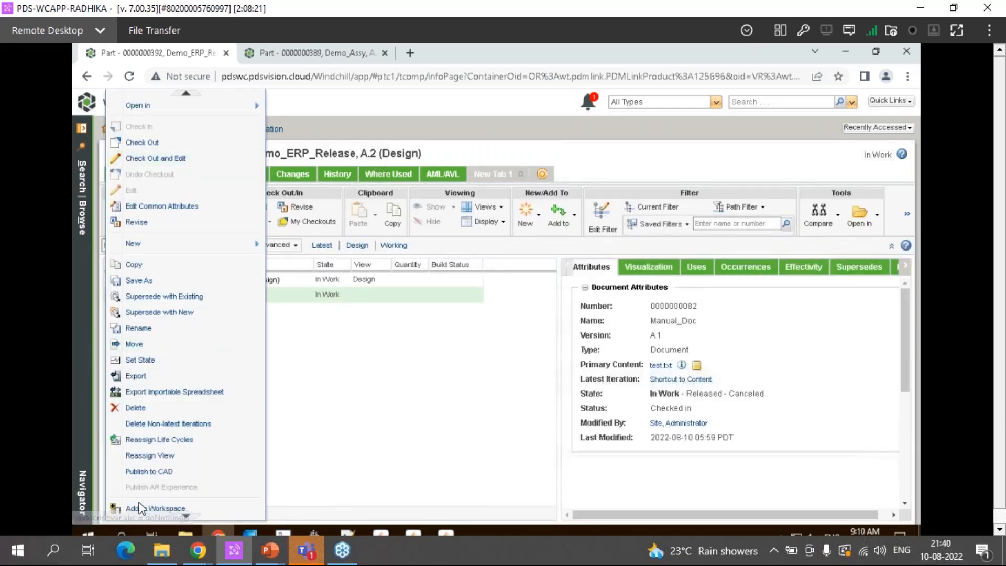
pyautogui.click(189, 503)
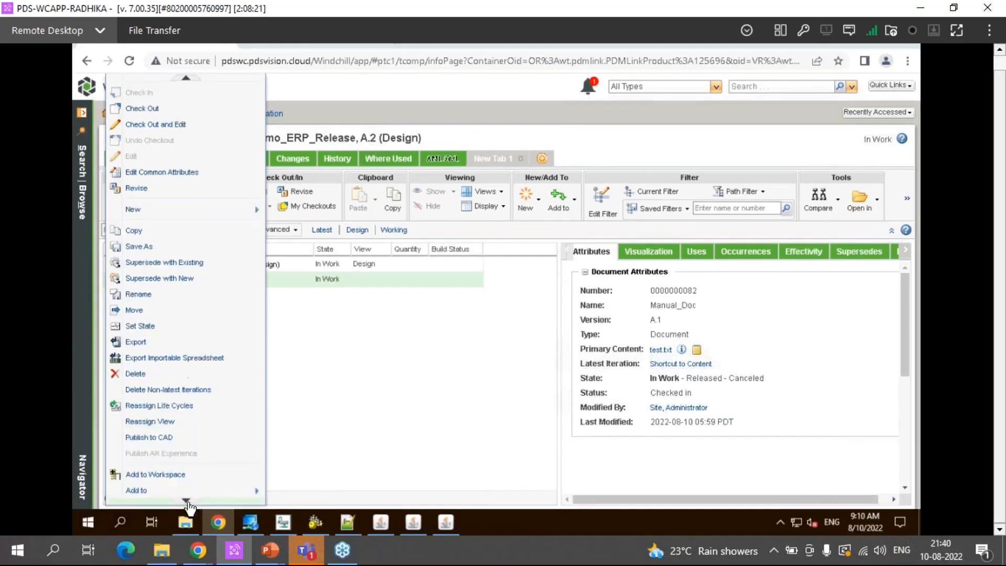
pyautogui.click(188, 502)
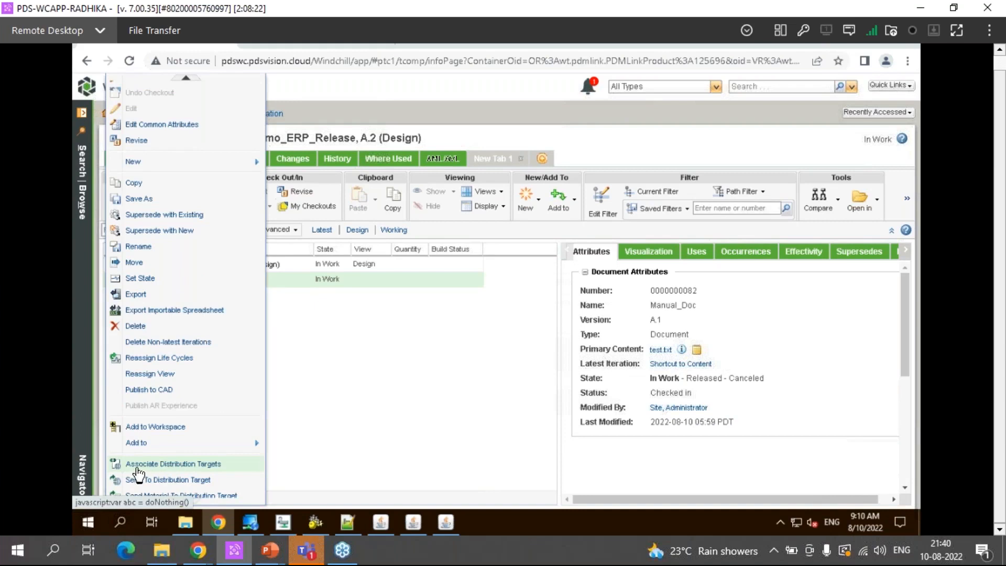
pyautogui.click(226, 465)
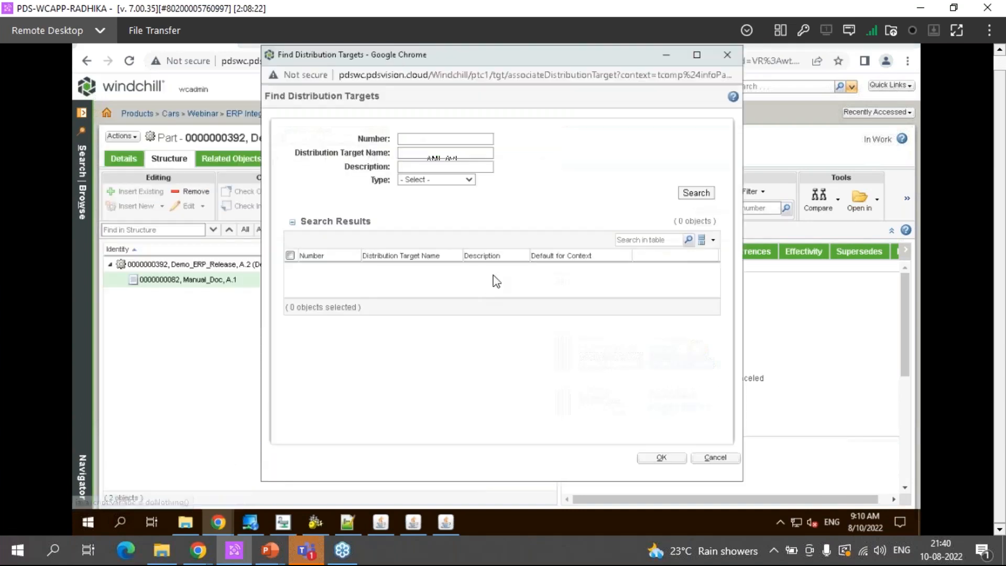
pyautogui.click(688, 204)
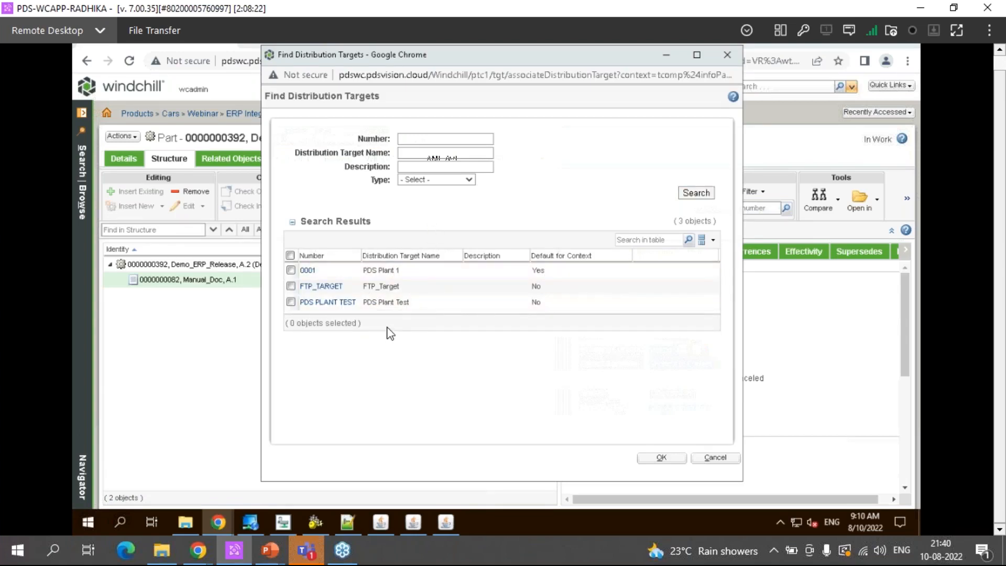
# Associate the targets 0001, FTP_TARGET and PDS PLANT TEST with Demo_ERP_Release
pyautogui.click(515, 273)
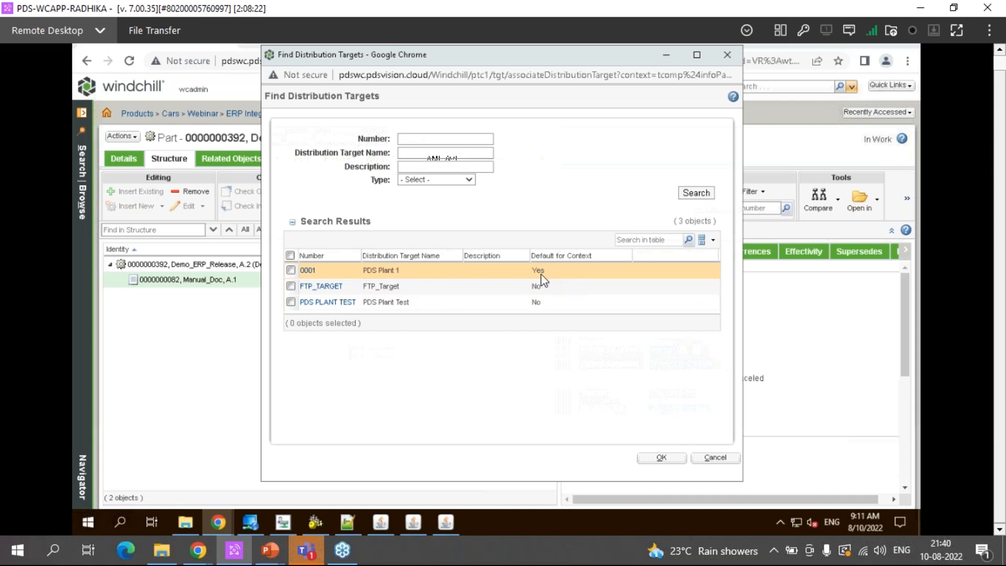
pyautogui.click(290, 255)
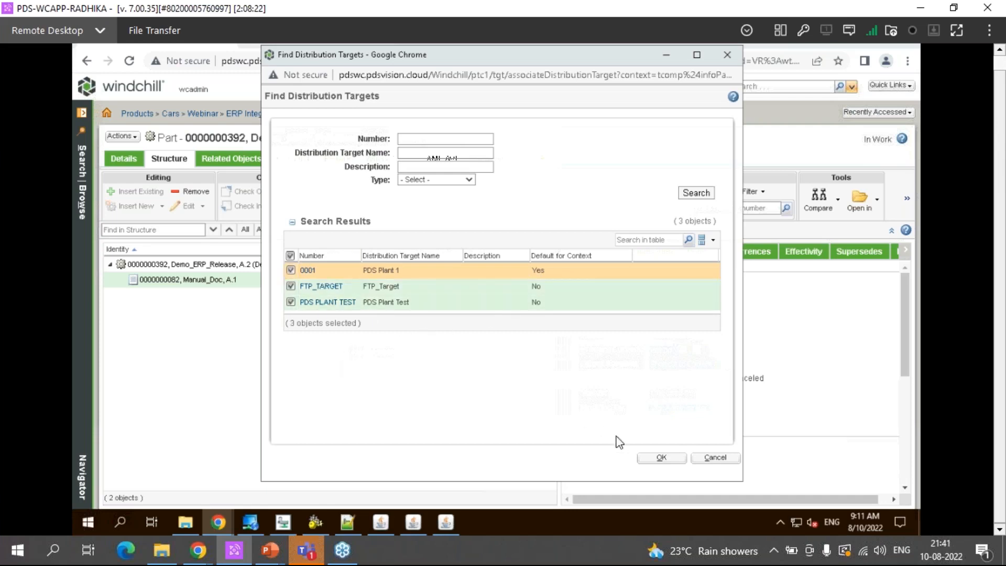
pyautogui.click(655, 460)
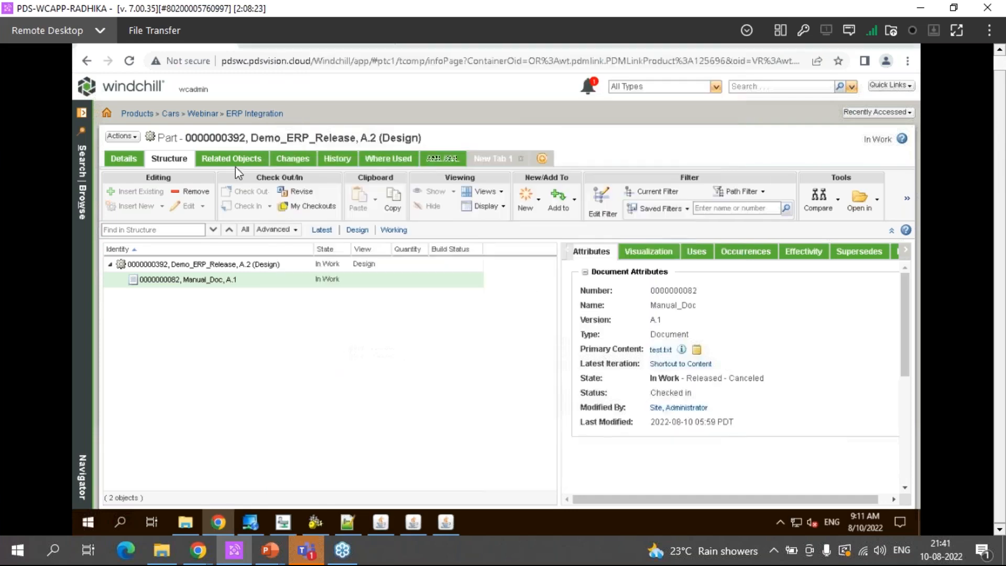
# Remove the FTP_TARGET and PDS PLANT TEST associations from the related distribution targets of Demo_ERP_Release
pyautogui.click(231, 158)
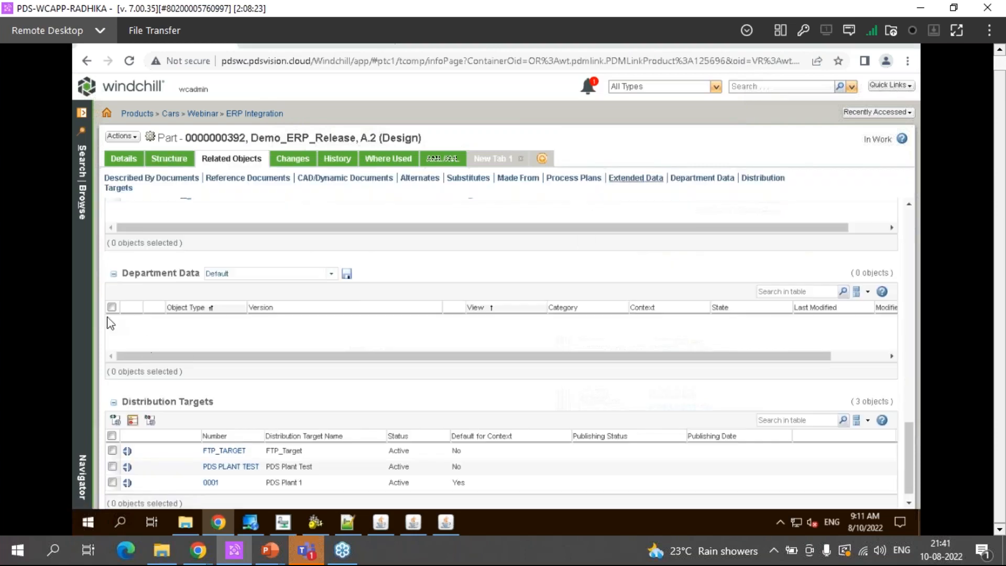
pyautogui.click(115, 189)
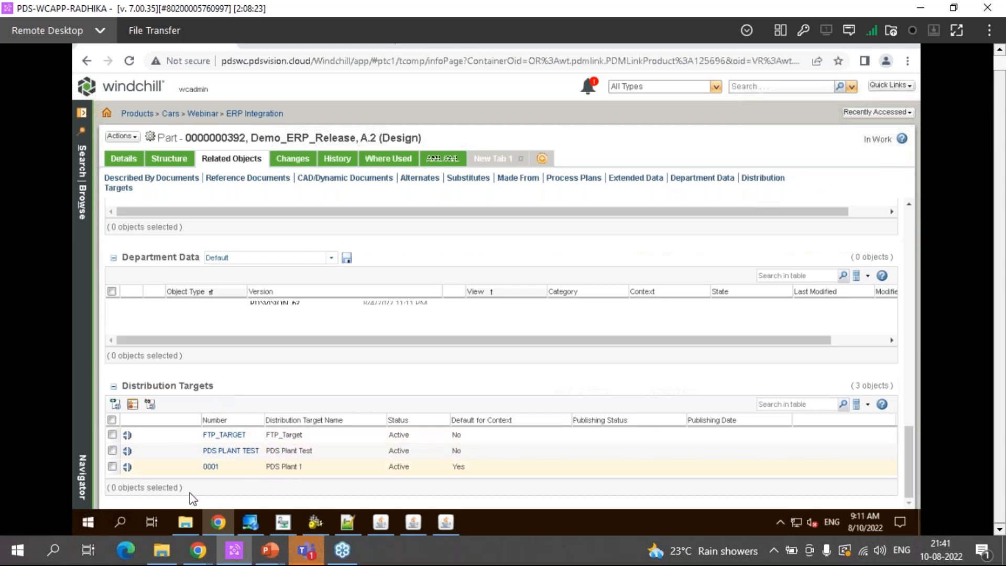
pyautogui.click(112, 451)
pyautogui.click(112, 434)
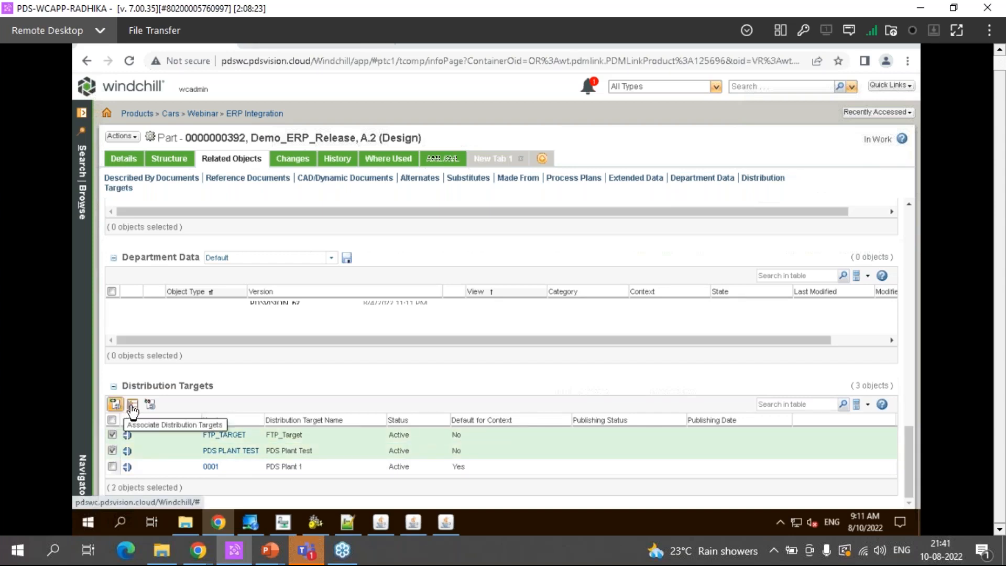
pyautogui.click(149, 404)
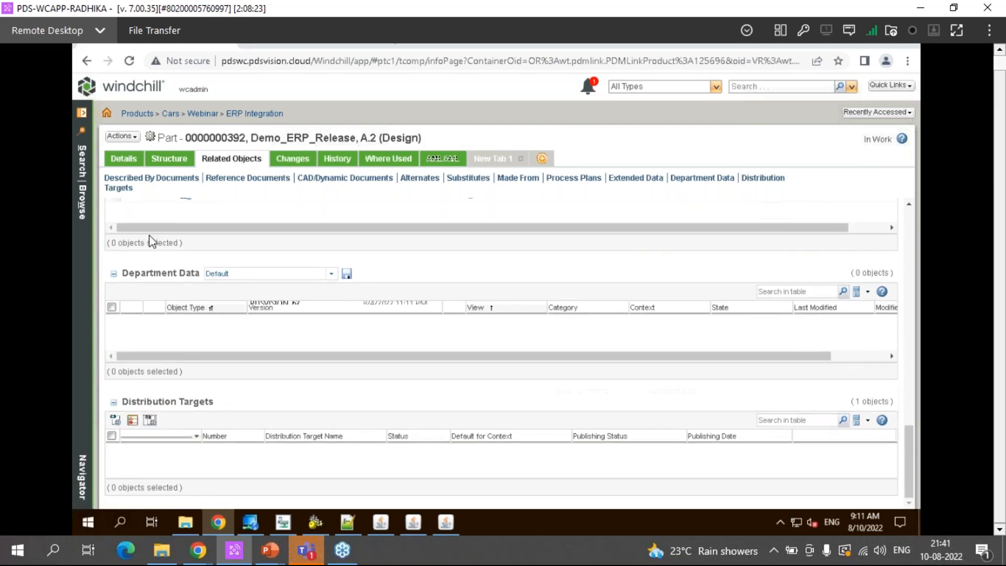
# Reload the part page and remove the remaining distribution target 0001 from Demo_ERP_Release
pyautogui.click(129, 76)
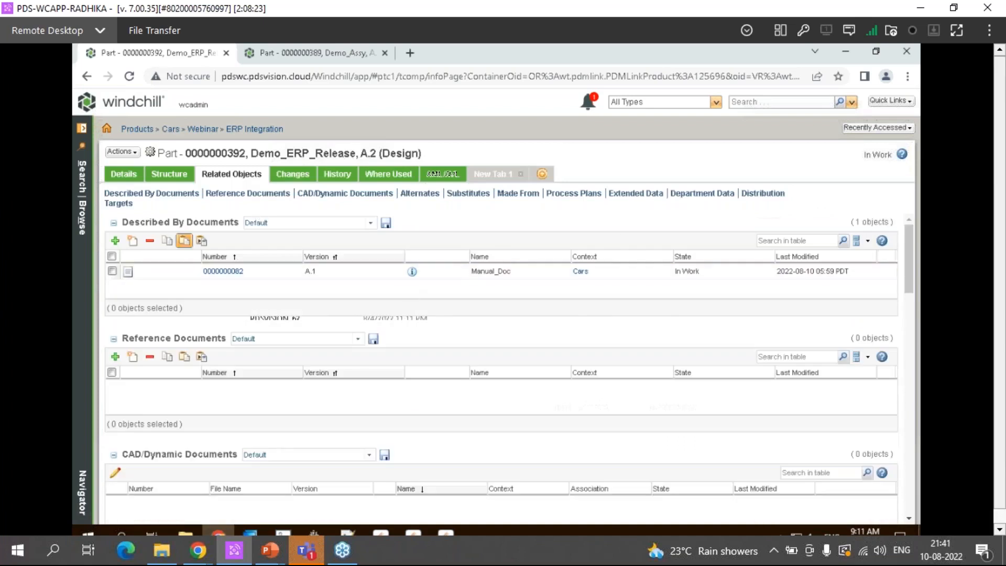
pyautogui.click(119, 204)
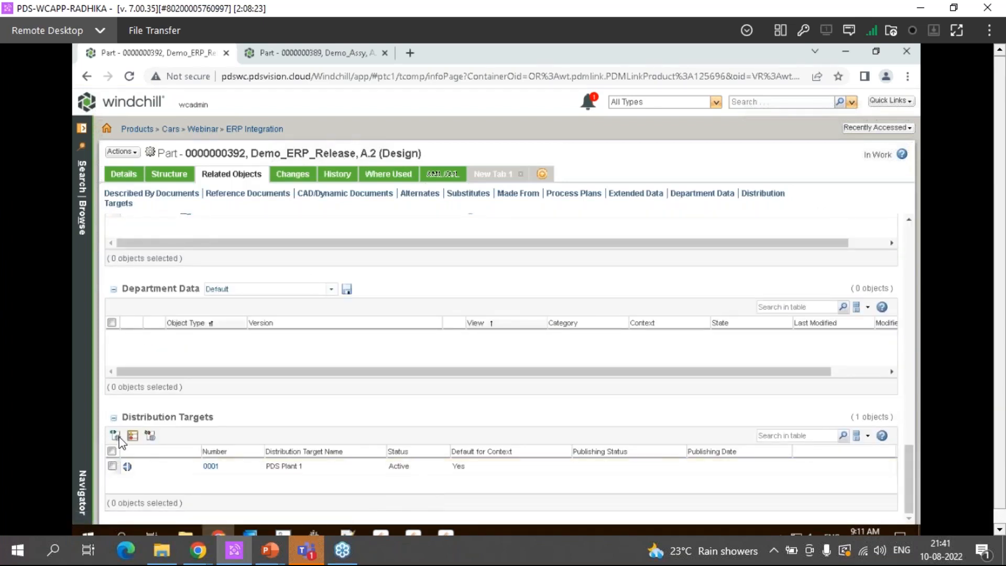
pyautogui.click(112, 450)
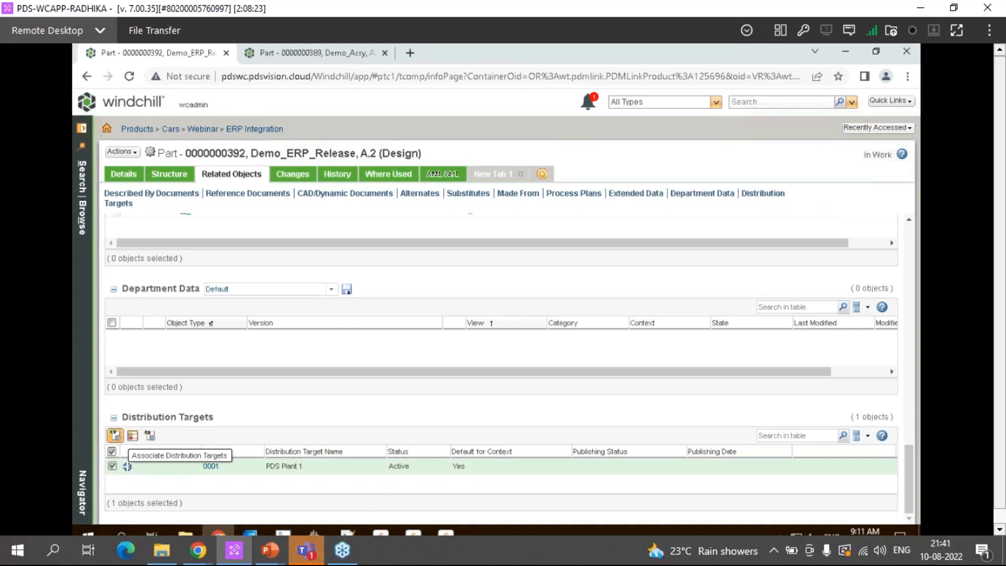
pyautogui.click(152, 437)
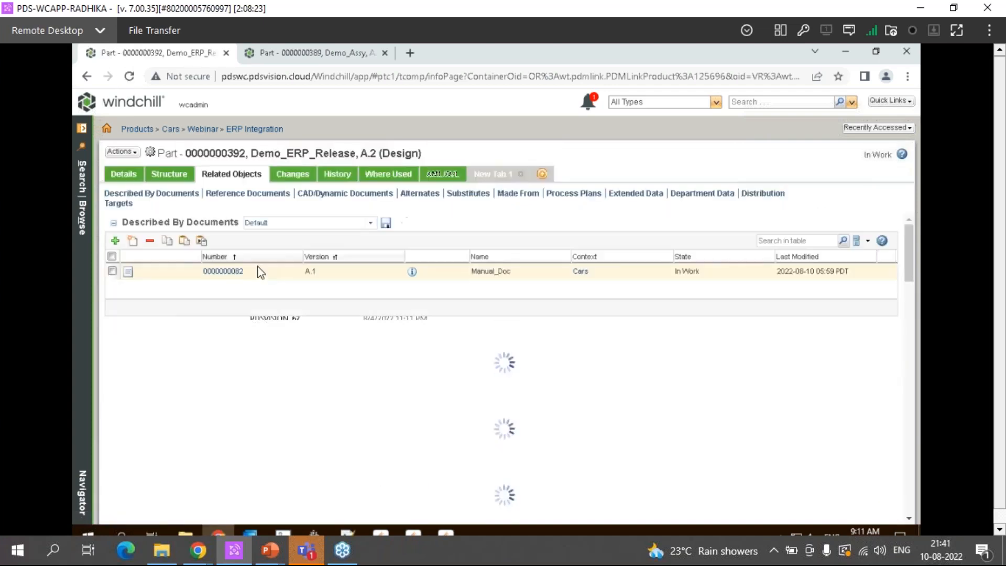
# Check the distribution targets of Demo_ERP_Release again and return to the part's structure
pyautogui.click(122, 205)
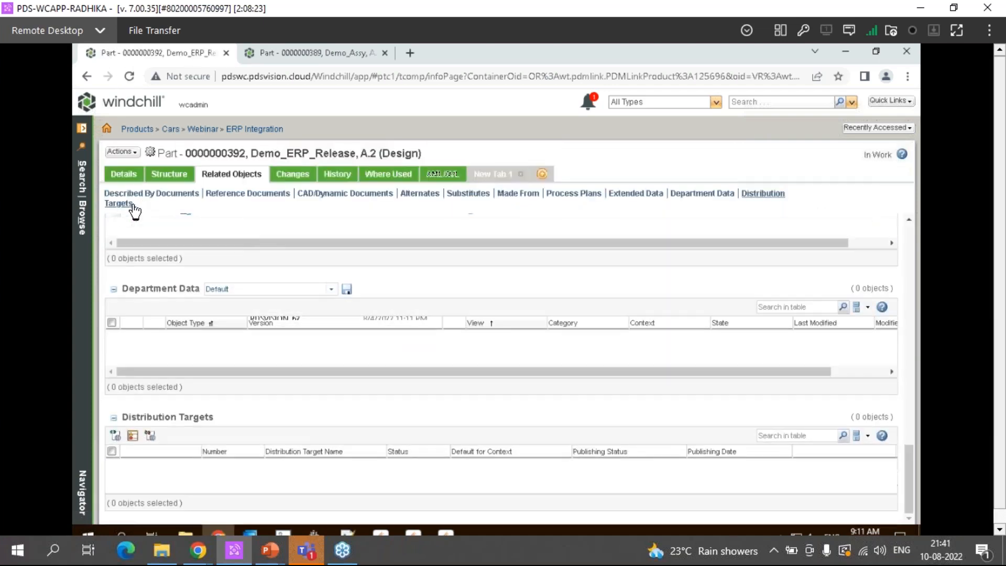
pyautogui.click(129, 174)
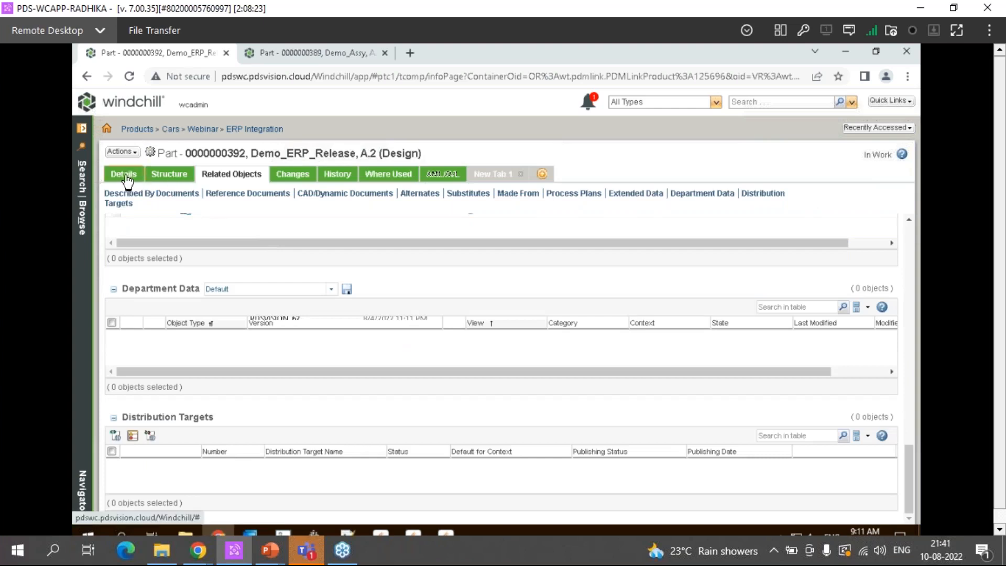
pyautogui.click(175, 178)
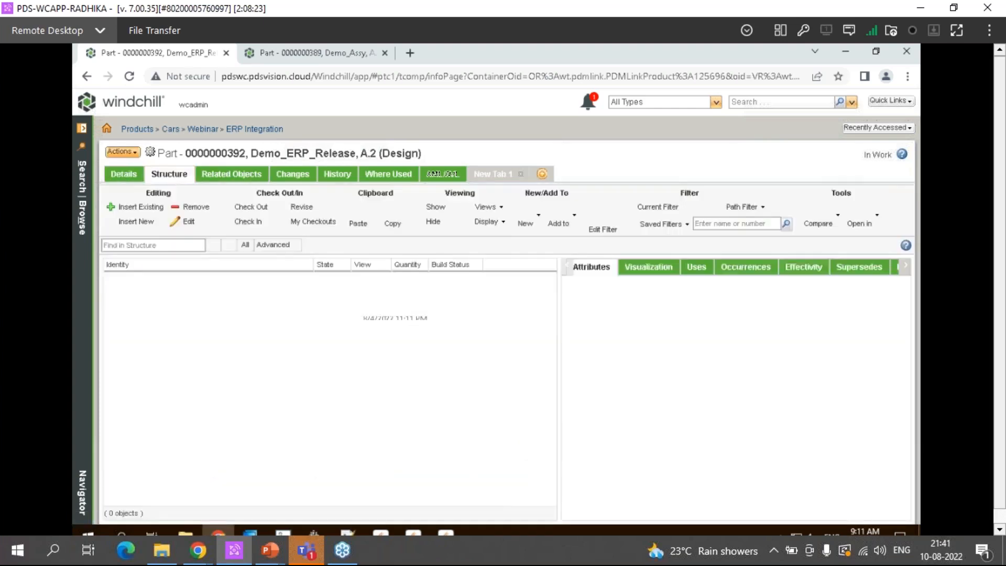
# Start a Set State operation on Demo_ERP_Release and set the part's target state to Released
pyautogui.click(122, 151)
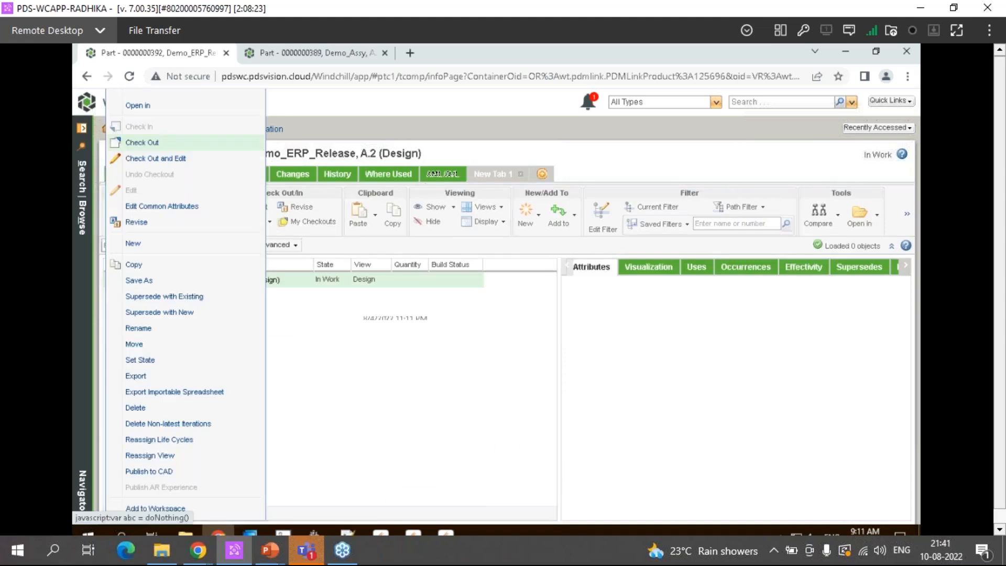
pyautogui.click(145, 360)
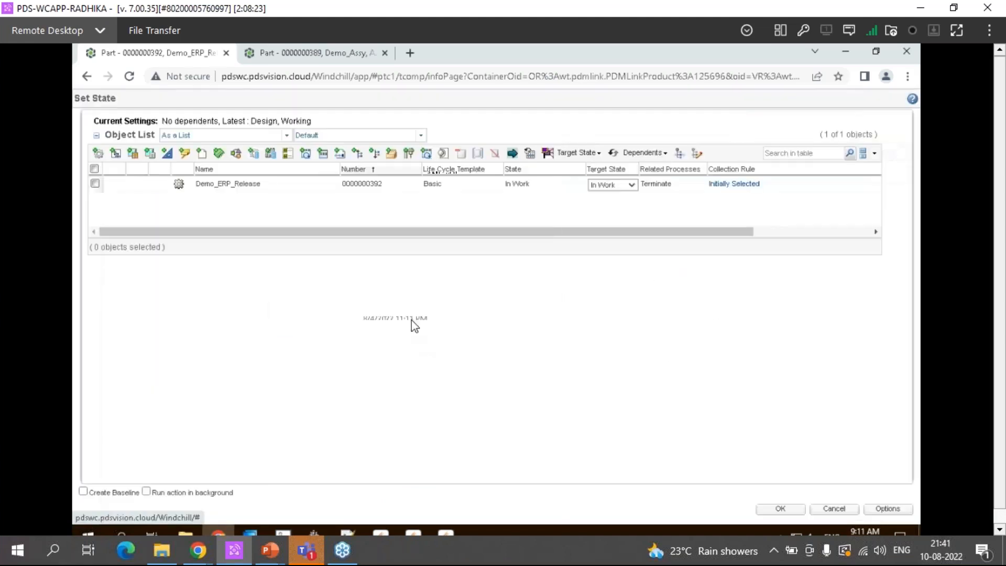
pyautogui.click(95, 184)
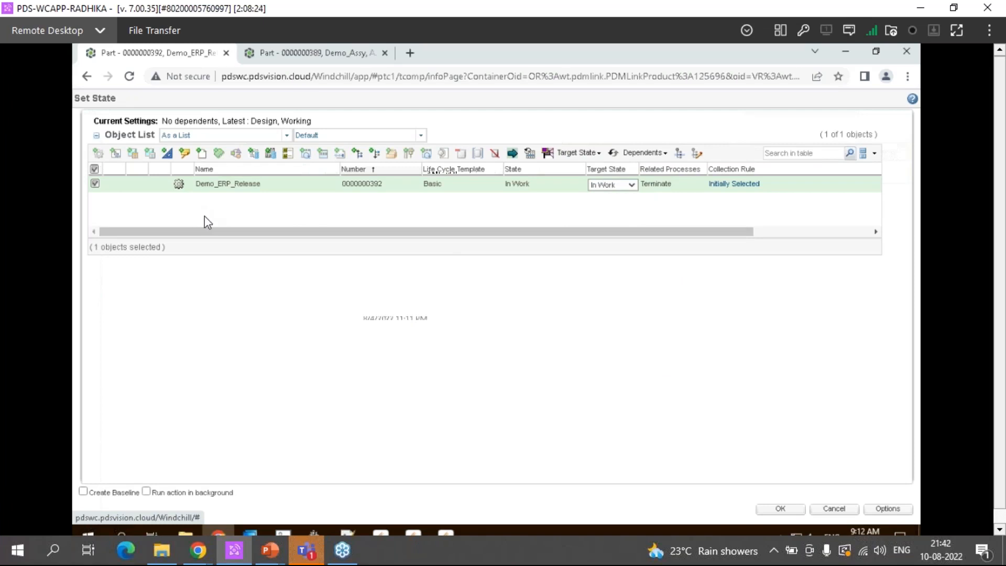
pyautogui.click(608, 186)
pyautogui.click(606, 203)
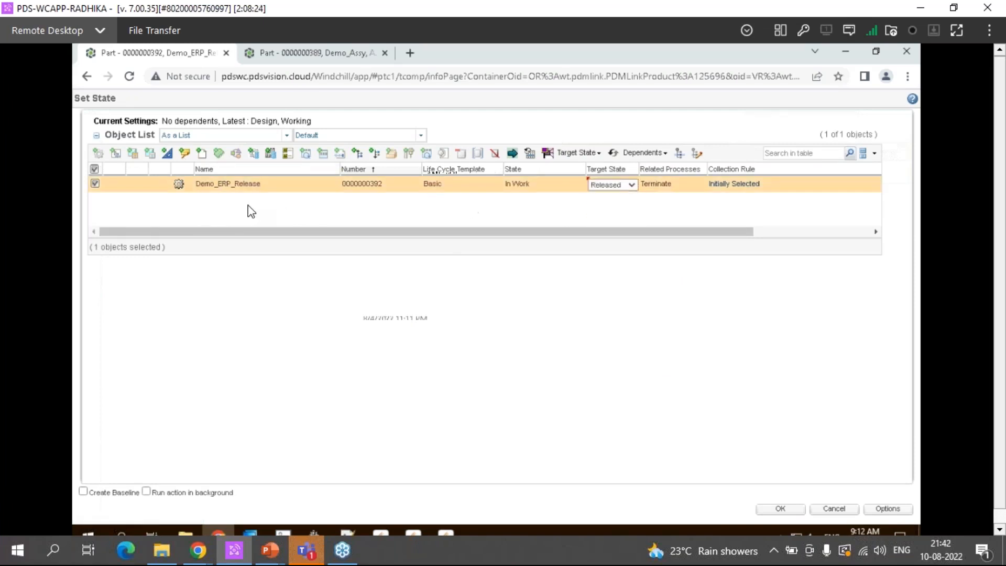
# Collect the associated document Manual_Doc, set its target state to Released as well, and apply the state change to both objects
pyautogui.click(201, 153)
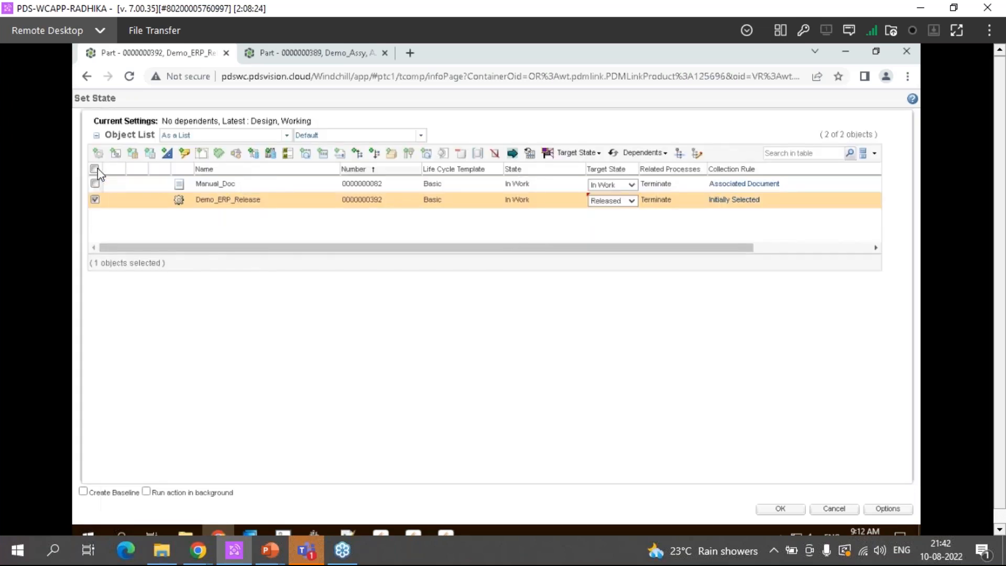
pyautogui.click(95, 183)
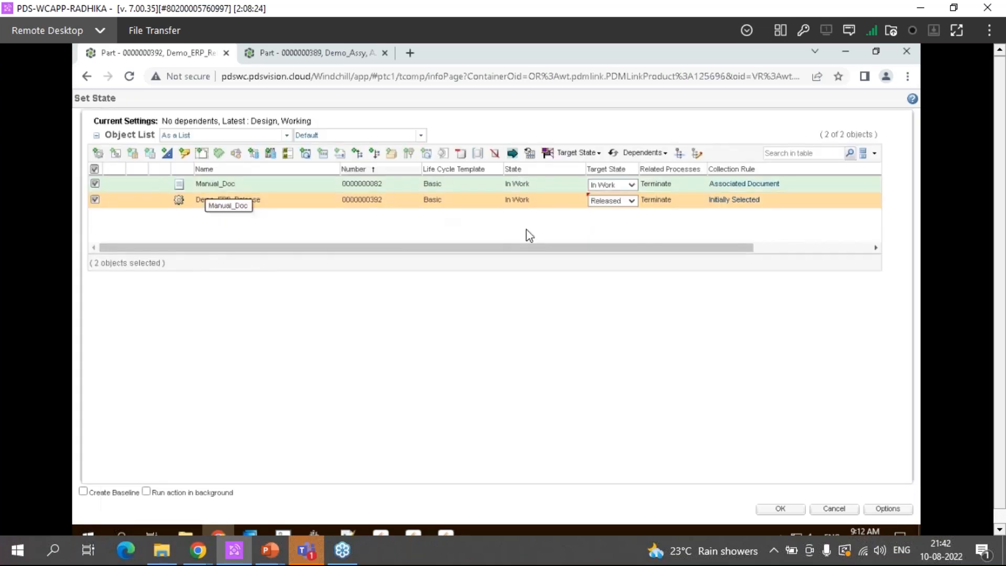
pyautogui.click(611, 185)
pyautogui.click(615, 211)
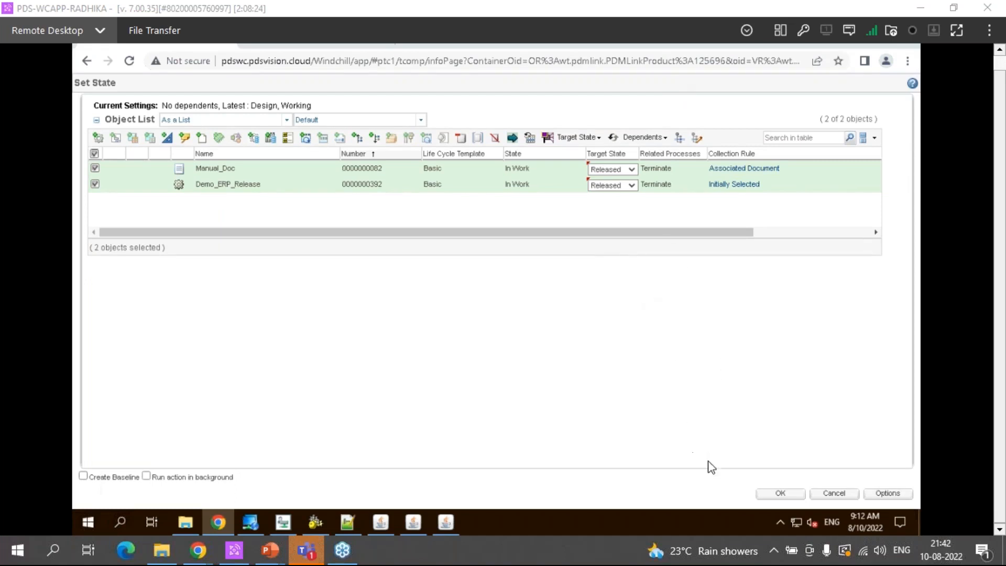
pyautogui.click(766, 494)
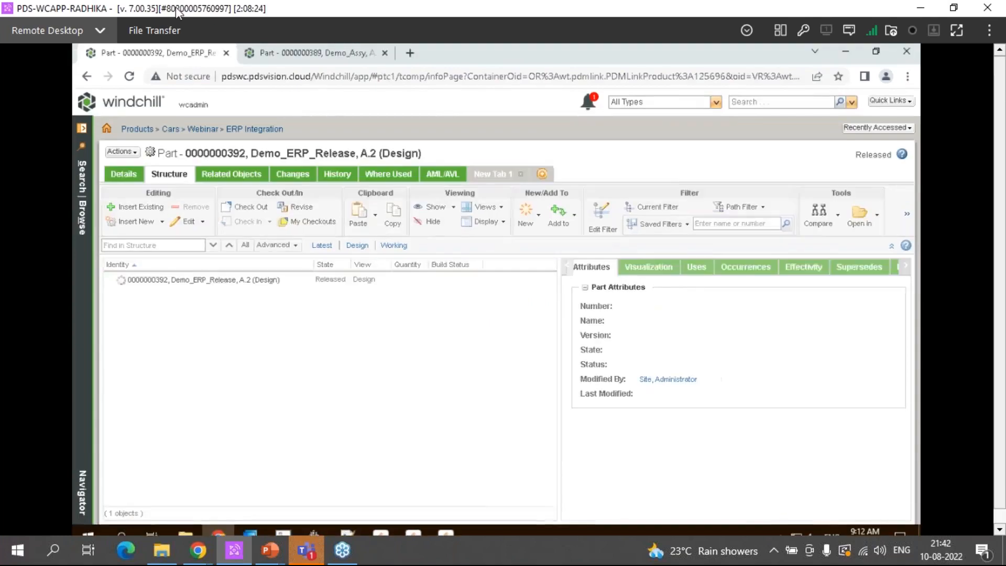
# Check the distribution targets and their publishing status among the related objects of Demo_ERP_Release
pyautogui.click(231, 174)
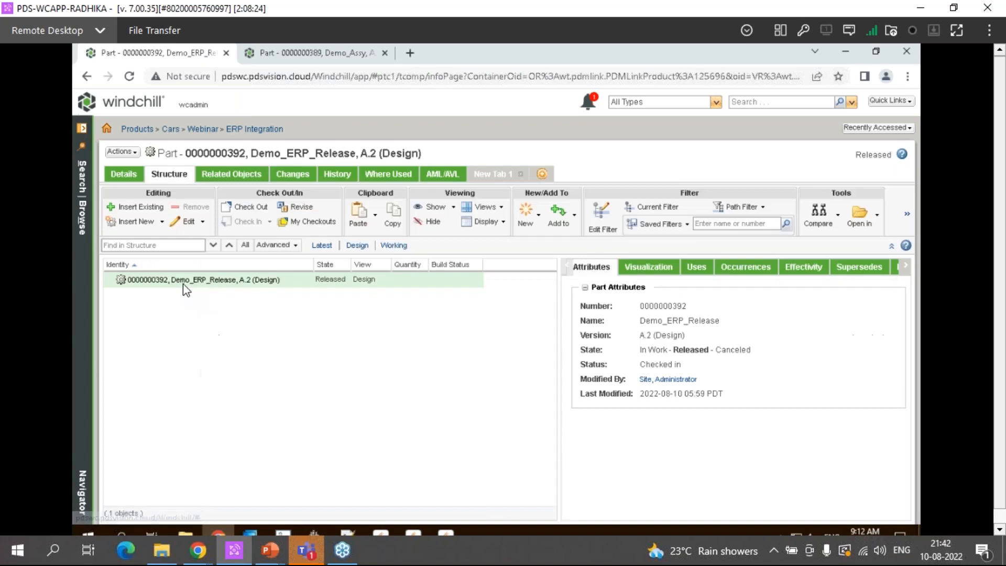
pyautogui.click(434, 207)
pyautogui.click(236, 175)
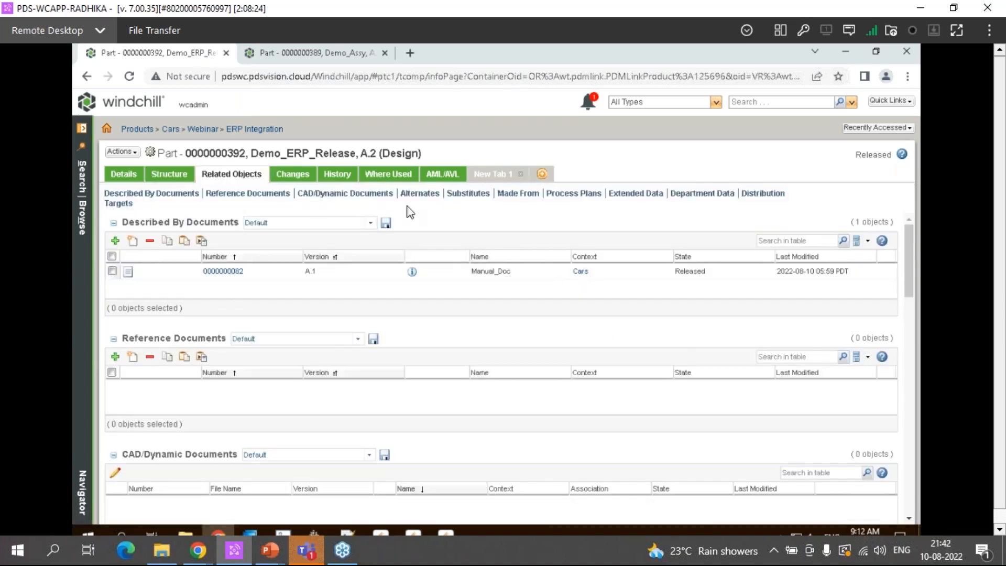
pyautogui.click(120, 204)
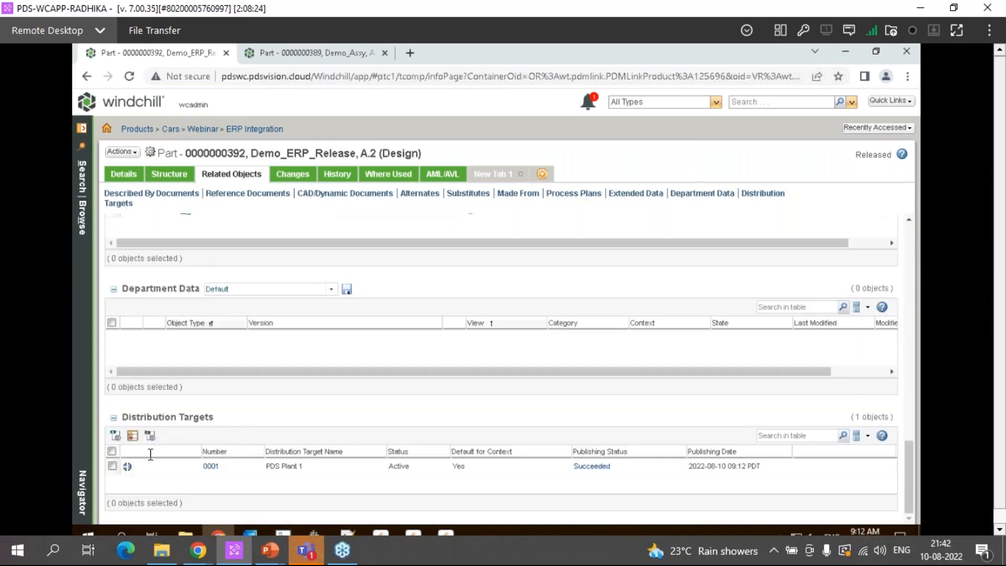
# Inspect the related ESI transactions of distribution target 0001, expand transaction 77, and close the transaction window
pyautogui.click(592, 466)
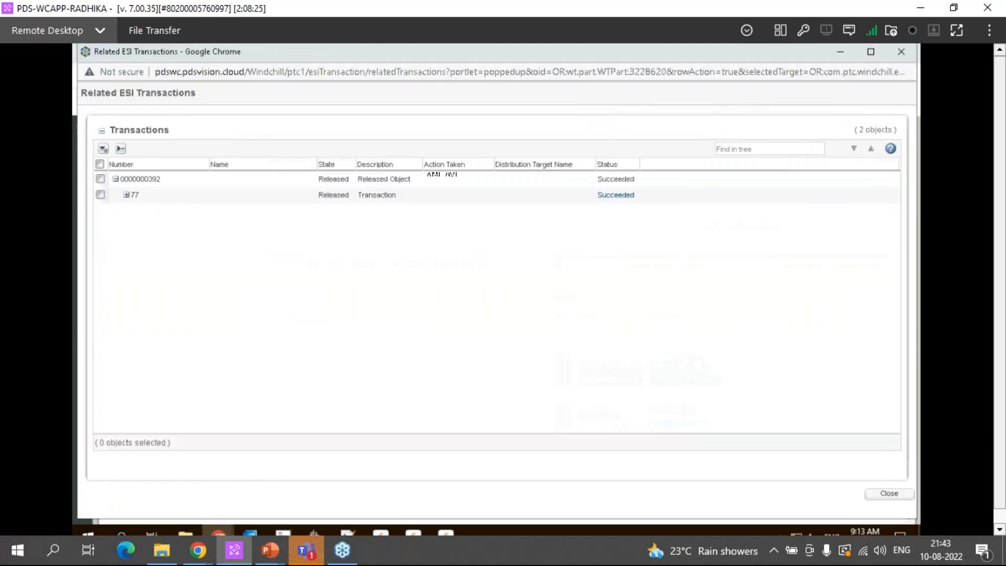
pyautogui.click(126, 194)
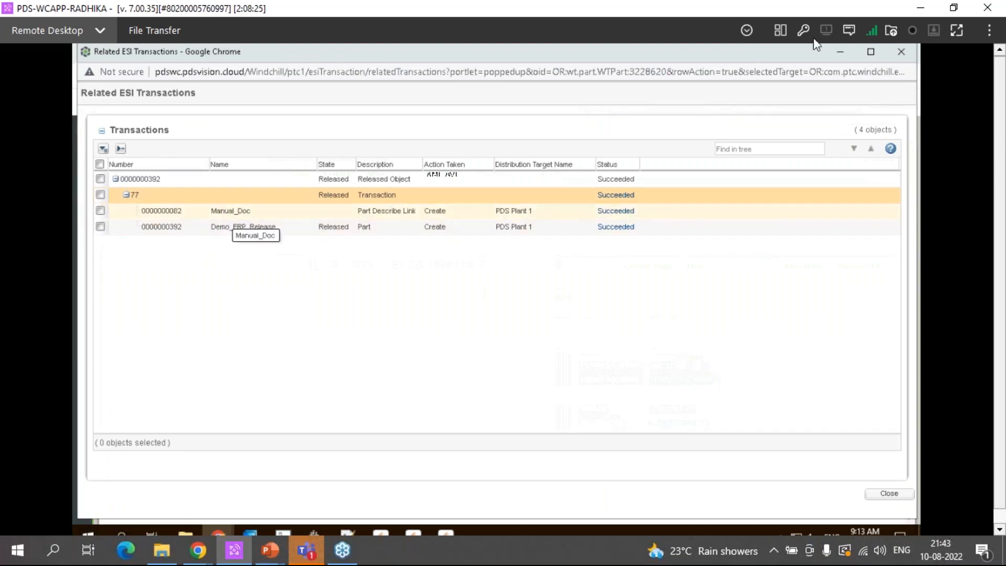
pyautogui.click(892, 52)
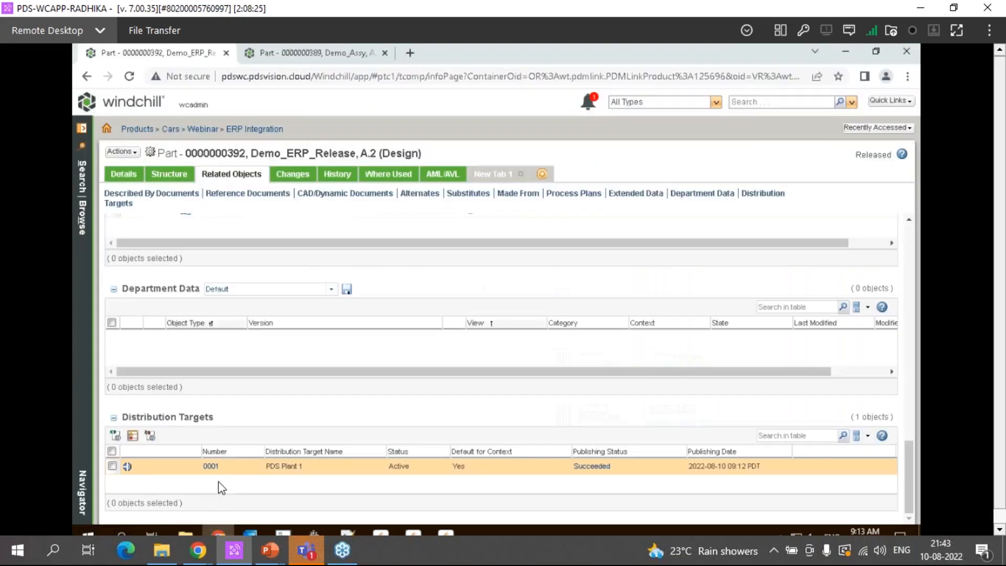
# Switch to the esicache folder in File Explorer and open ESIResponse_PDSVISION_77 and ESIResponse_PDSVISION_78 in Notepad++
pyautogui.click(185, 522)
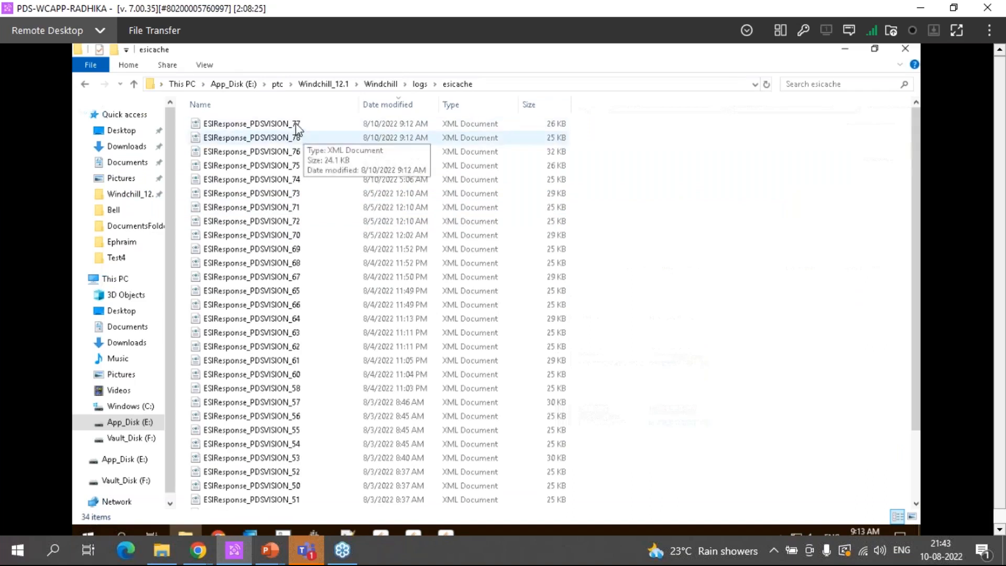
pyautogui.click(277, 136)
pyautogui.keyDown('ctrl'); pyautogui.click(285, 126); pyautogui.keyUp('ctrl')
pyautogui.rightClick(286, 131)
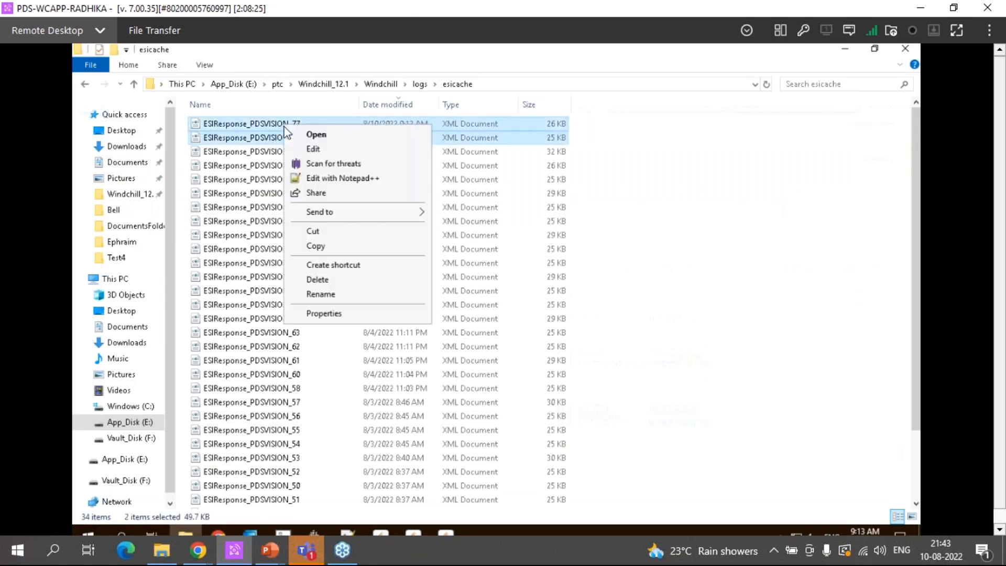
pyautogui.click(328, 178)
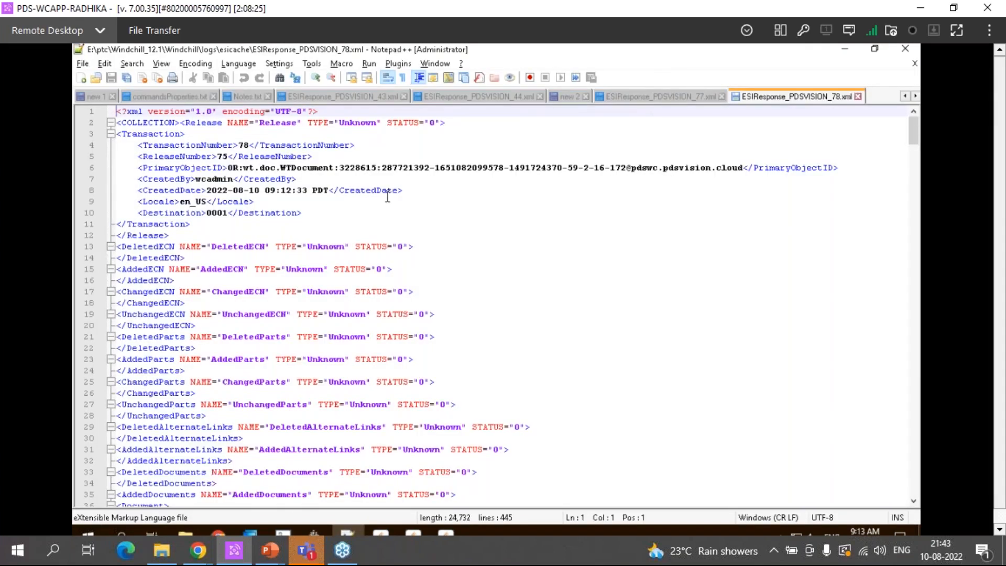
# Examine the Manual_Doc entry and the remaining sections of ESIResponse_PDSVISION_78.xml, and close the file
pyautogui.scroll(-2, 387, 197)
pyautogui.scroll(-6, 299, 326)
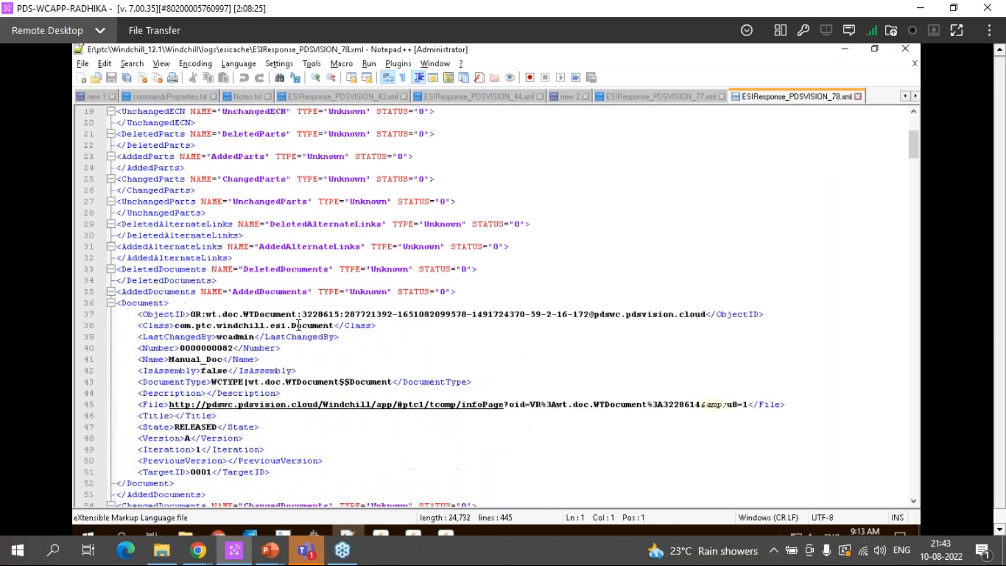
pyautogui.doubleClick(145, 304)
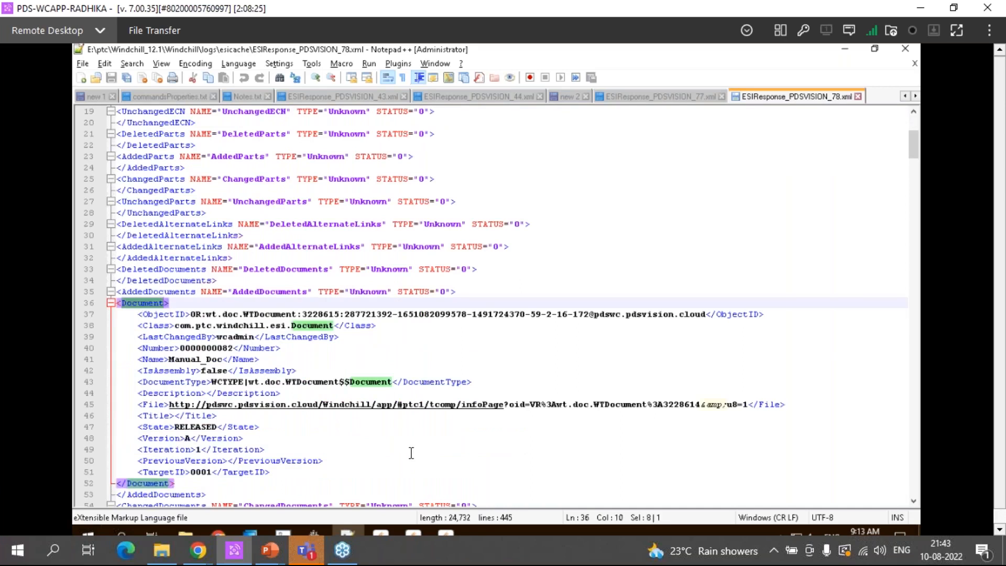
pyautogui.scroll(-4, 411, 453)
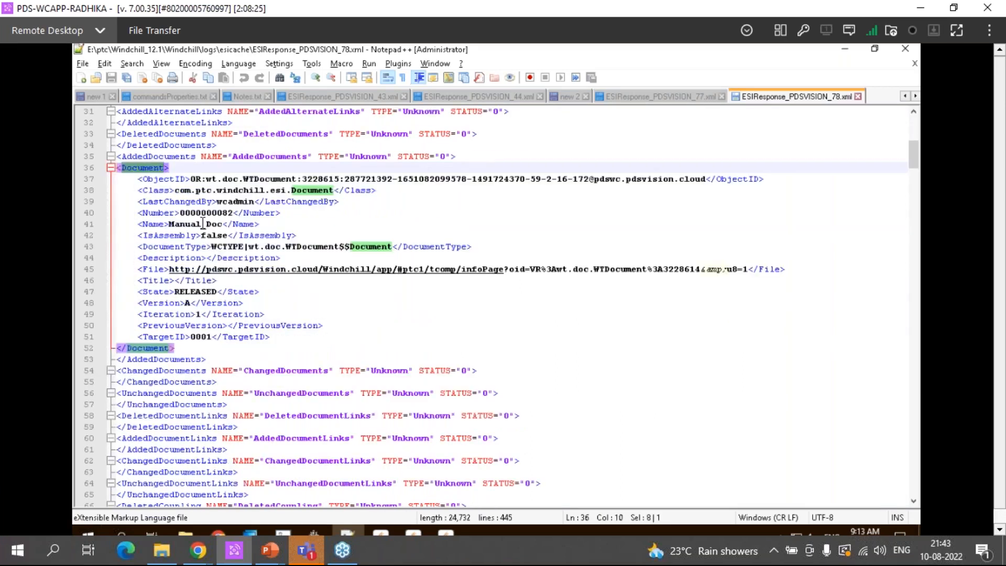
pyautogui.doubleClick(202, 223)
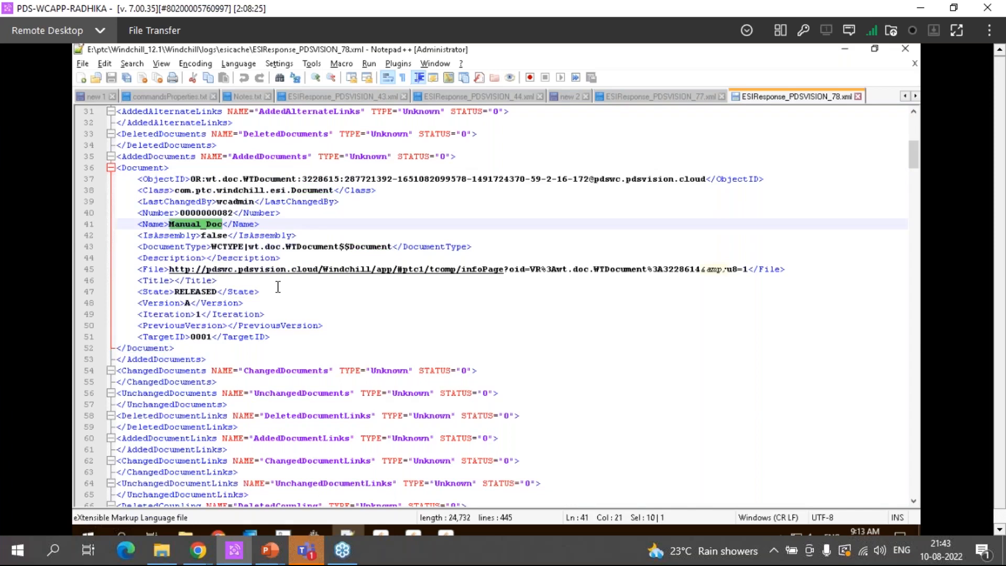
pyautogui.doubleClick(137, 166)
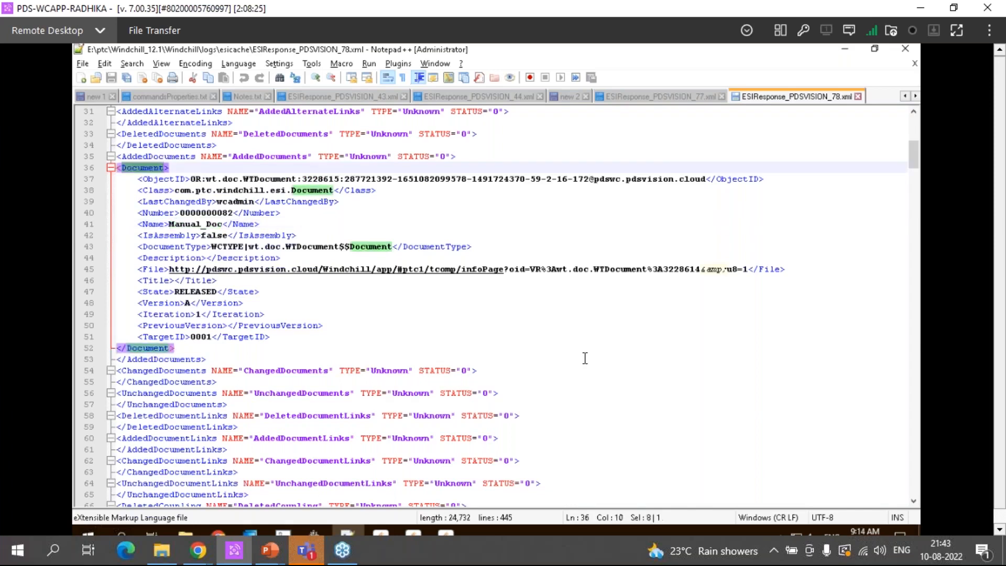
pyautogui.scroll(-11, 584, 359)
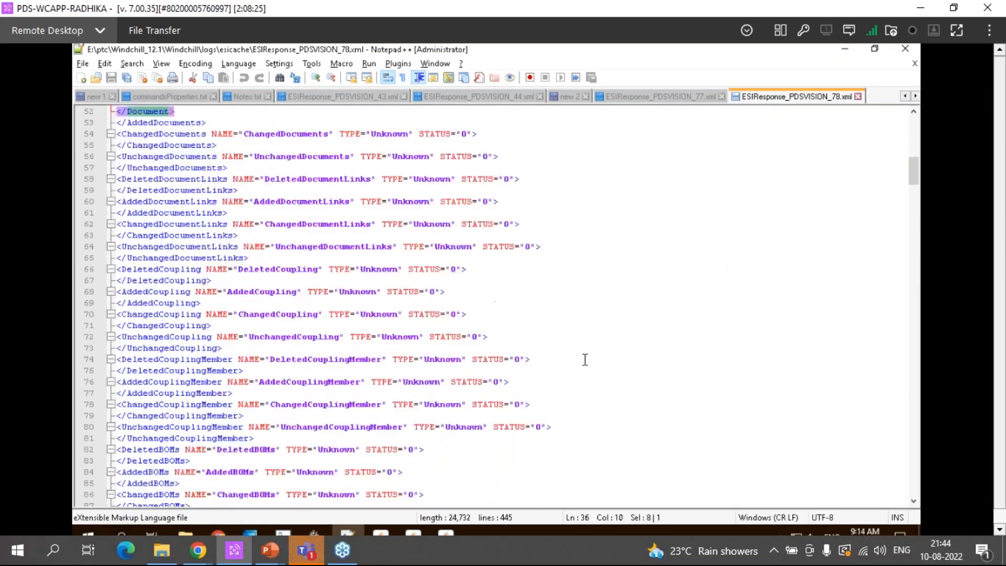
pyautogui.scroll(-16, 584, 360)
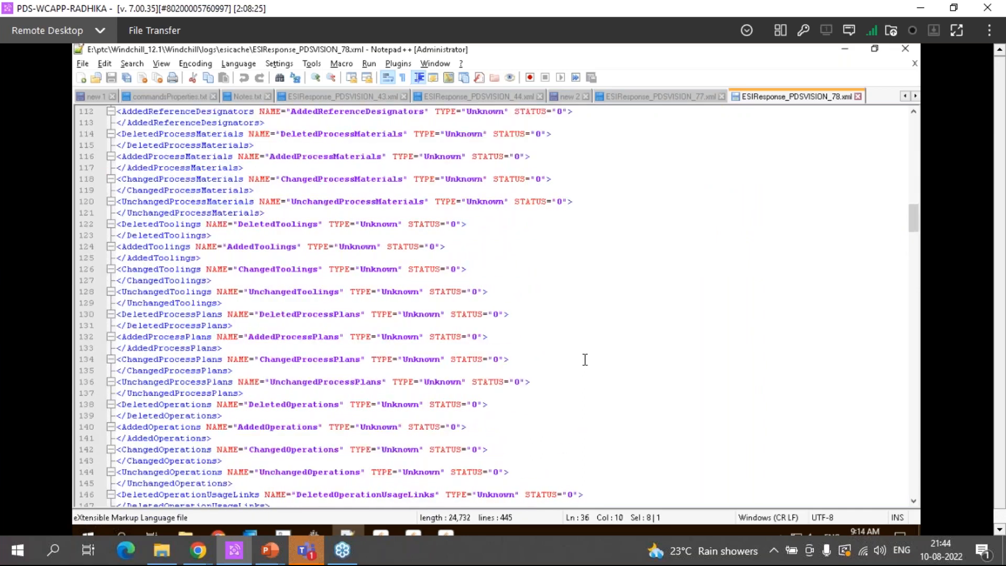
pyautogui.scroll(-16, 584, 359)
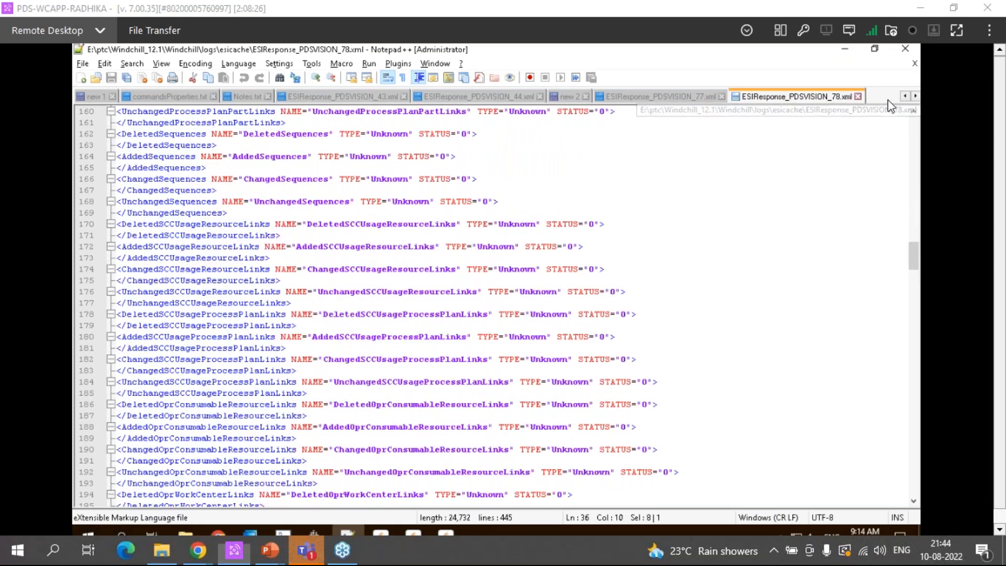
pyautogui.click(808, 100)
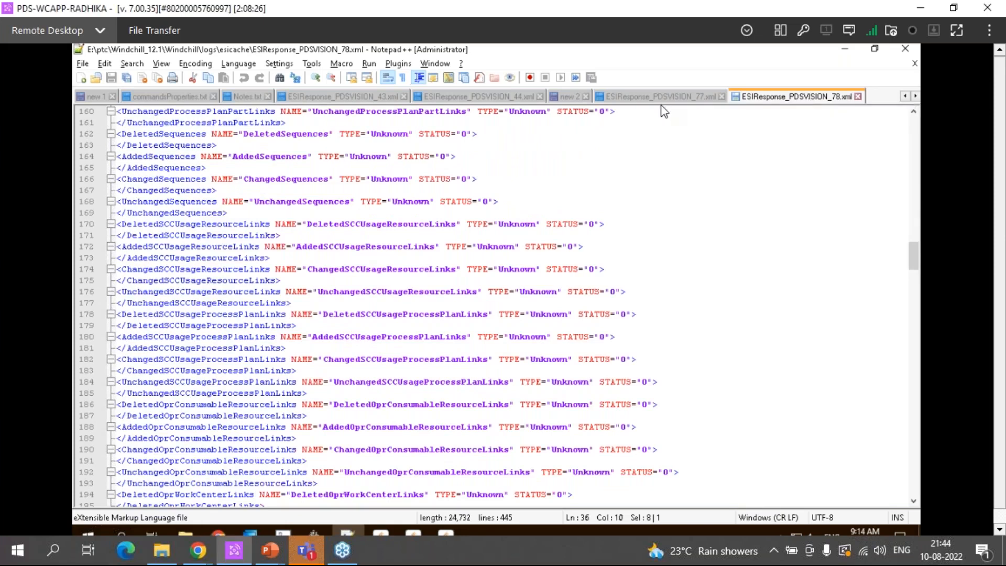
pyautogui.hotkey('ctrl', 'w')
# Examine the Demo_ERP_Release part entry in ESIResponse_PDSVISION_77.xml, including its object type, number, name and state, and return to the file's beginning
pyautogui.click(804, 94)
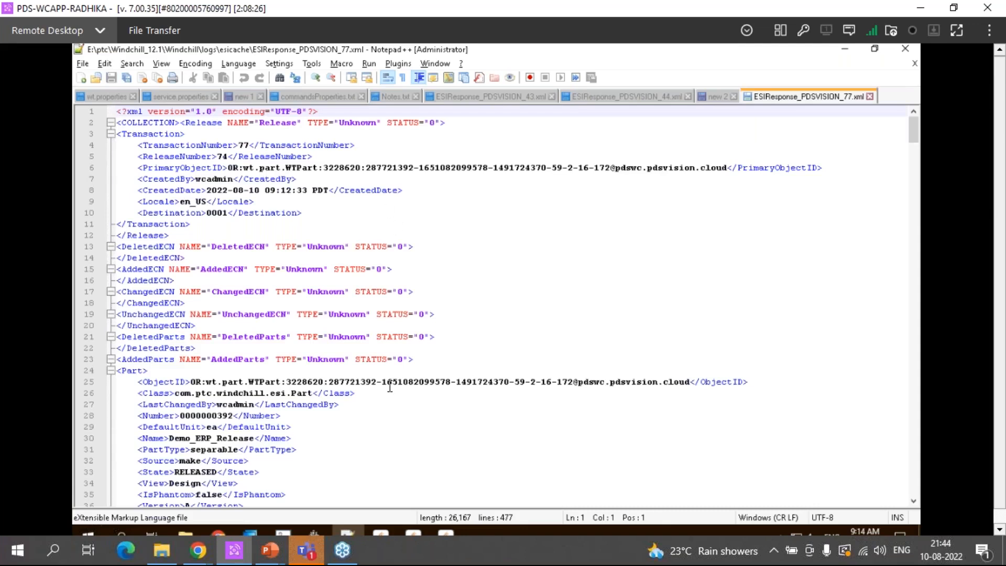
pyautogui.scroll(-4, 389, 387)
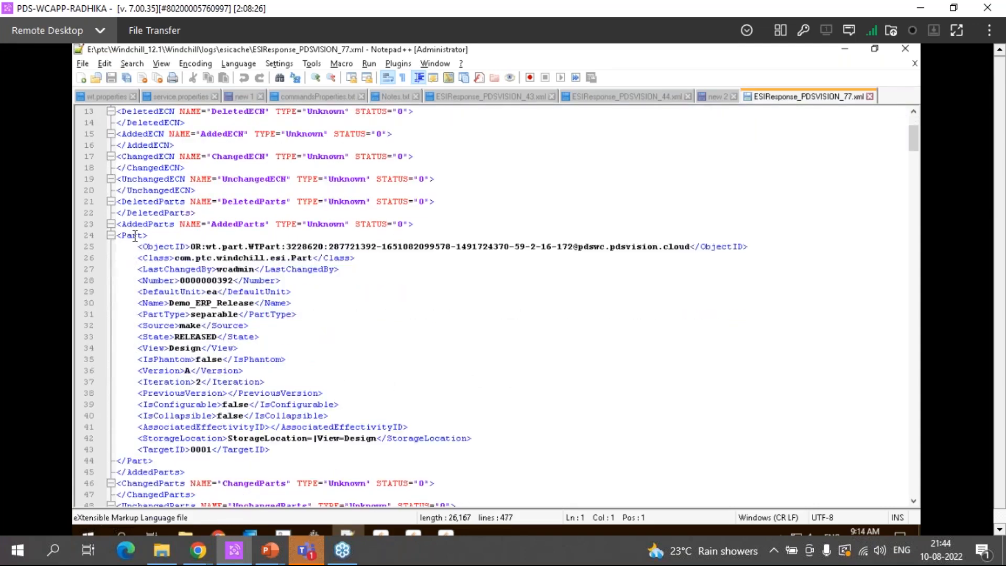
pyautogui.doubleClick(135, 236)
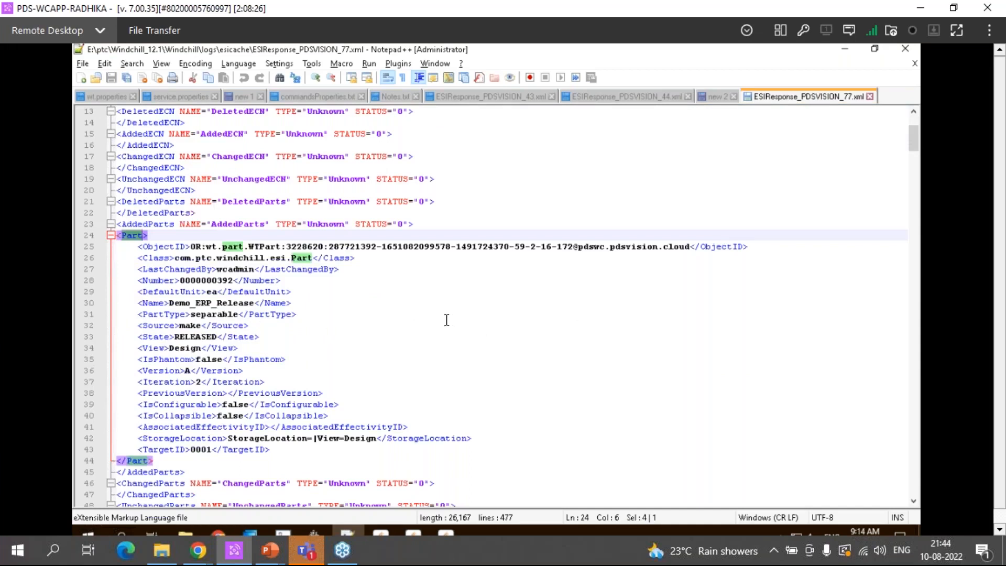
pyautogui.doubleClick(267, 247)
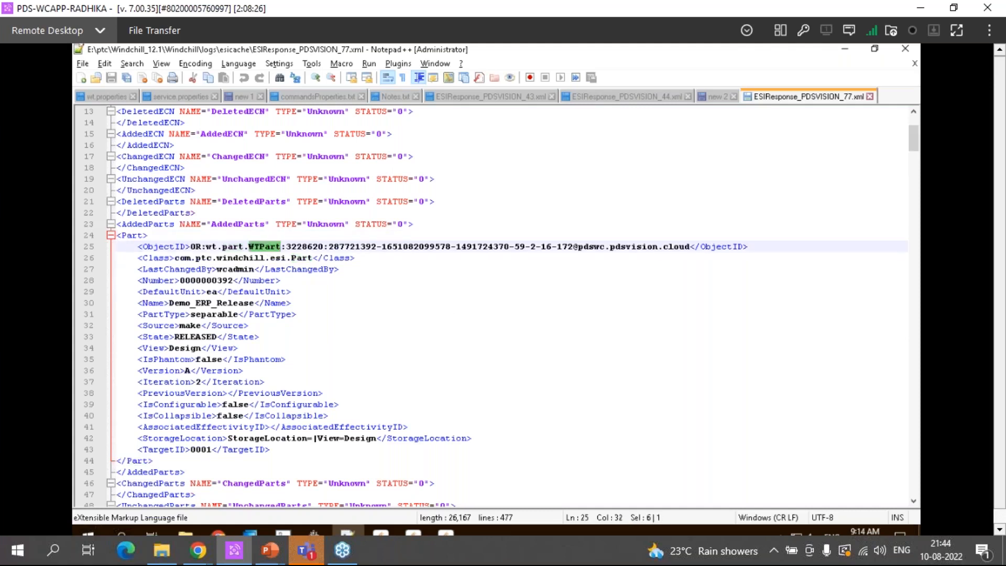
pyautogui.doubleClick(226, 281)
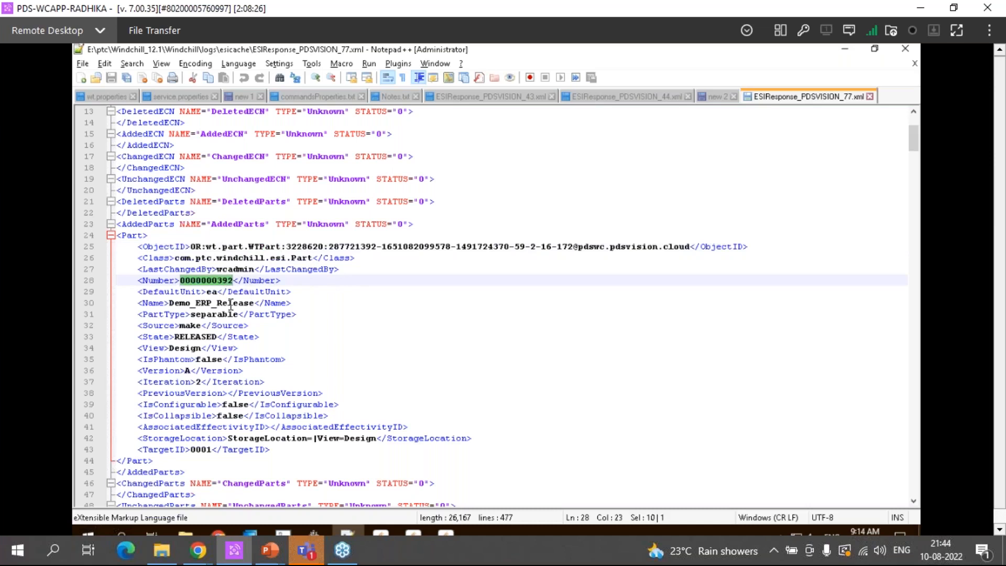
pyautogui.doubleClick(230, 303)
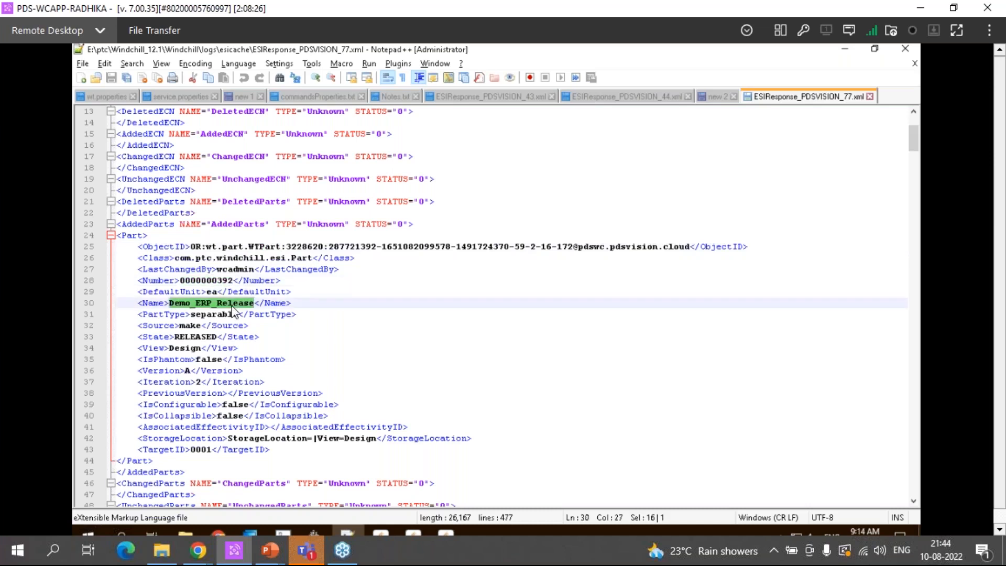
pyautogui.doubleClick(207, 338)
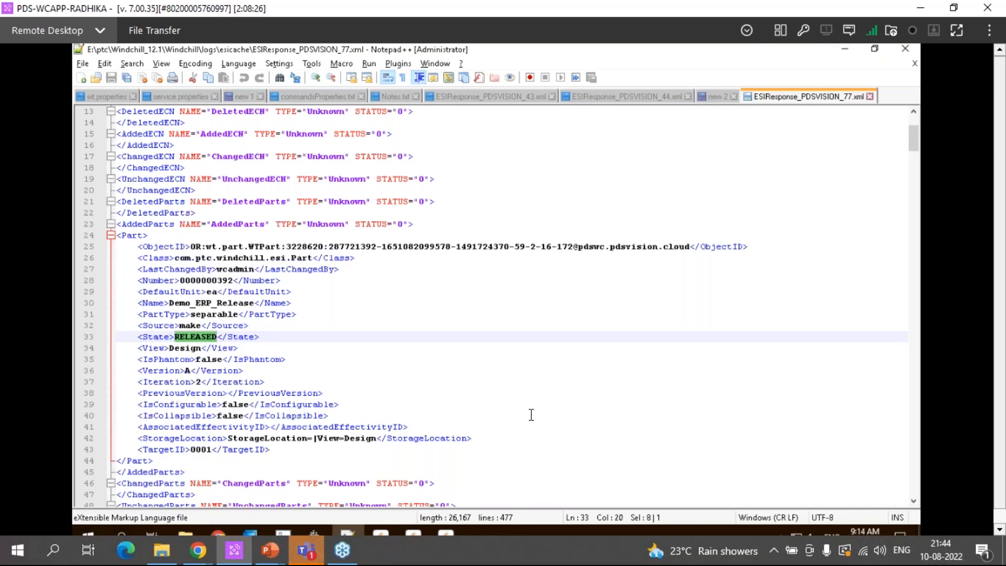
pyautogui.scroll(2, 531, 414)
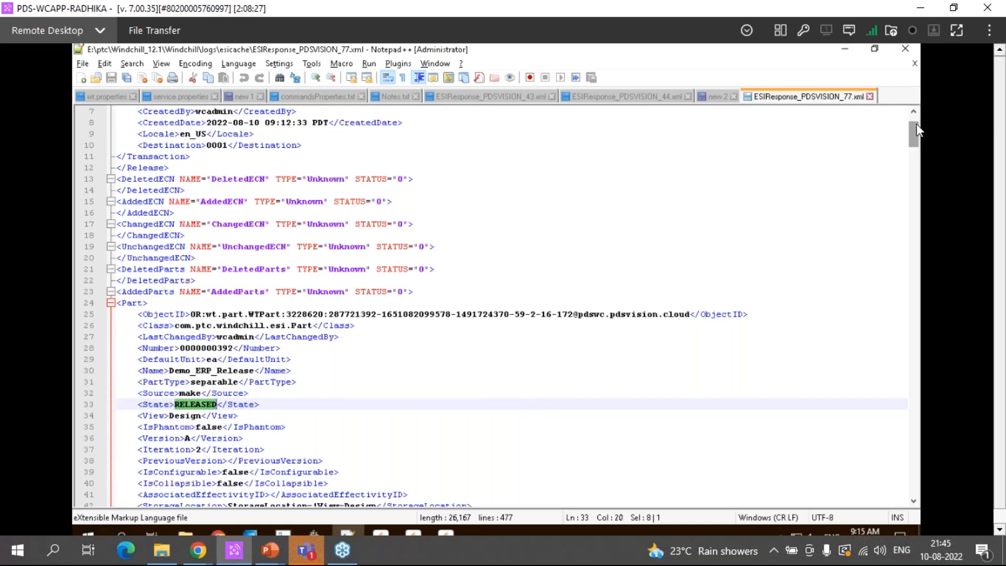
pyautogui.moveTo(916, 119); pyautogui.dragTo(916, 114)
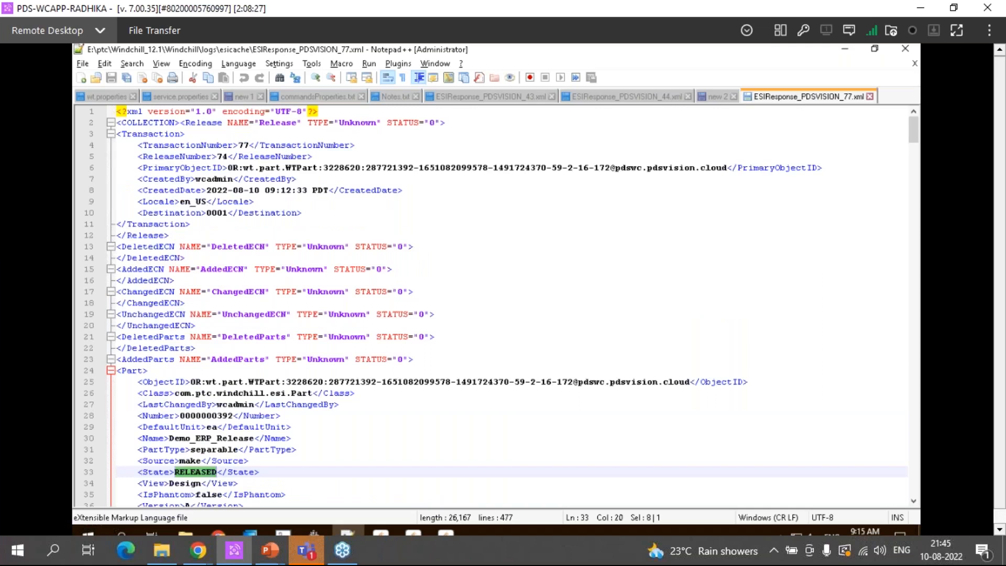
# Close ESIResponse_PDSVISION_77.xml, switch back to Windchill in Chrome, and review the Demo_ERP_Release part's related documents and distribution targets
pyautogui.click(870, 97)
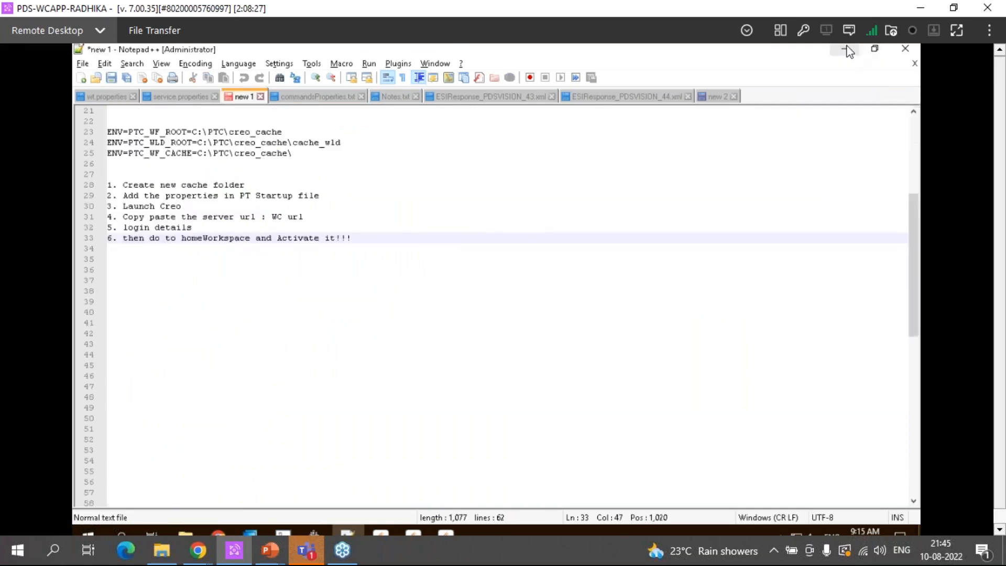
pyautogui.hotkey('alt', 'Tab')
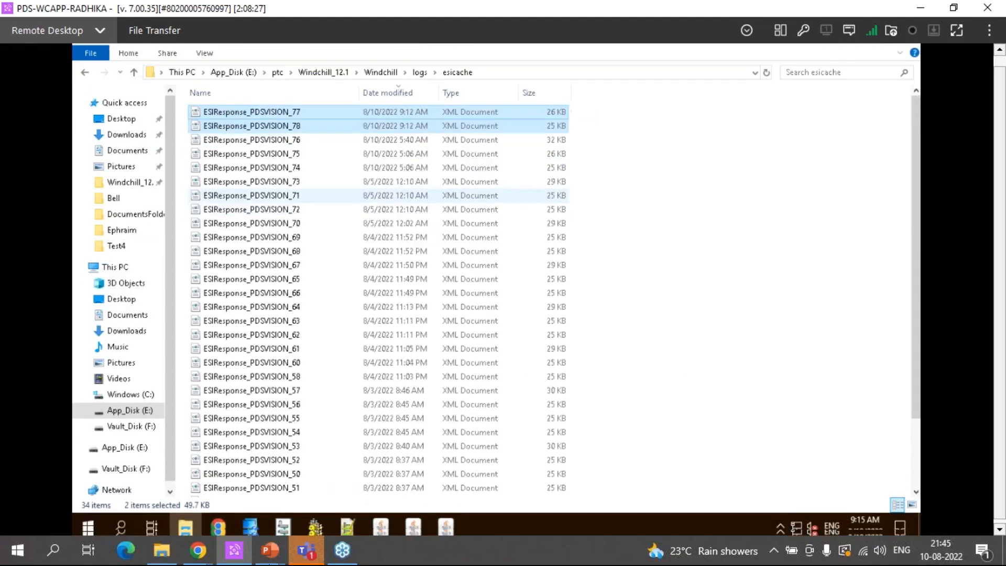
pyautogui.click(217, 522)
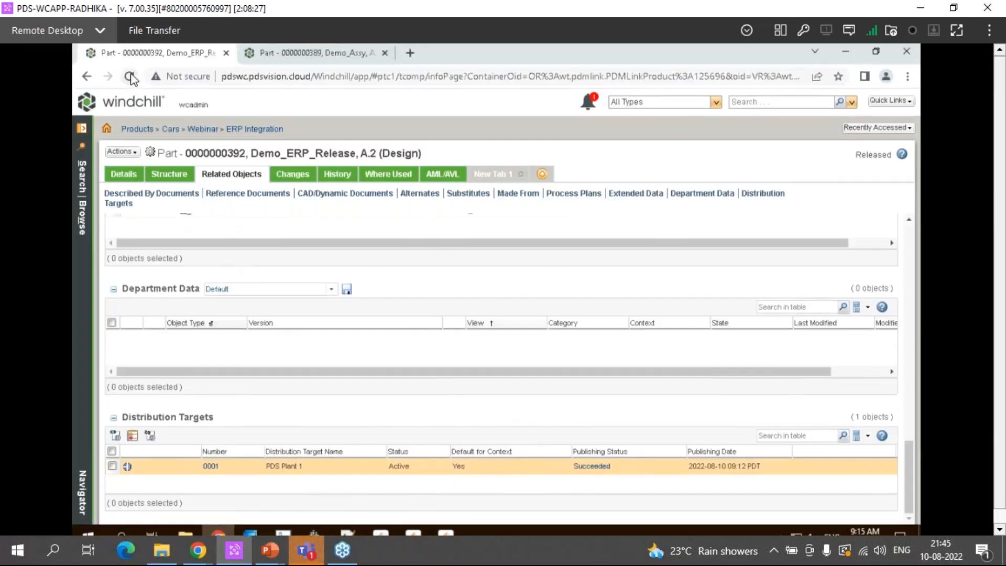
pyautogui.click(130, 77)
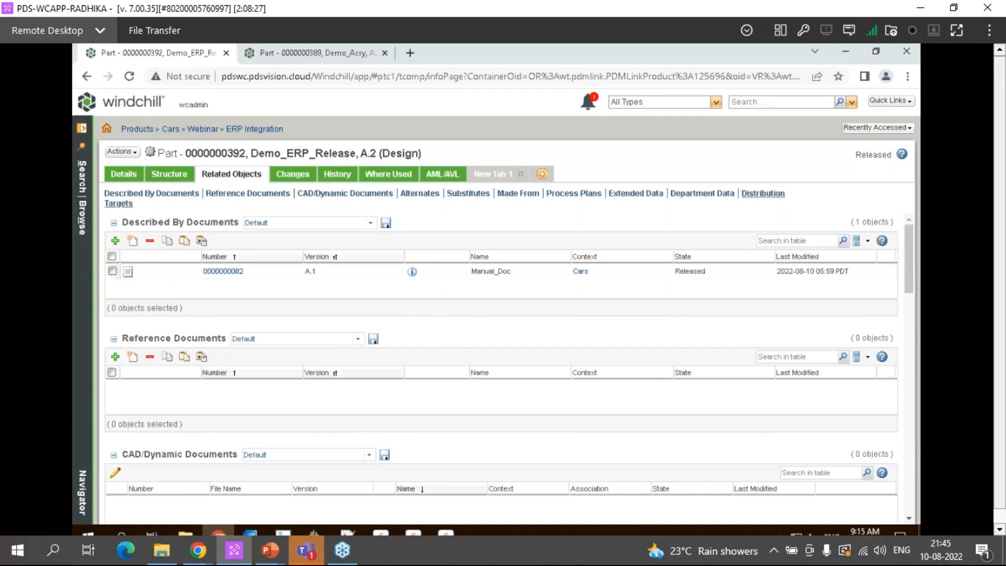
pyautogui.click(139, 204)
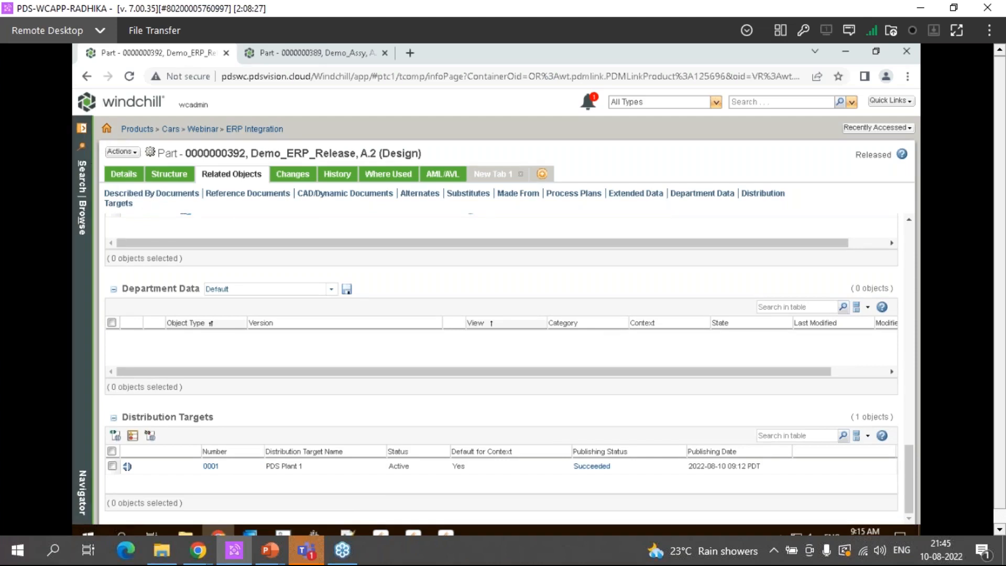
# Open the Site Utilities page in a new browser tab, switch to it, and dismiss the license alert
pyautogui.click(82, 128)
pyautogui.click(140, 130)
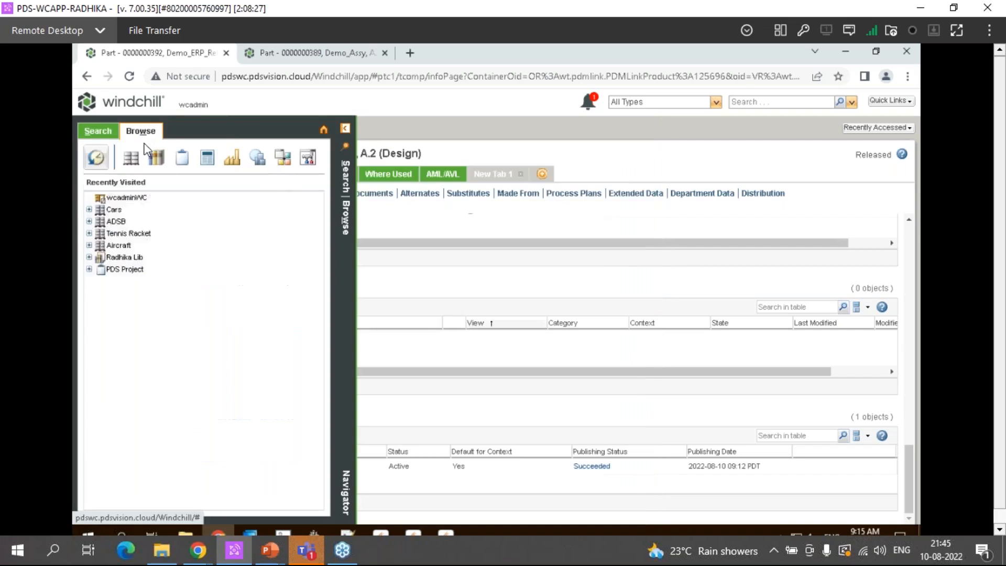
pyautogui.click(284, 159)
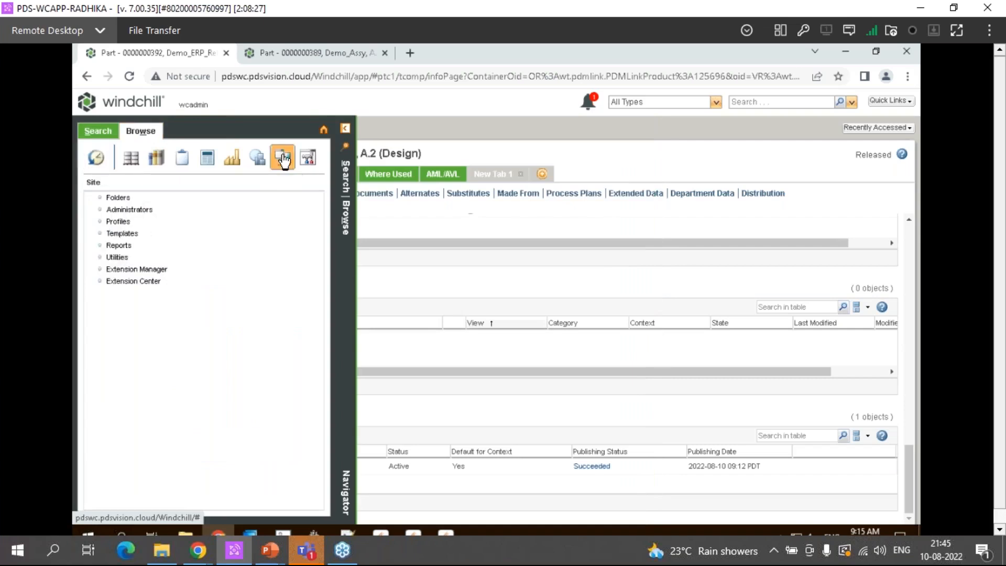
pyautogui.middleClick(114, 257)
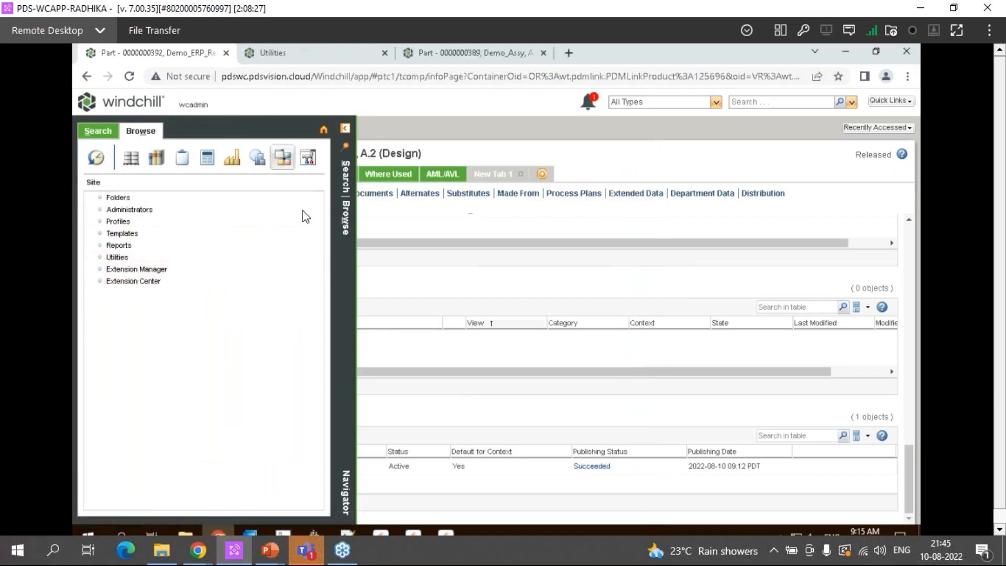
pyautogui.hotkey('ctrl', 'Tab')
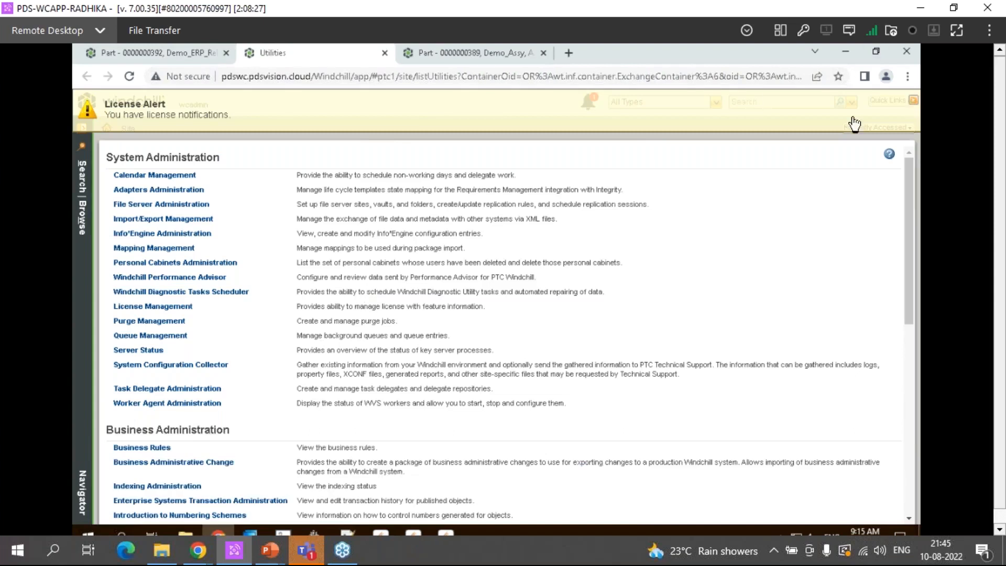
pyautogui.click(912, 102)
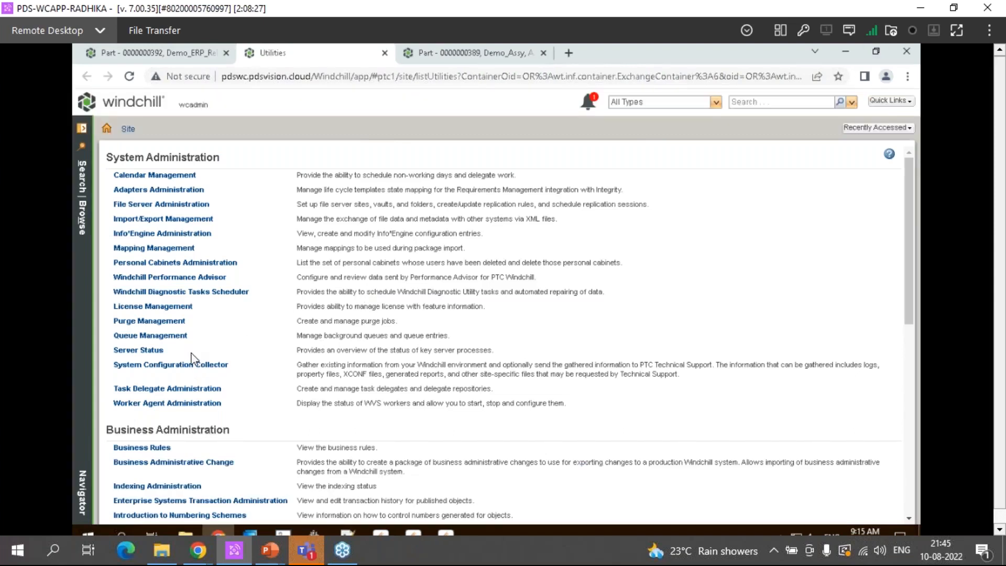
# Open Enterprise Systems Transaction Administration and search for transactions with Transaction Created On set to Today
pyautogui.scroll(-3, 192, 359)
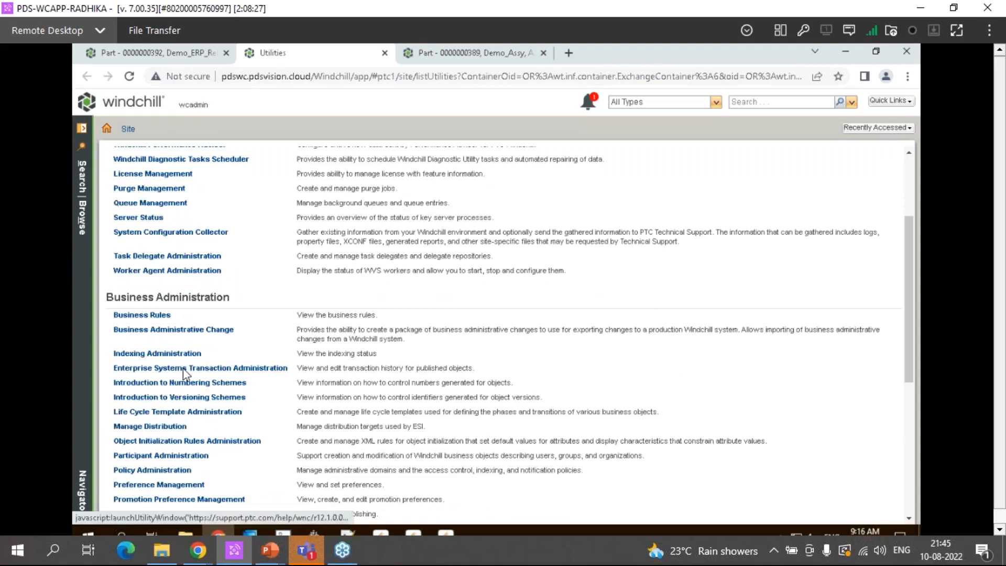
pyautogui.click(272, 368)
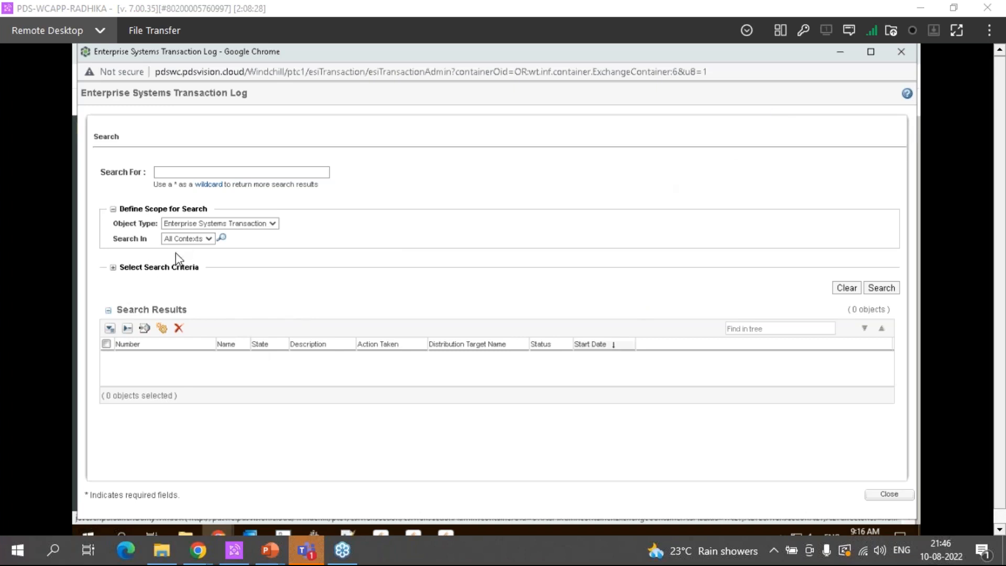
pyautogui.click(113, 267)
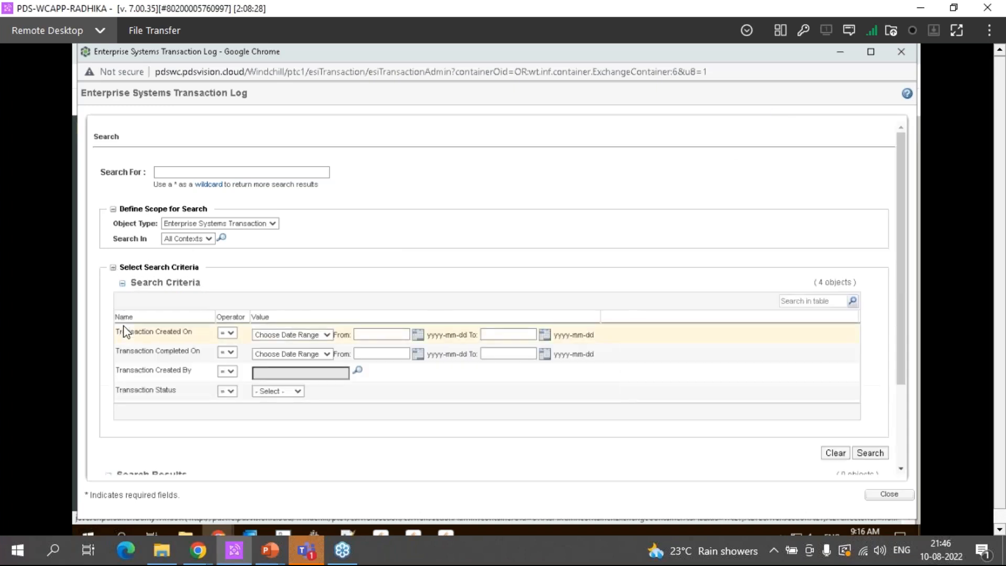
pyautogui.click(277, 334)
pyautogui.click(278, 335)
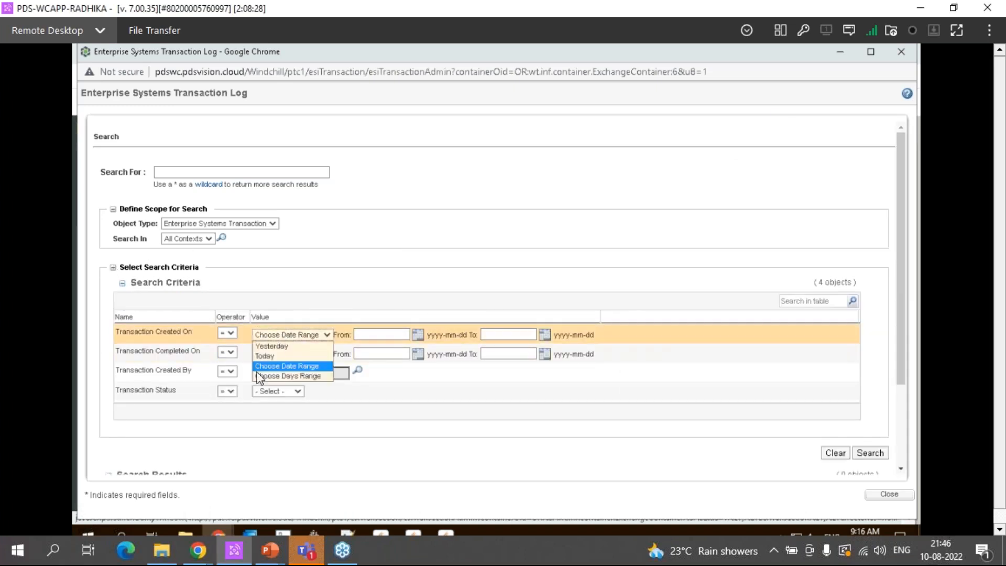
pyautogui.click(267, 356)
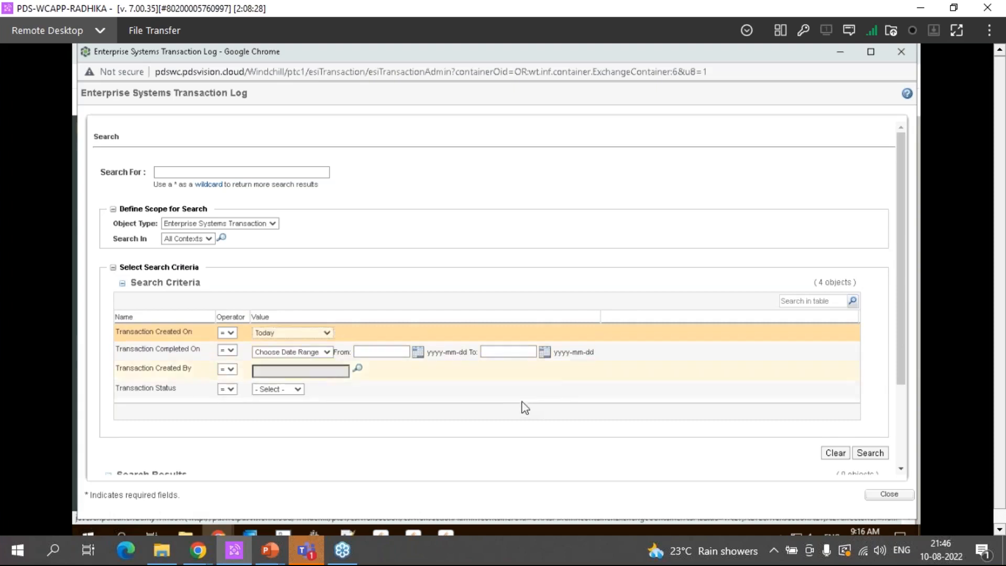
pyautogui.click(869, 453)
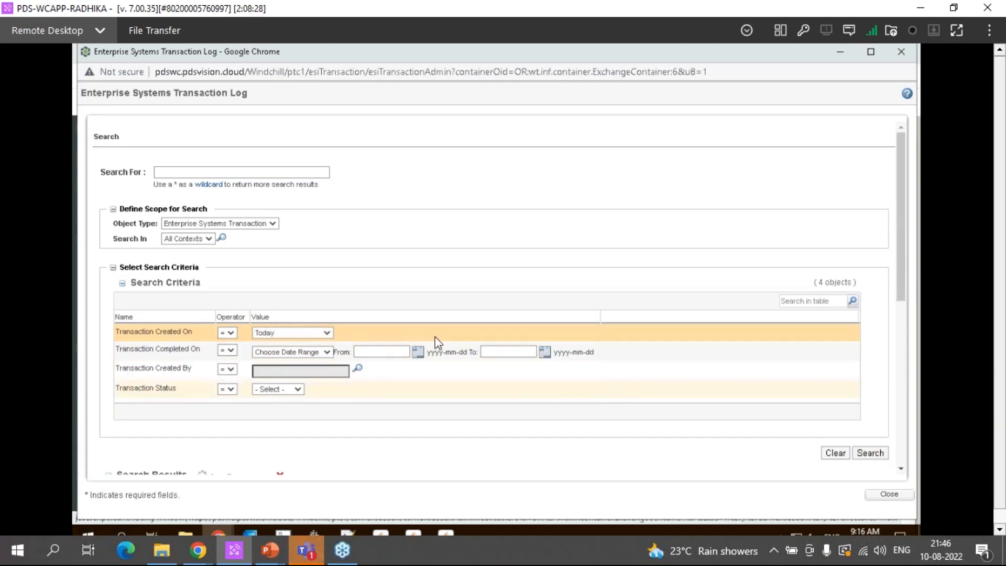
# Enlarge the transaction search results list and expand transactions 78 and 77
pyautogui.scroll(-3, 422, 345)
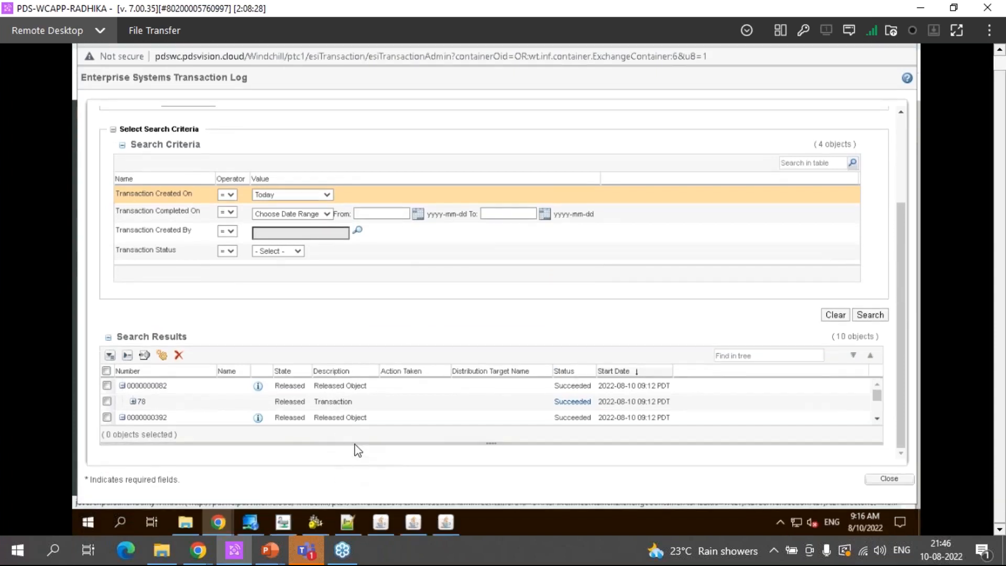
pyautogui.moveTo(352, 457); pyautogui.dragTo(353, 469)
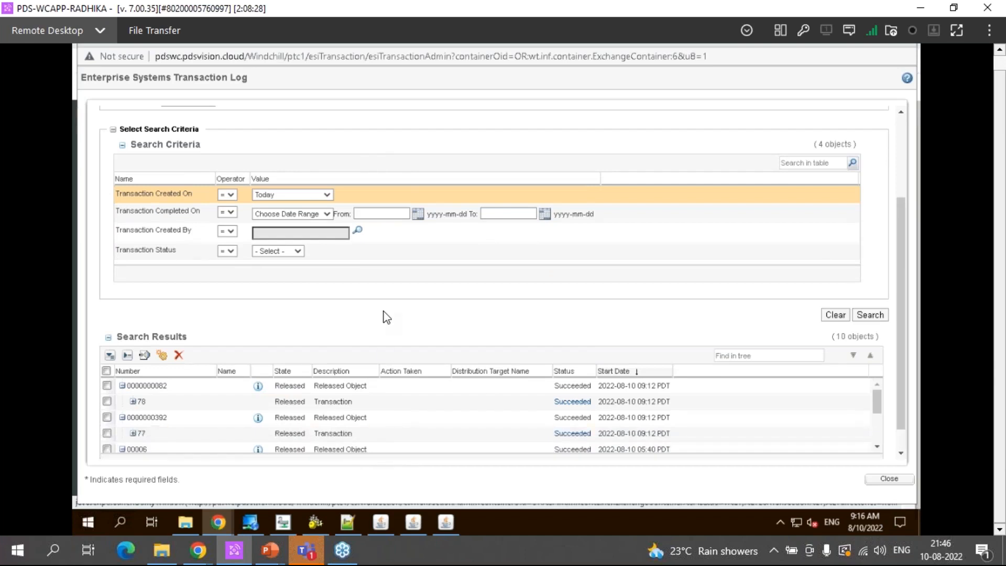
pyautogui.scroll(-1, 382, 317)
pyautogui.moveTo(366, 444); pyautogui.dragTo(366, 472)
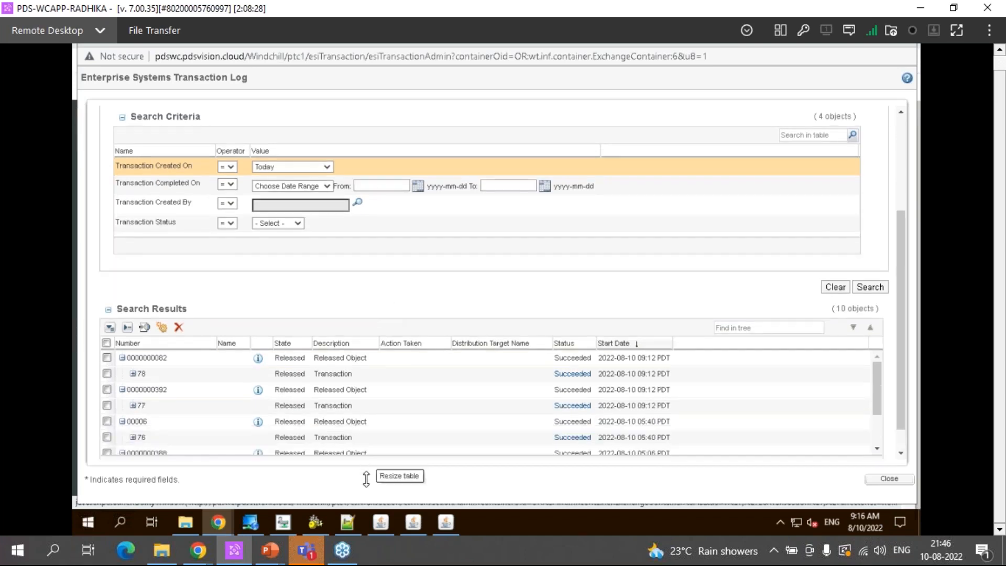
pyautogui.click(132, 373)
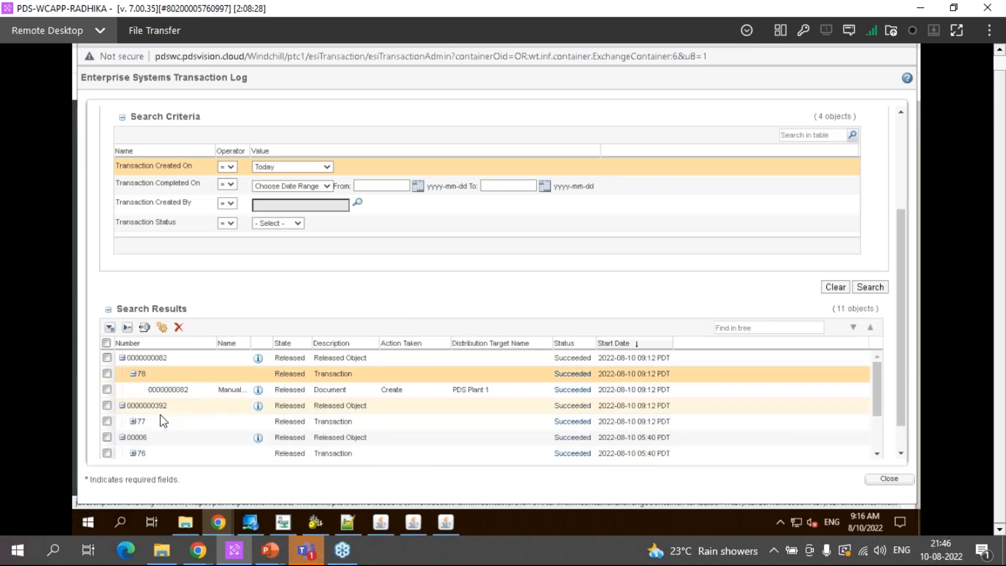
pyautogui.click(133, 421)
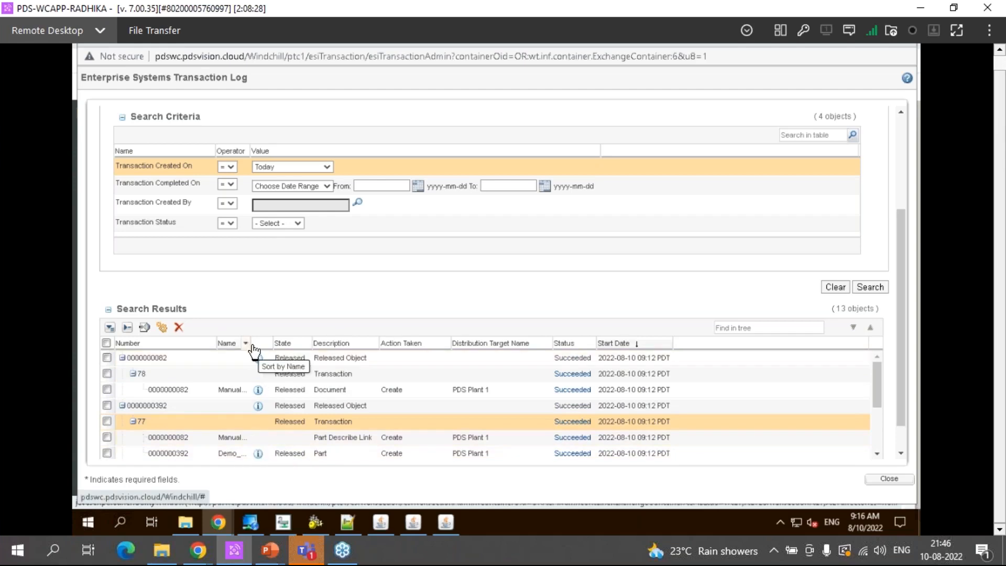
# Widen the Name column in the search results and examine the Manual_Doc and Demo_ERP_Release entries
pyautogui.moveTo(252, 345); pyautogui.dragTo(333, 343)
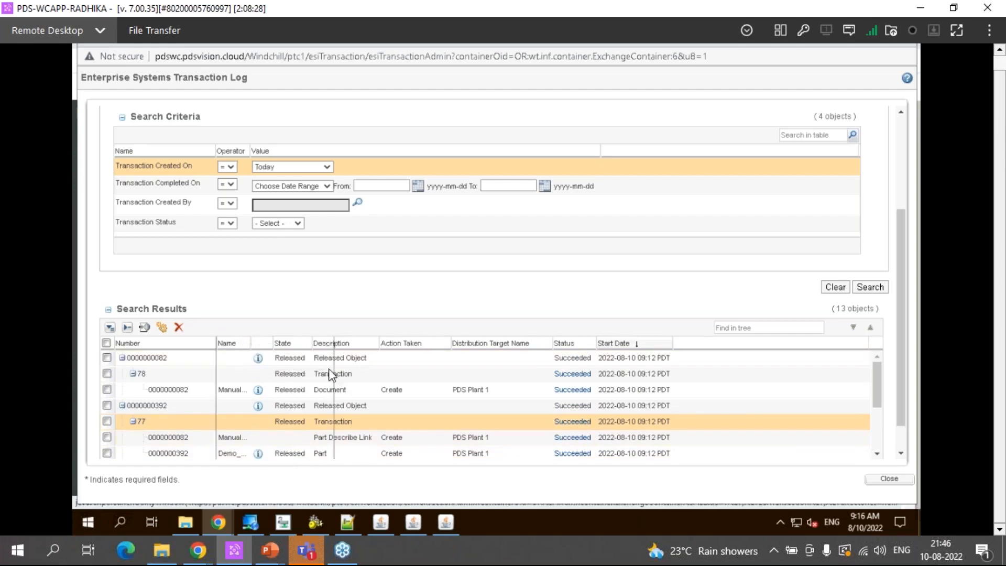
pyautogui.moveTo(332, 344); pyautogui.dragTo(334, 345)
pyautogui.doubleClick(243, 390)
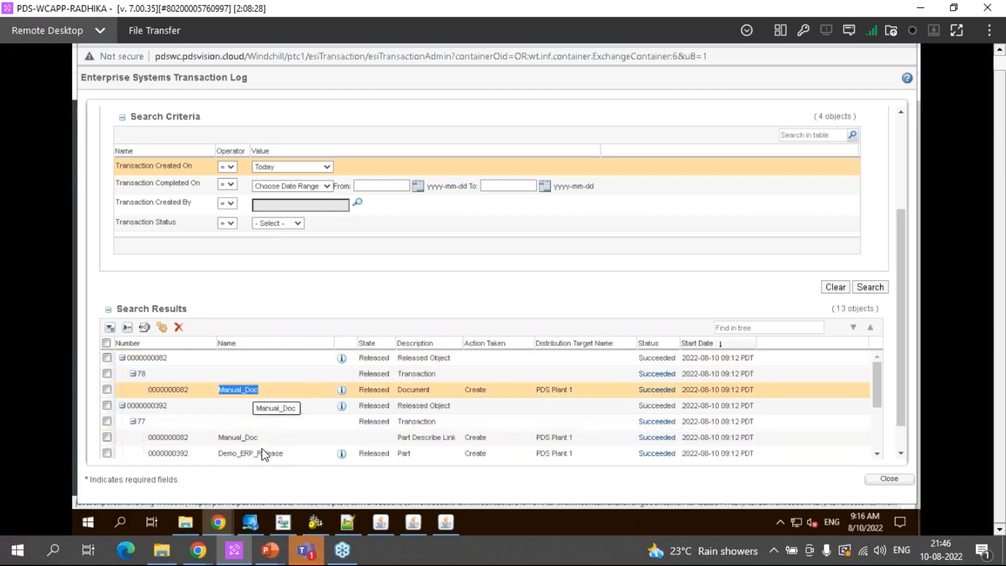
pyautogui.moveTo(245, 455); pyautogui.dragTo(251, 474)
# Review the older transactions and the available Transaction Status filter options, and close the transaction log
pyautogui.click(261, 341)
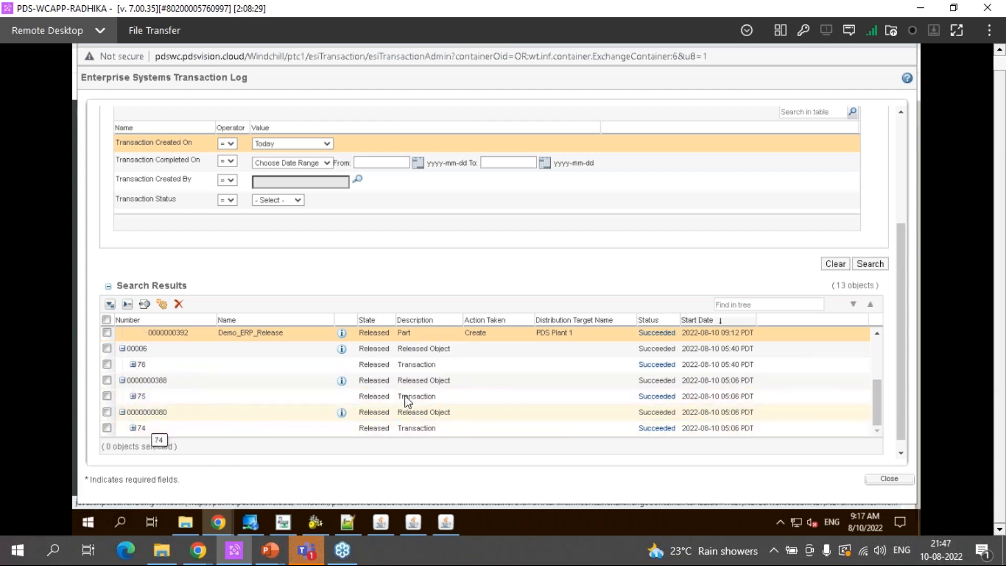
pyautogui.click(276, 201)
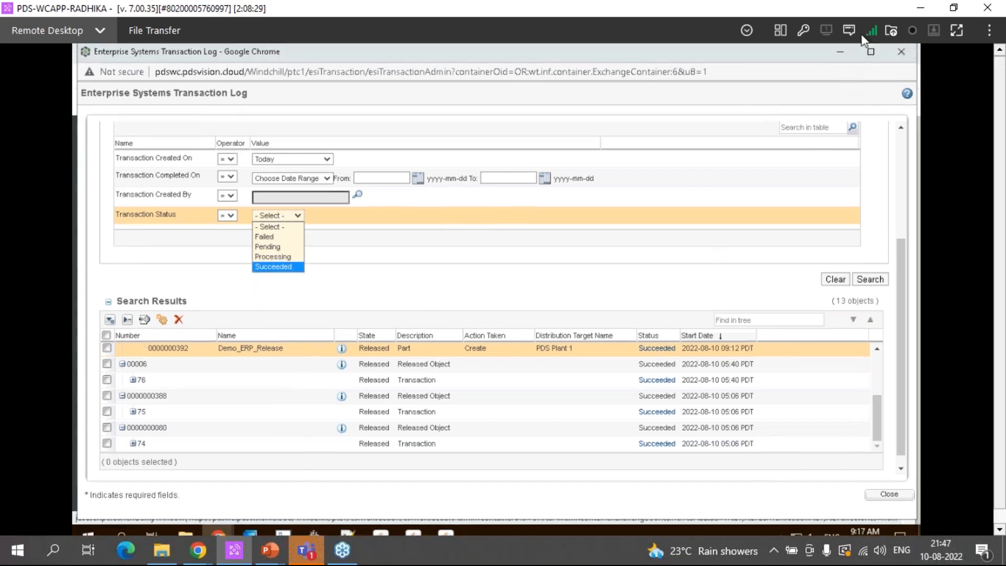
pyautogui.click(899, 55)
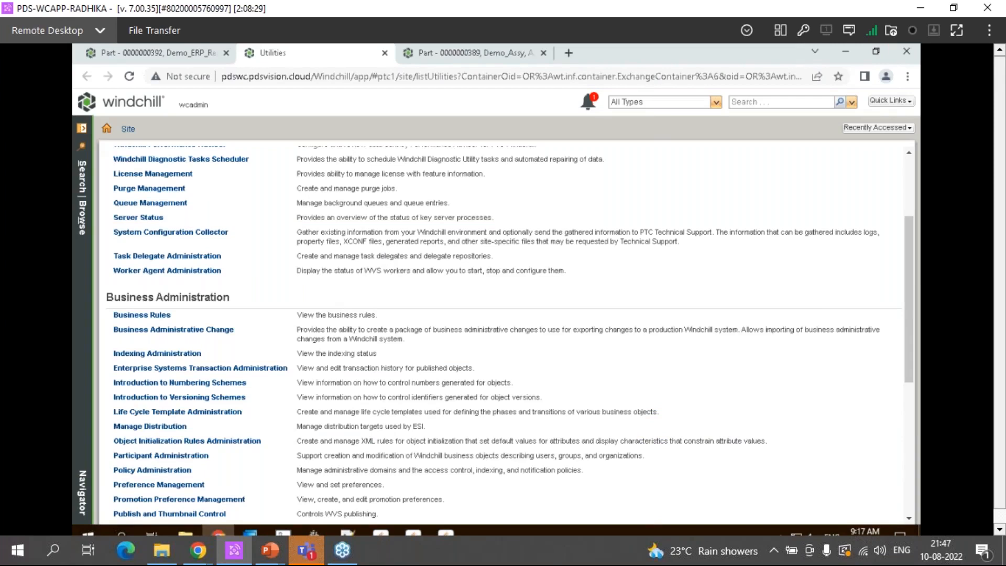
# Open Manage Distribution from the Site utilities and enlarge the site's Distribution Targets list
pyautogui.click(81, 198)
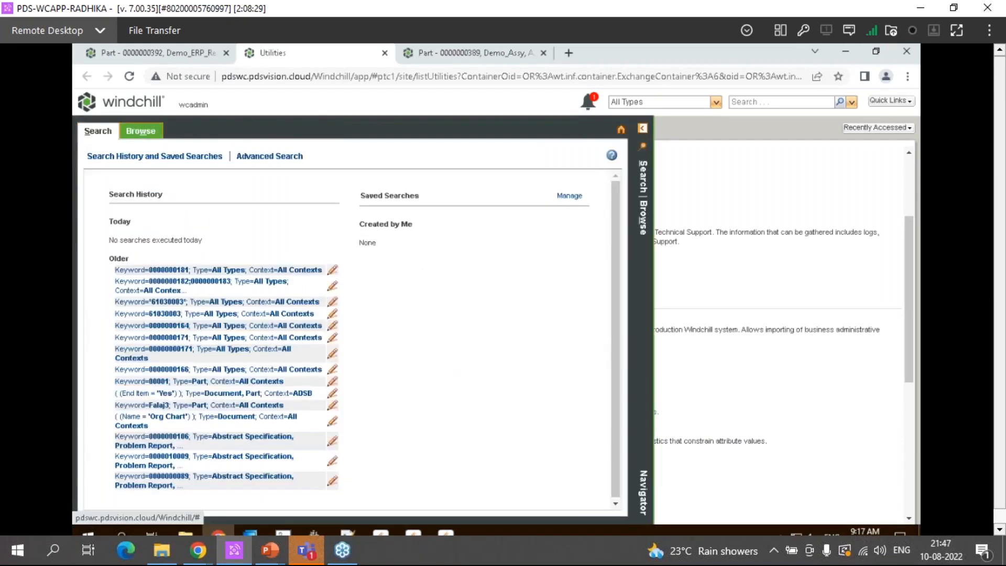
pyautogui.click(139, 135)
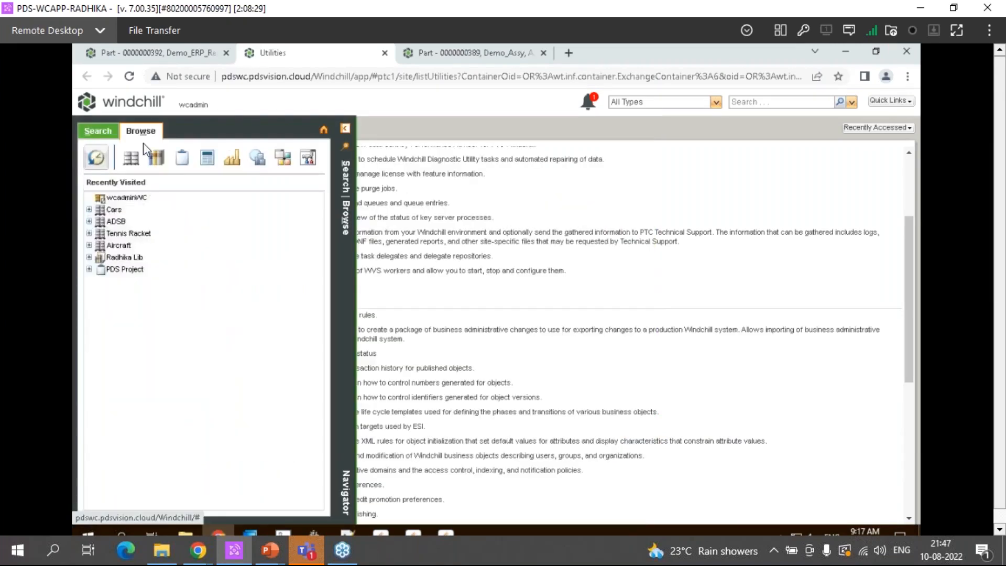
pyautogui.click(283, 166)
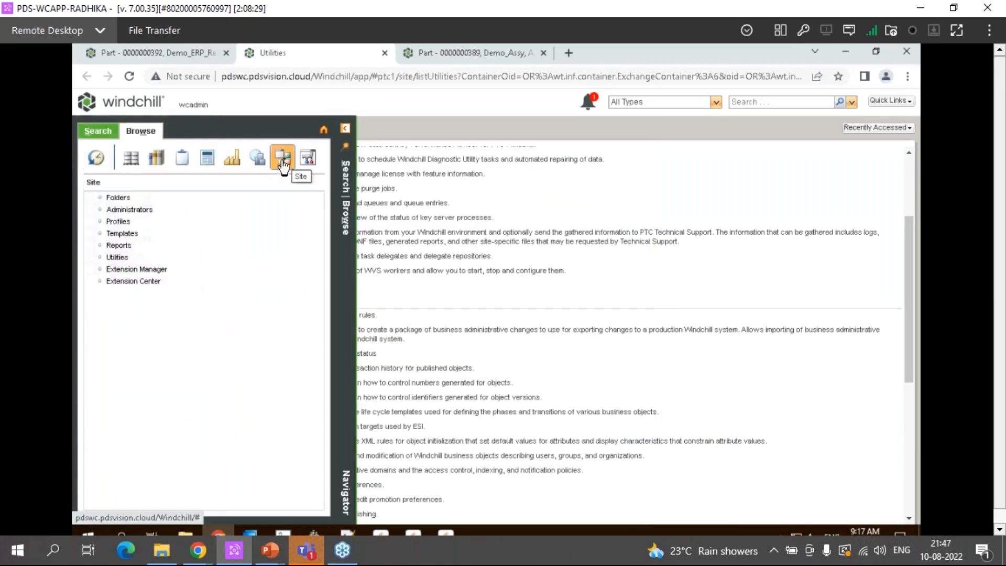
pyautogui.click(118, 258)
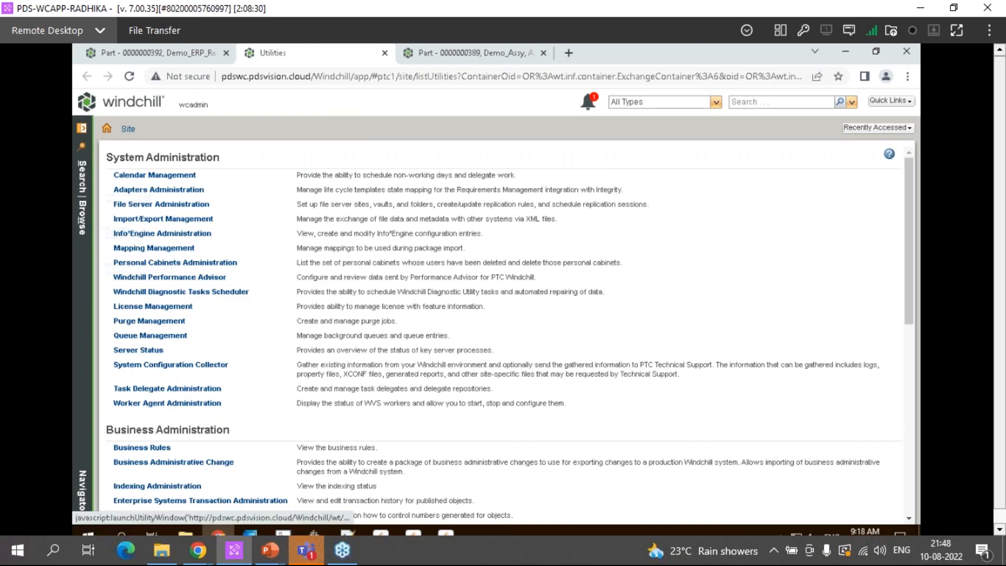
pyautogui.scroll(-3, 208, 345)
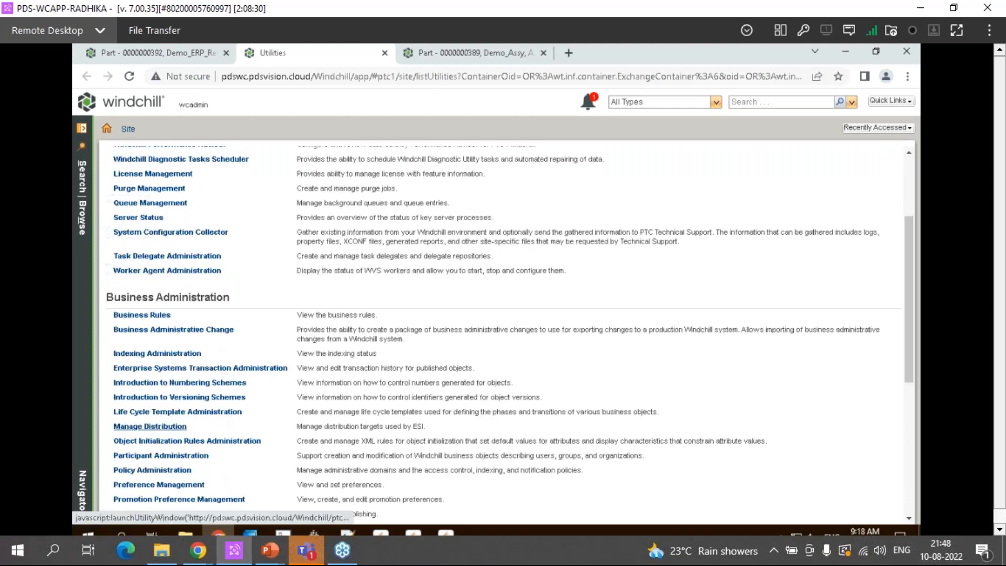
pyautogui.click(161, 426)
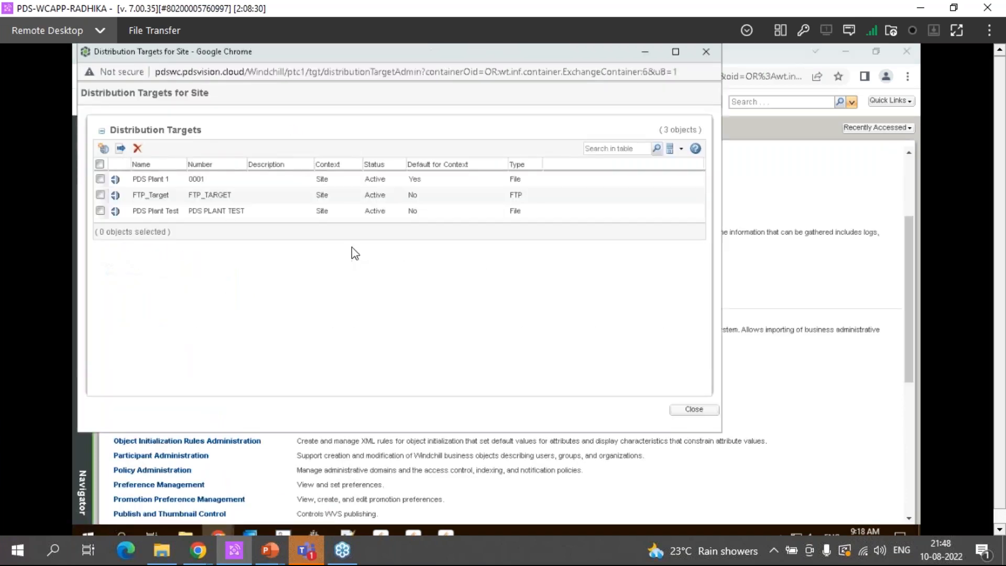
pyautogui.moveTo(350, 241); pyautogui.dragTo(351, 262)
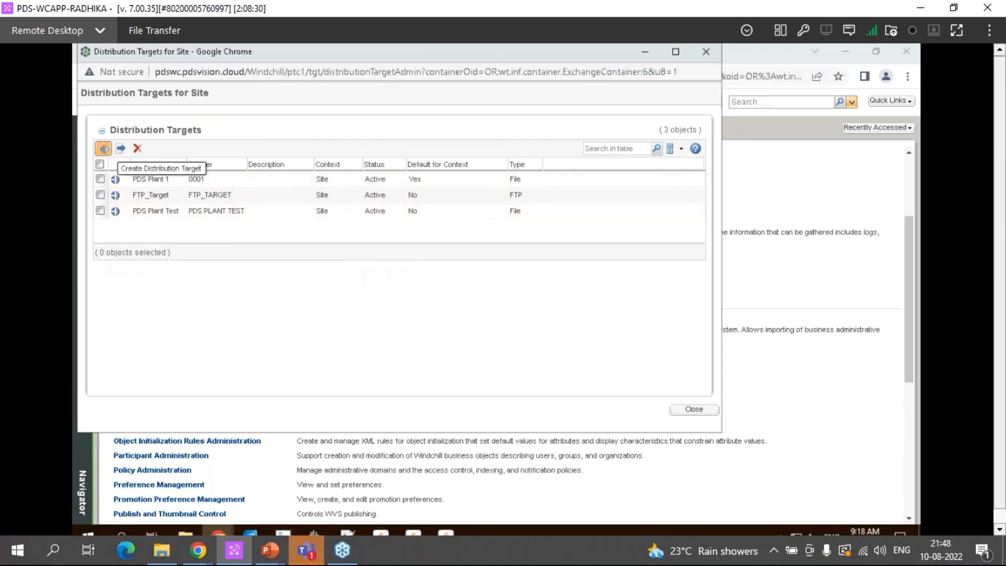
# Start a new distribution target, review the available target types, and close the wizard and the site's Distribution Targets list
pyautogui.click(103, 148)
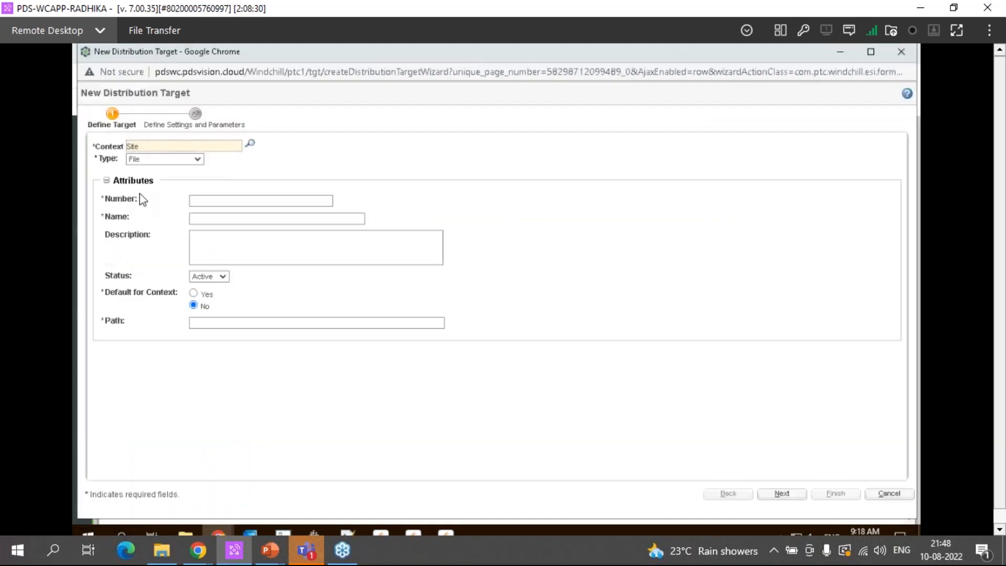
pyautogui.click(193, 160)
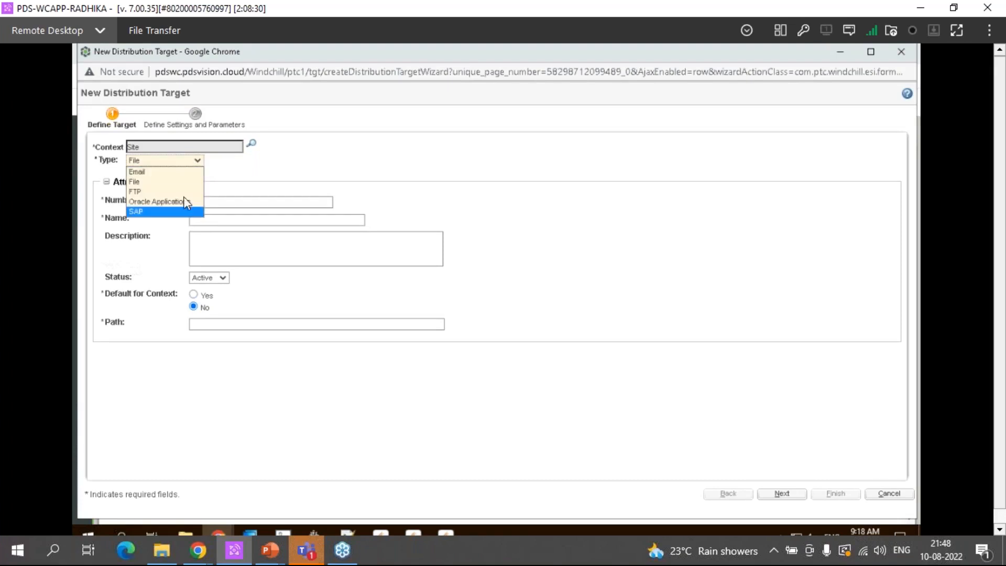
pyautogui.click(140, 183)
pyautogui.click(154, 160)
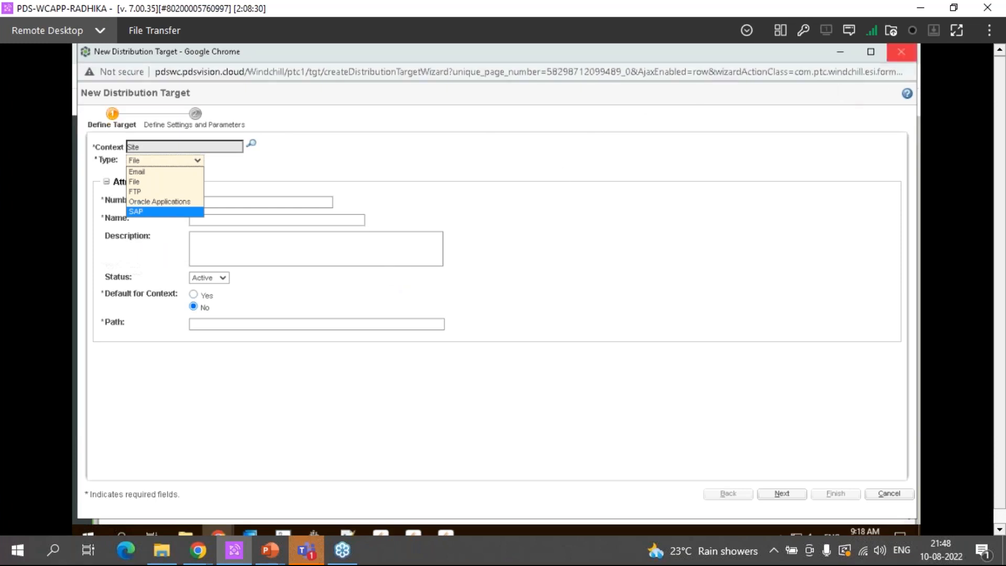
pyautogui.click(901, 51)
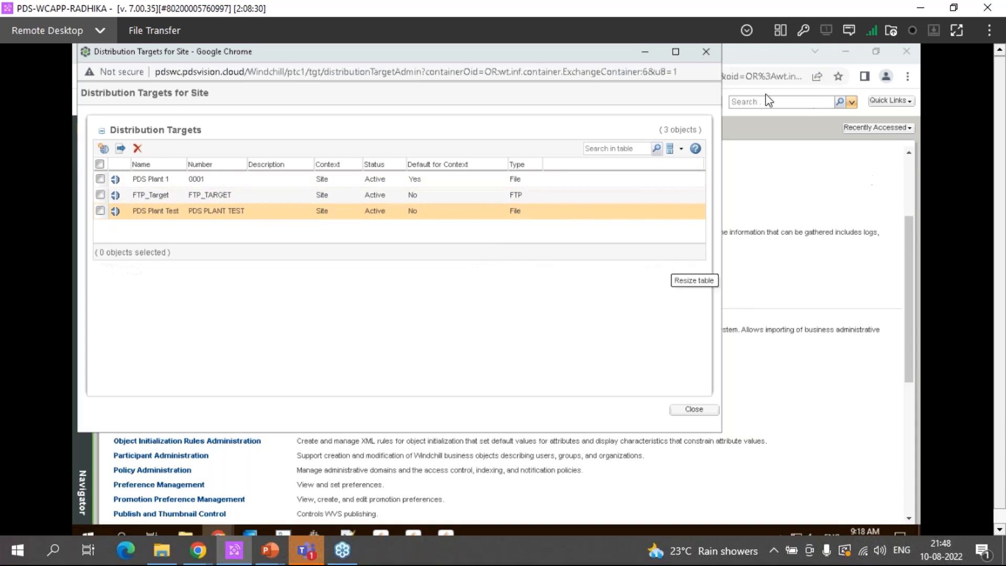
pyautogui.click(705, 51)
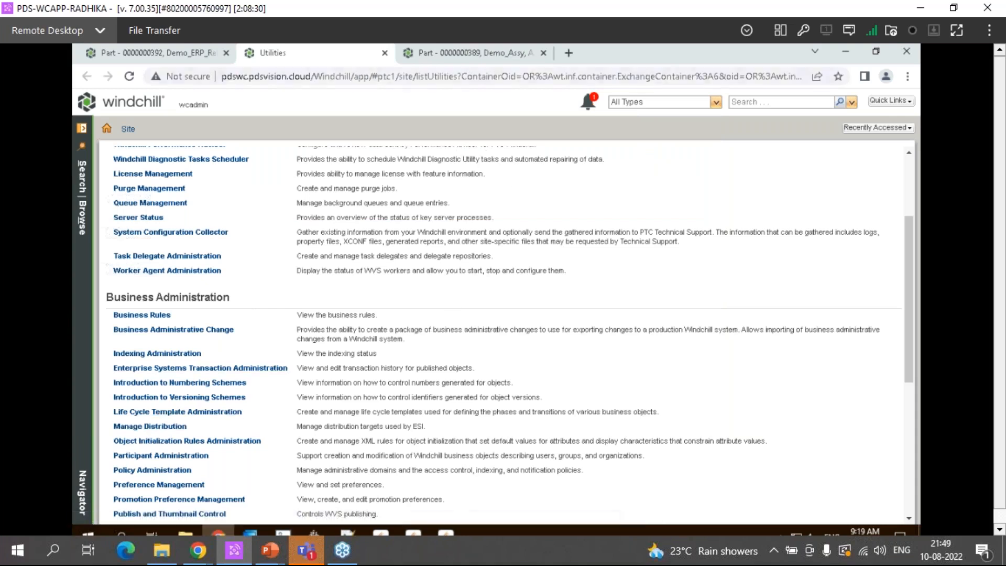
# Reopen Manage Distribution, open the PDS Plant 1 target for editing in an enlarged window, and advance to Define Settings and Parameters
pyautogui.click(178, 428)
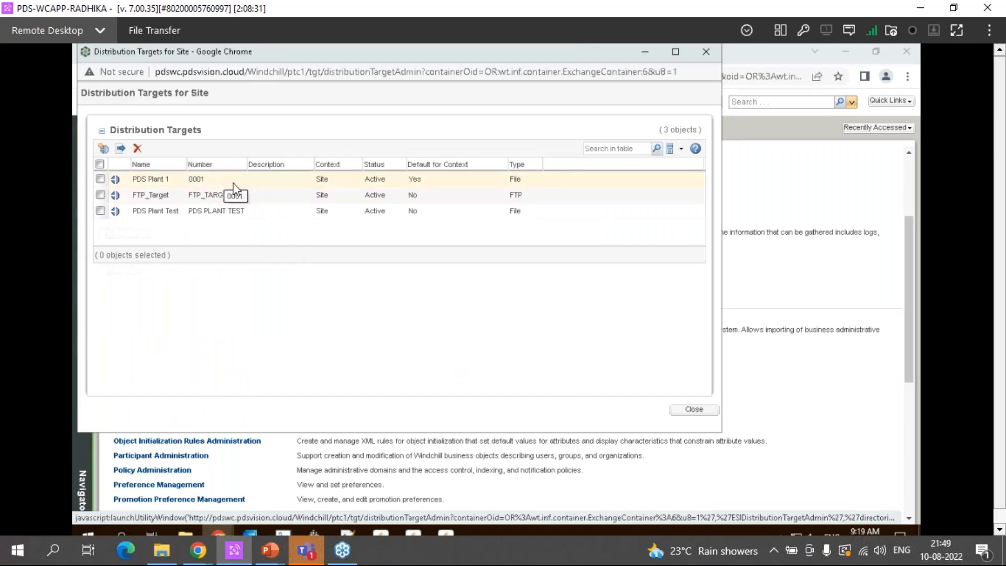
pyautogui.rightClick(206, 181)
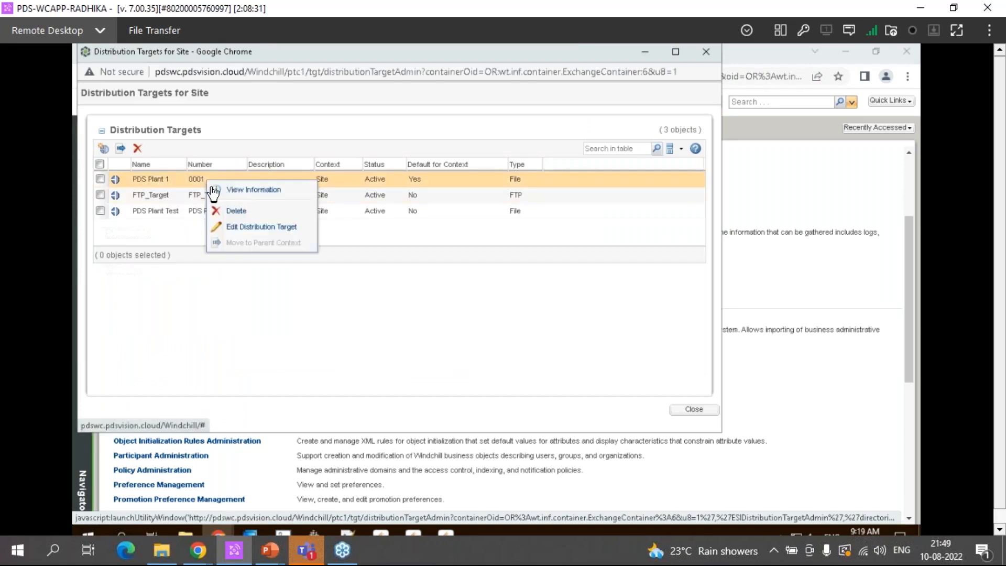
pyautogui.click(239, 231)
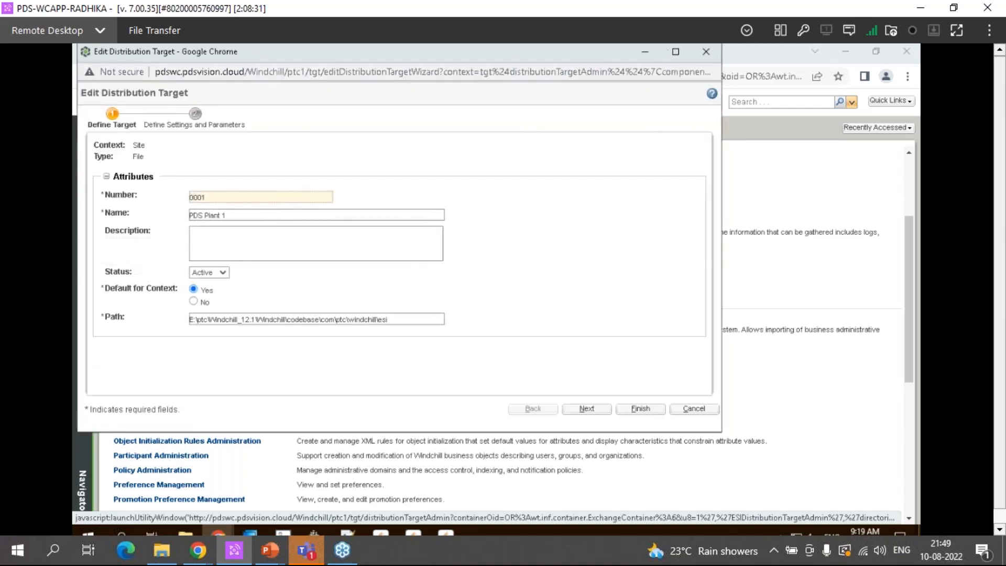
pyautogui.click(675, 51)
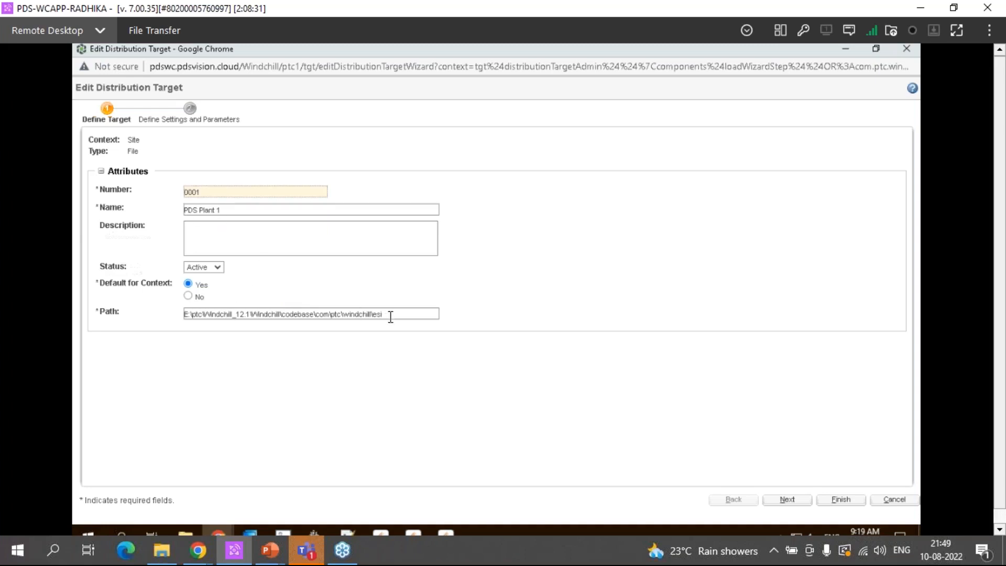
pyautogui.click(779, 499)
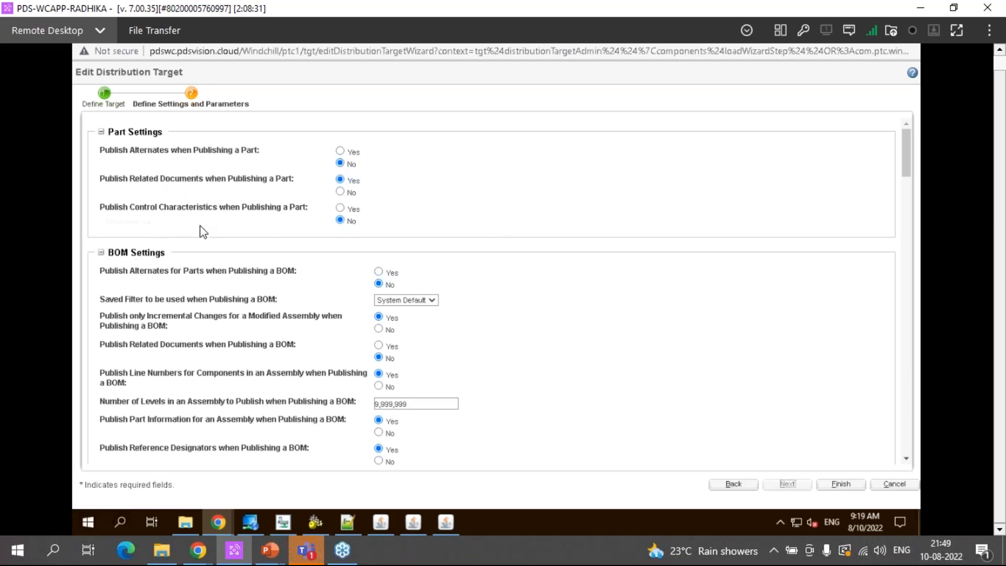
# Try the AllReleased saved filter for publishing a BOM and set it back to System Default
pyautogui.scroll(-3, 154, 278)
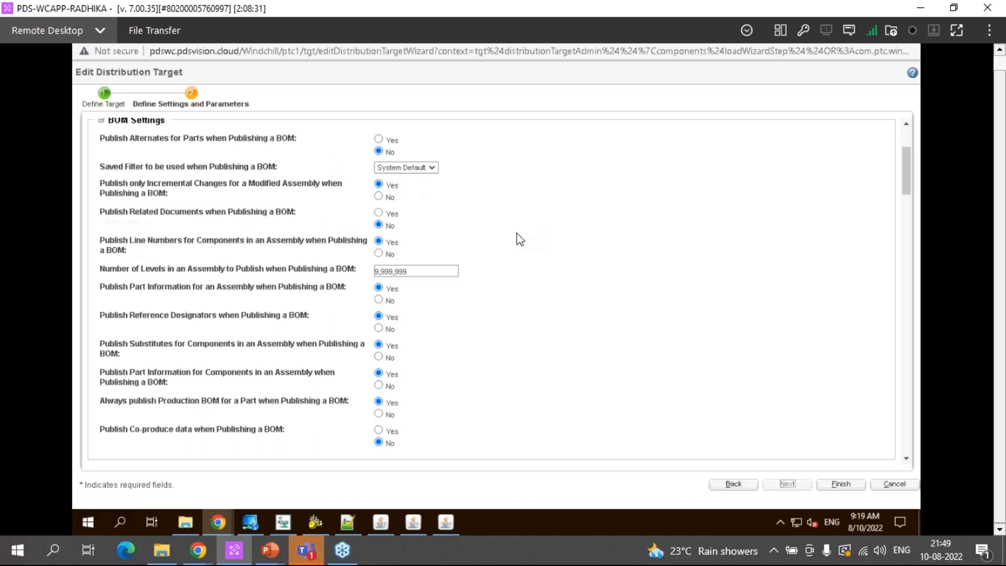
pyautogui.click(406, 168)
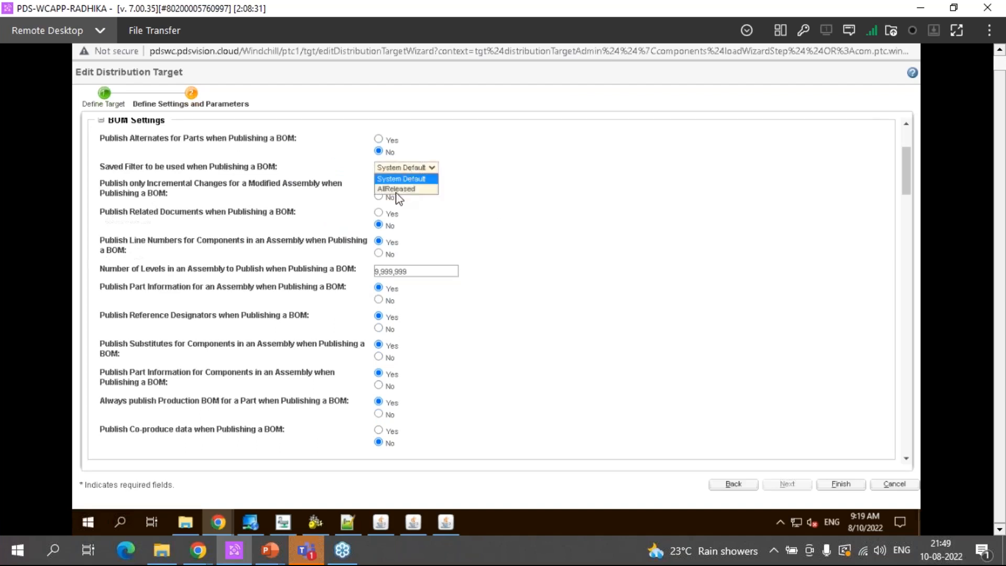
pyautogui.click(401, 190)
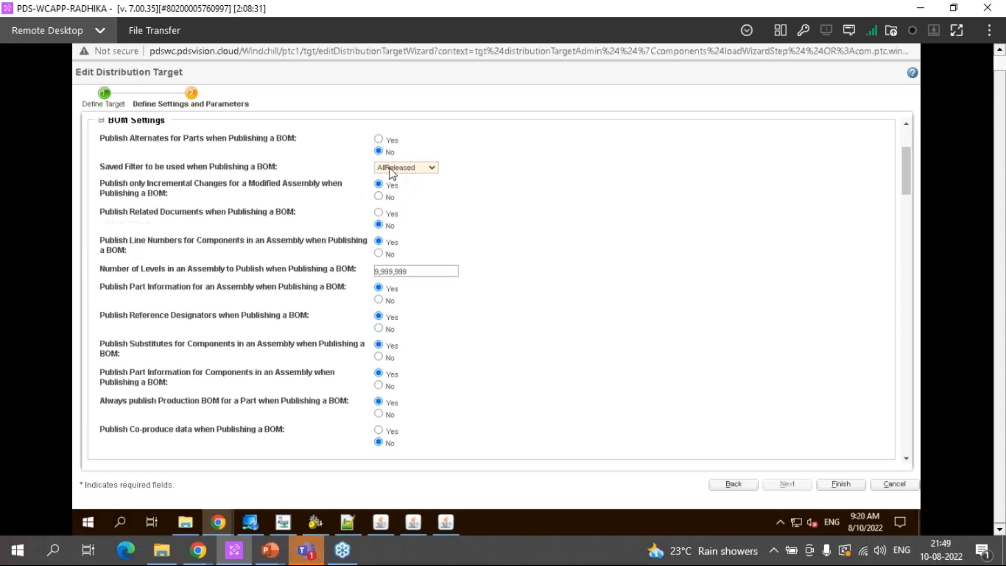
pyautogui.click(419, 171)
pyautogui.click(409, 178)
# Examine the remaining BOM settings and the Change Notice Settings of the PDS Plant 1 target
pyautogui.scroll(-3, 268, 266)
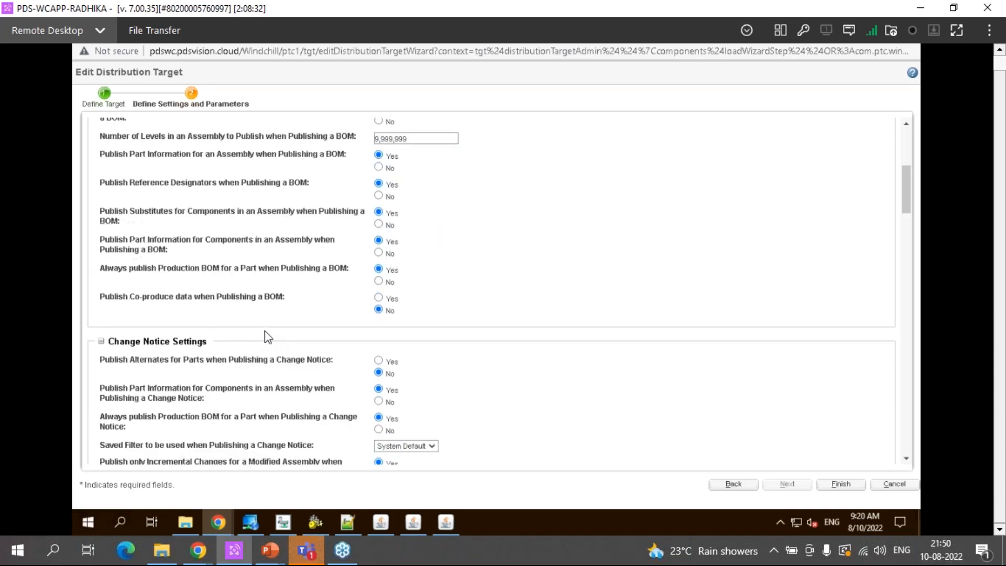
pyautogui.scroll(-3, 268, 336)
pyautogui.scroll(-3, 267, 336)
pyautogui.scroll(3, 196, 217)
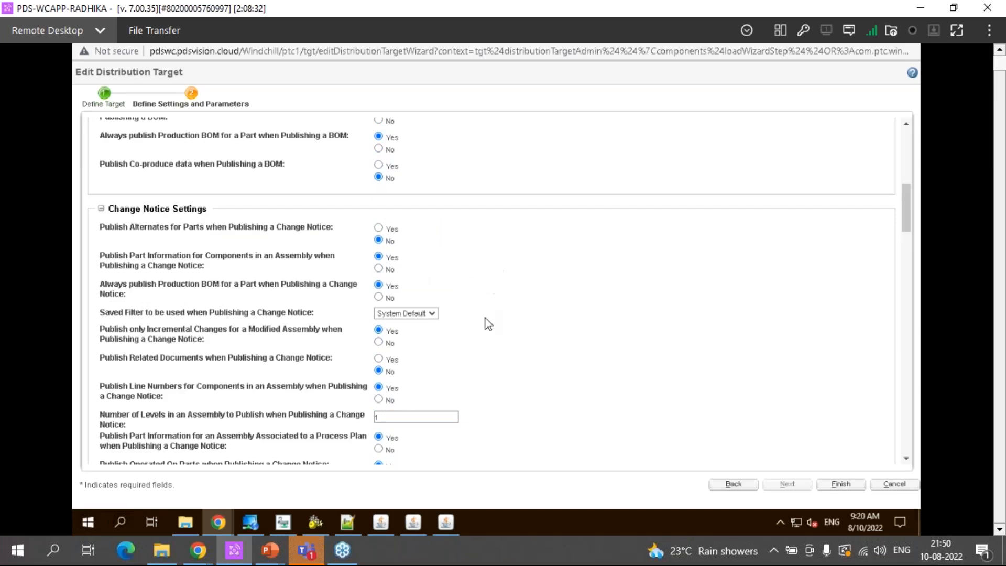
pyautogui.scroll(-3, 394, 192)
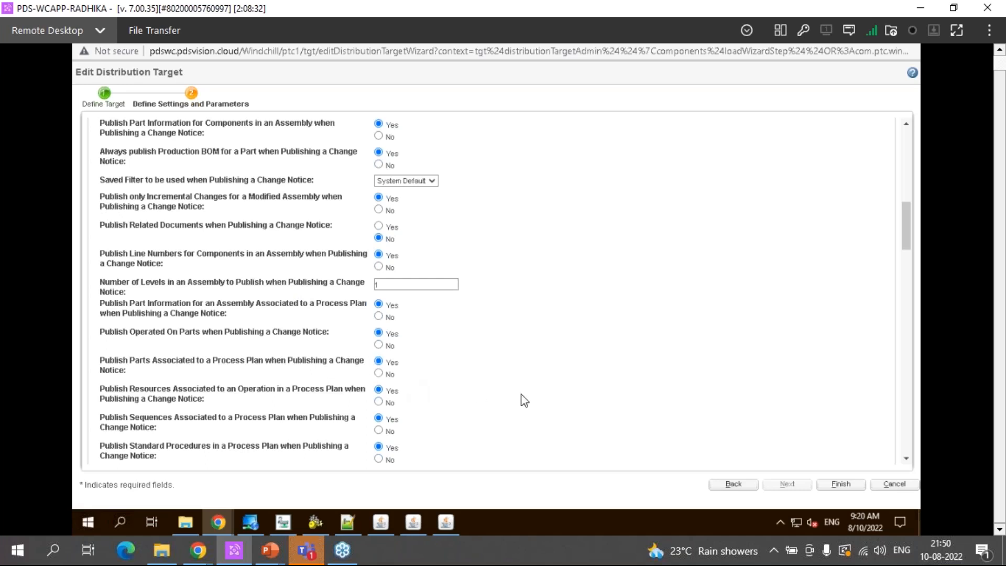
pyautogui.scroll(-6, 524, 400)
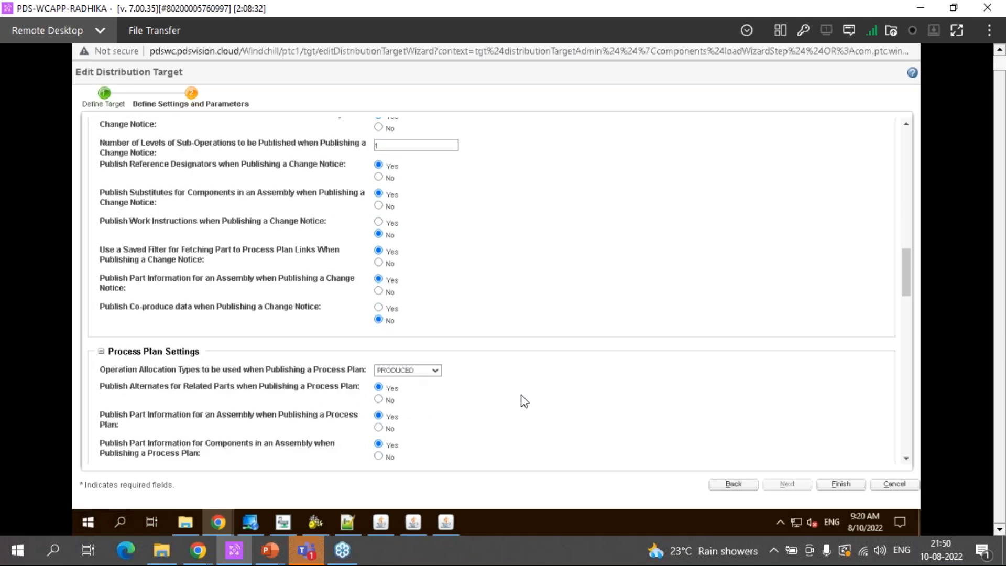
# Examine the target's Process Plan, Resource, CAD Document, and Options and Variants settings
pyautogui.scroll(-1, 261, 325)
pyautogui.scroll(-4, 206, 355)
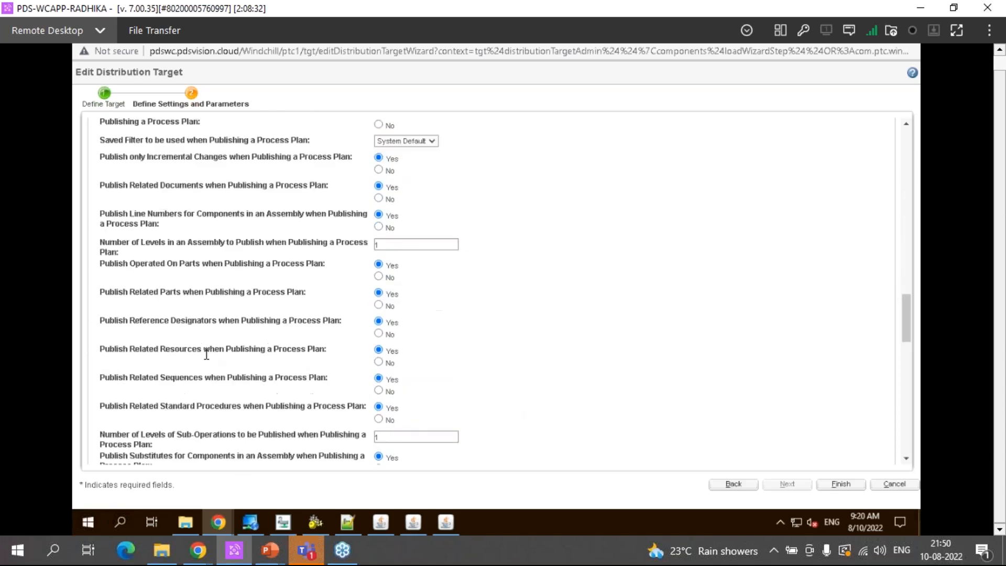
pyautogui.scroll(3, 159, 206)
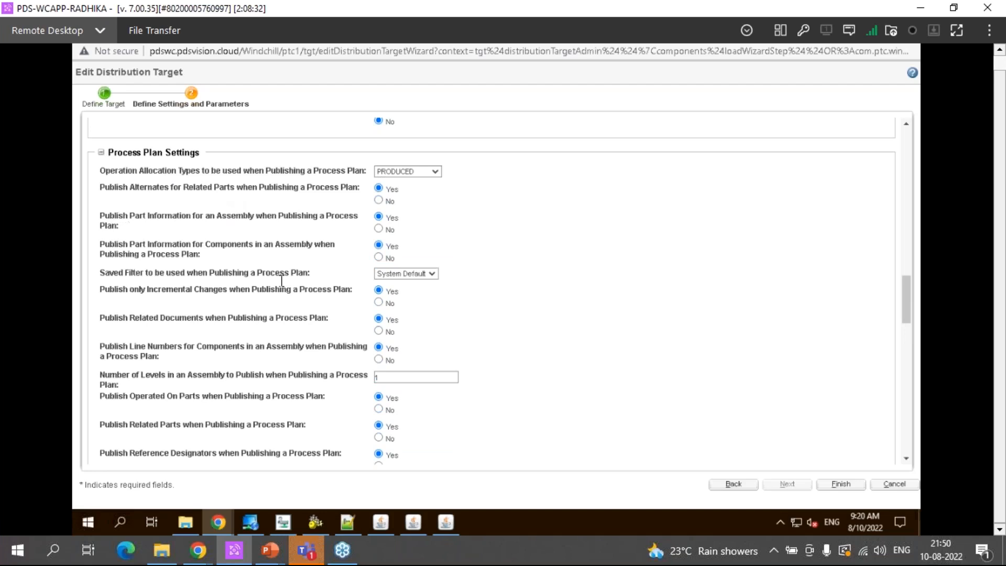
pyautogui.scroll(-8, 282, 281)
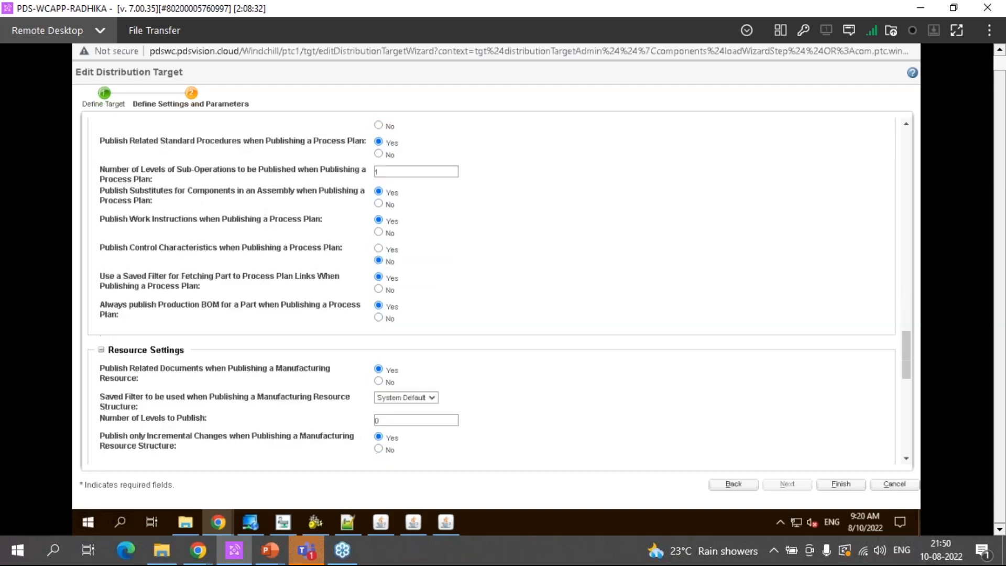
pyautogui.scroll(-3, 265, 301)
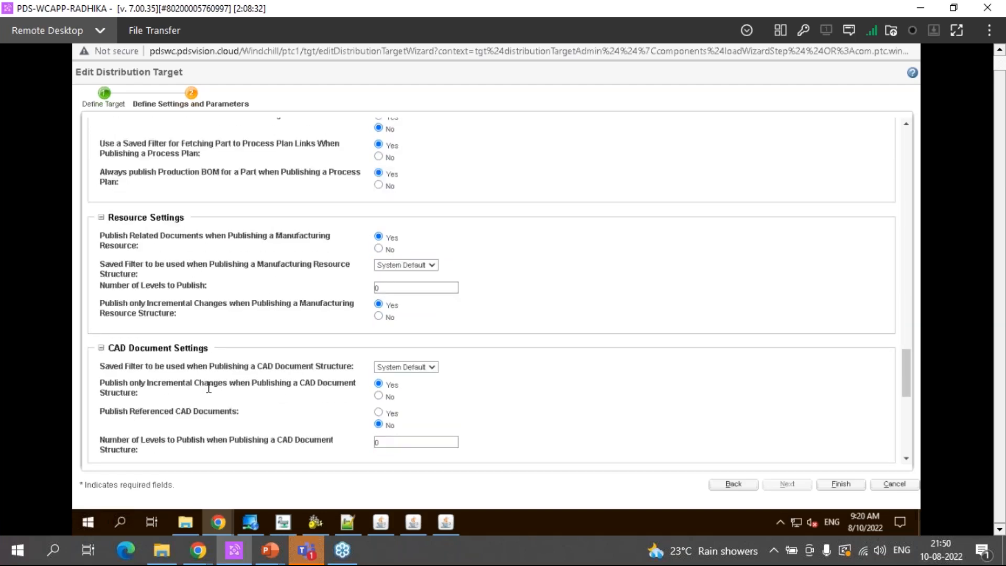
pyautogui.scroll(-3, 210, 393)
pyautogui.scroll(-3, 211, 387)
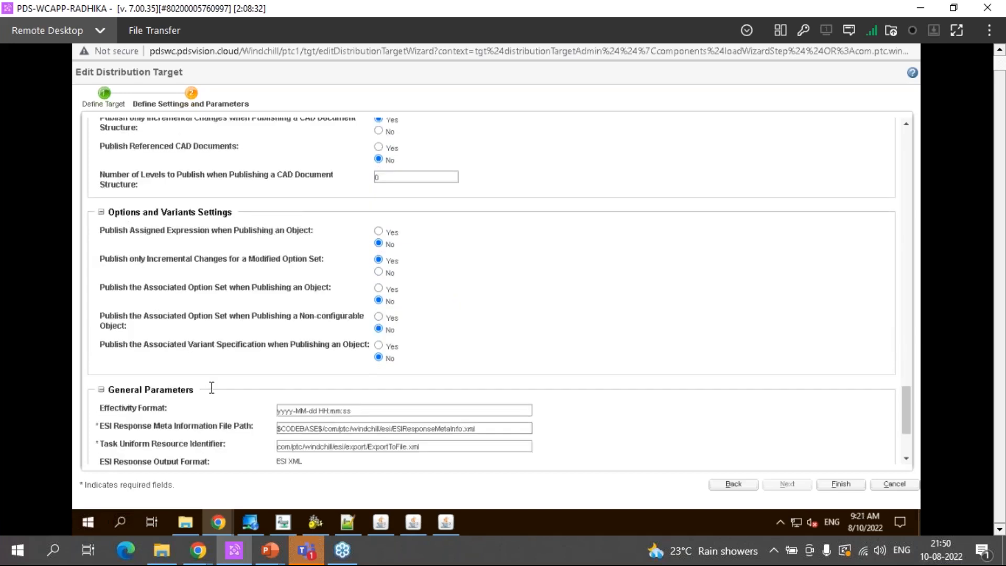
# Inspect the ESI Response Meta Information File Path under General Parameters, cancel the target edit, and close the Distribution Targets list
pyautogui.scroll(-3, 212, 387)
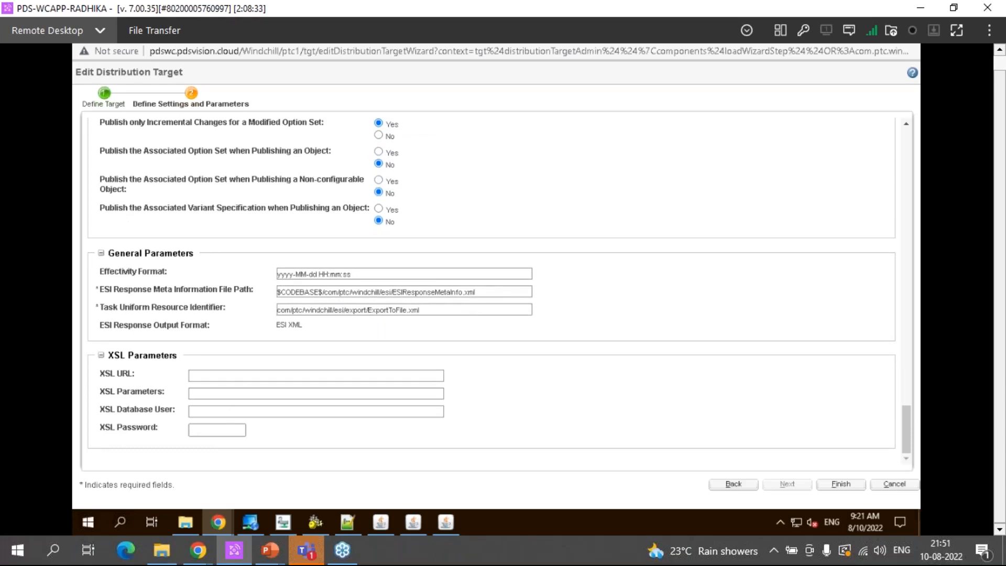
pyautogui.doubleClick(428, 292)
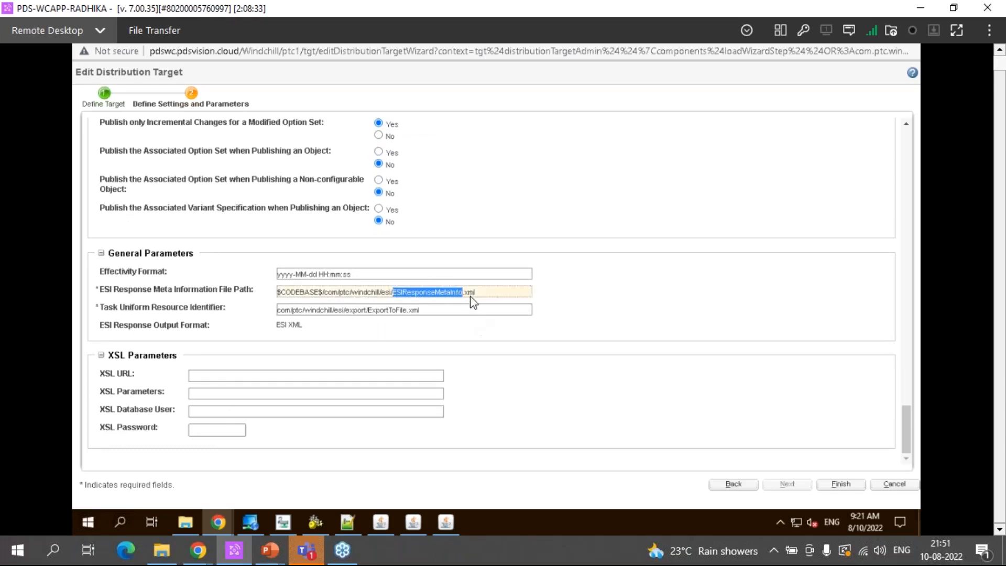
pyautogui.press('End')
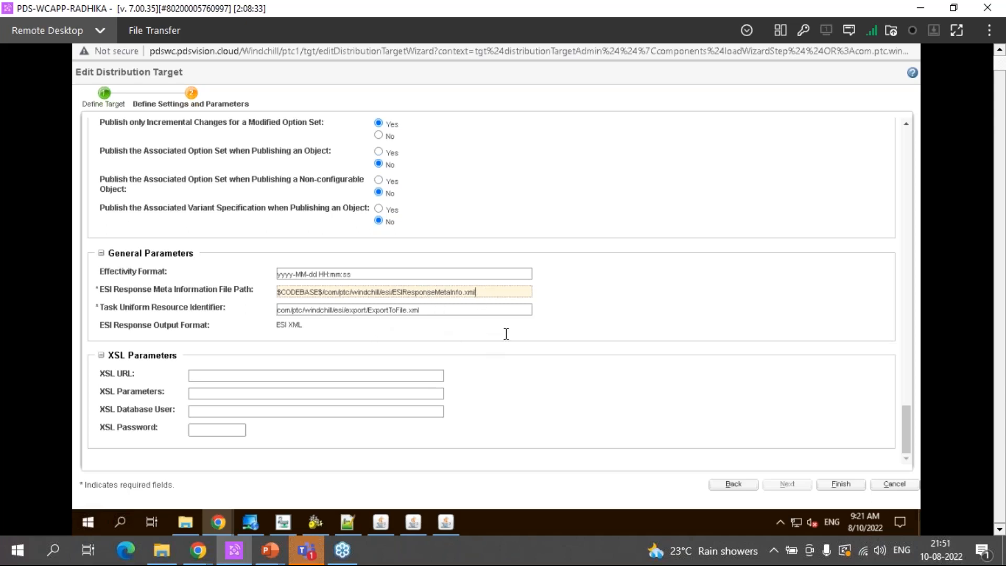
pyautogui.click(530, 334)
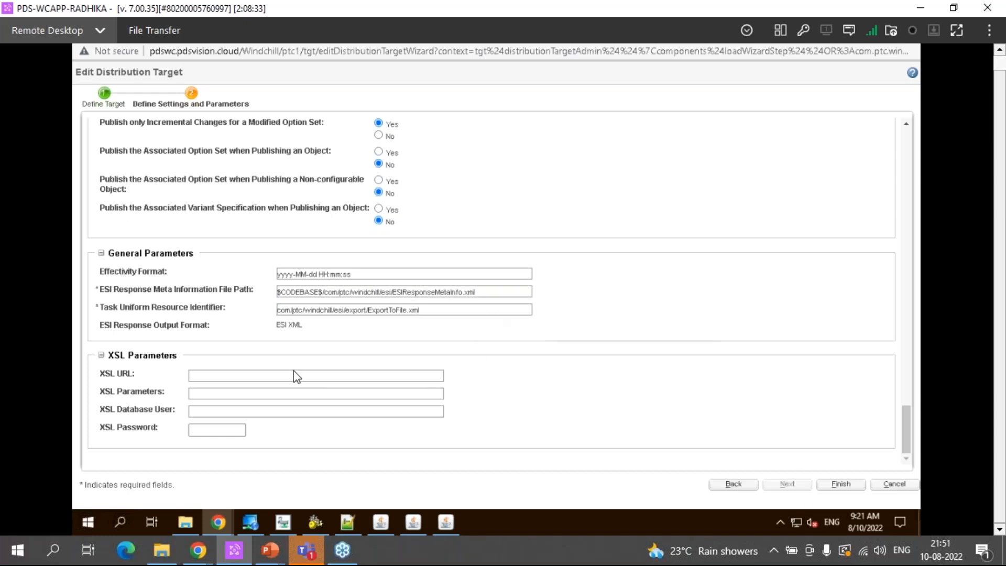
pyautogui.click(893, 484)
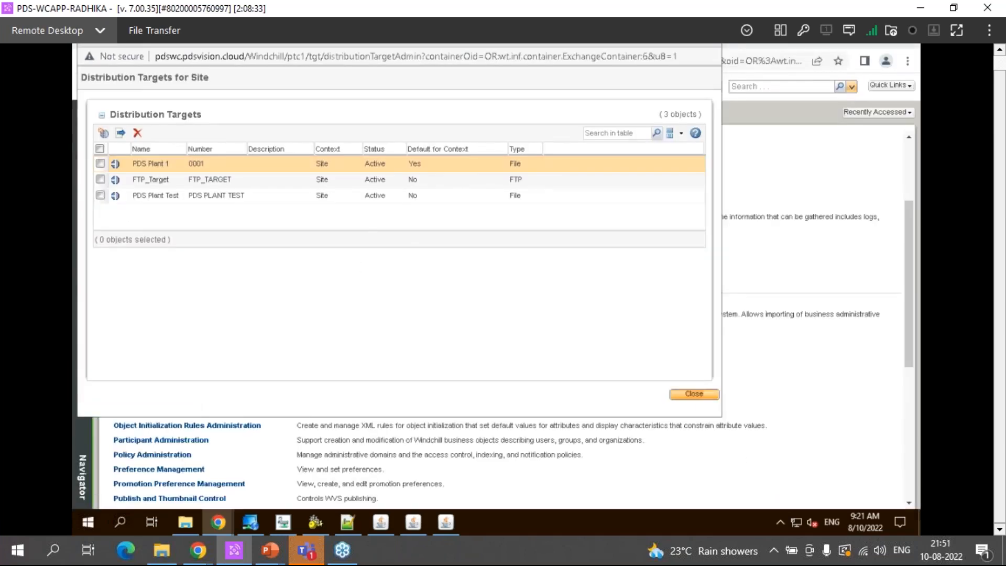
pyautogui.click(693, 393)
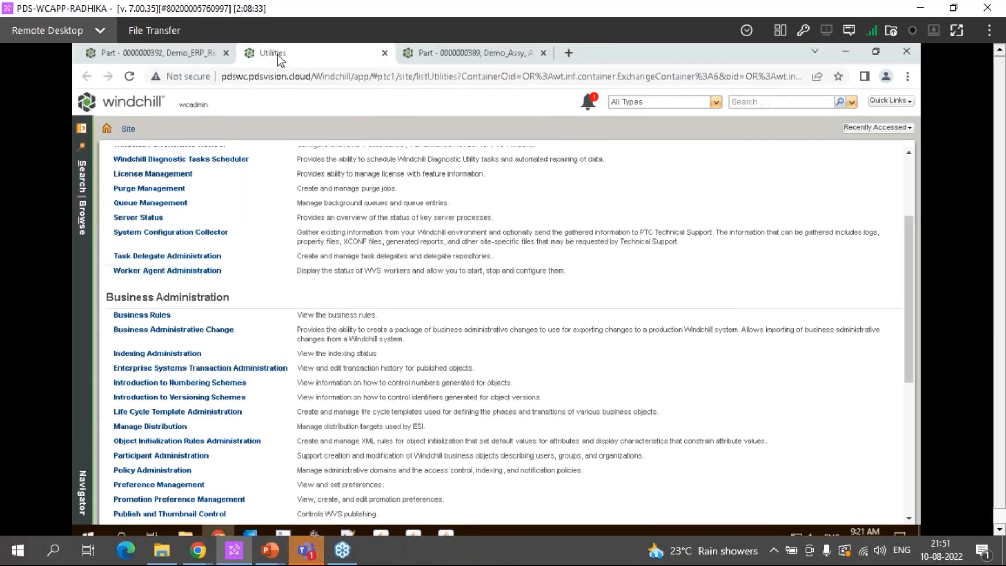
# Close the Utilities page and view the structure and related objects of the Demo_ERP_Release part
pyautogui.middleClick(277, 54)
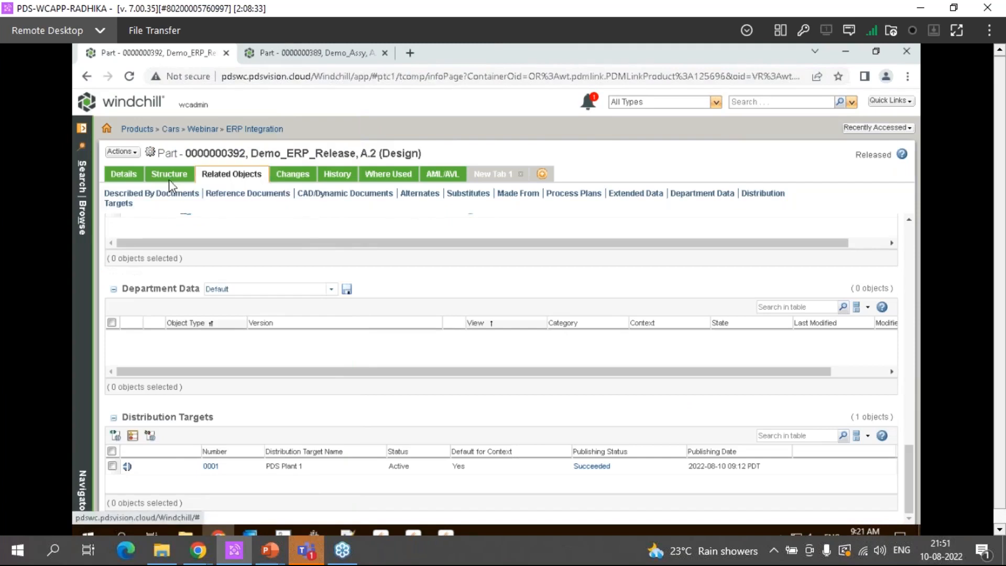
pyautogui.click(169, 175)
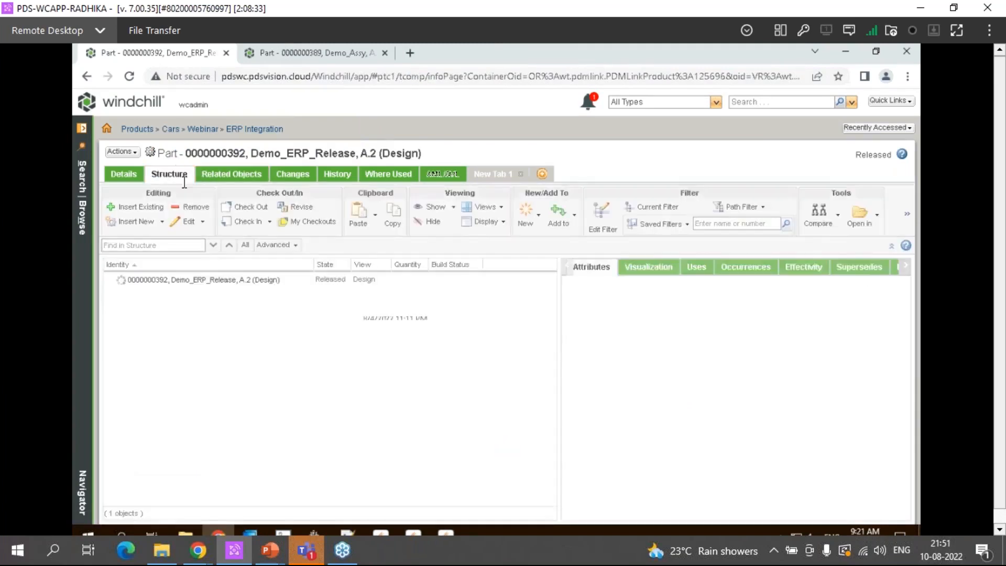
pyautogui.click(231, 174)
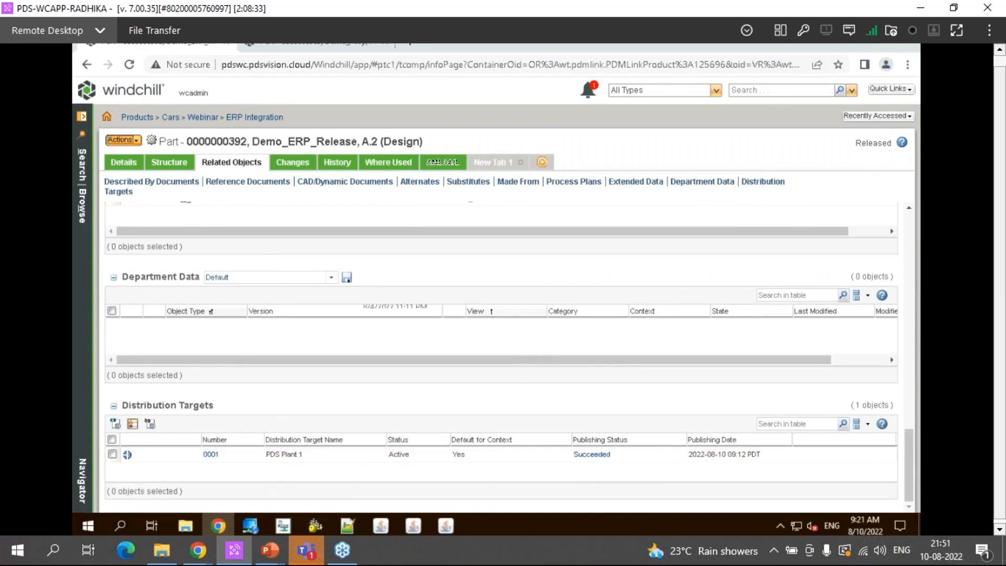
# Start Send To Distribution Target for the Demo_ERP_Release part and advance to the Preview step
pyautogui.click(122, 140)
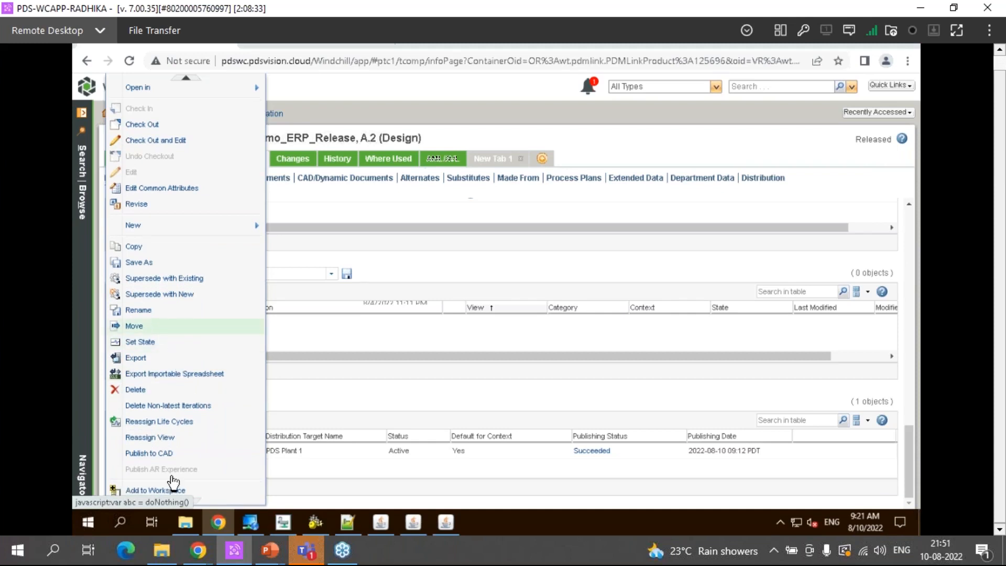
pyautogui.click(186, 501)
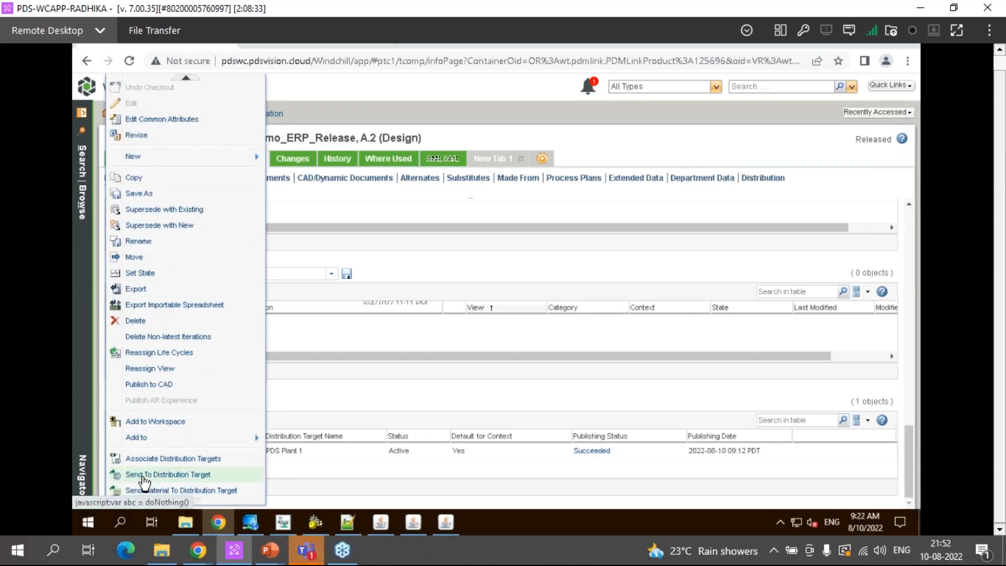
pyautogui.click(225, 478)
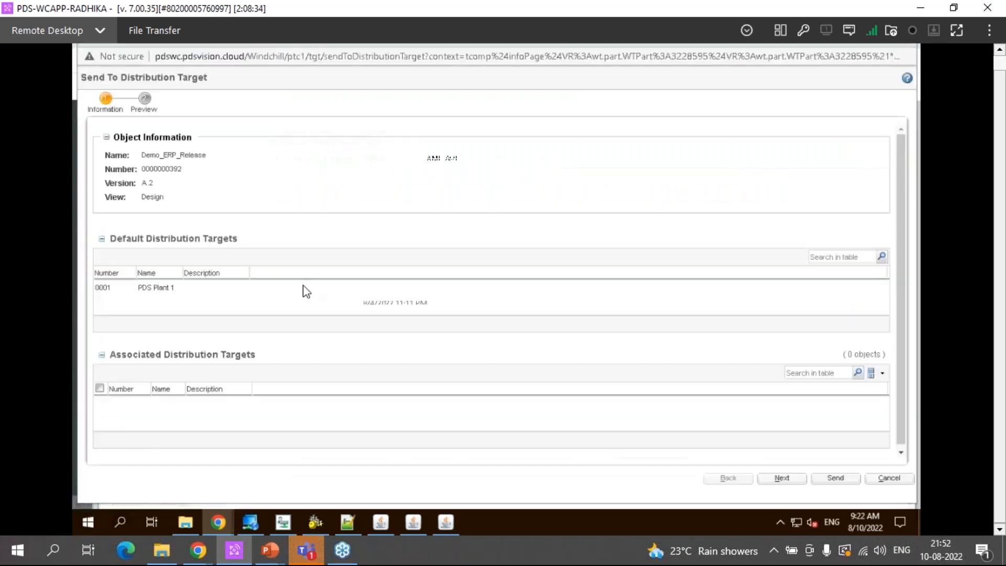
pyautogui.click(786, 481)
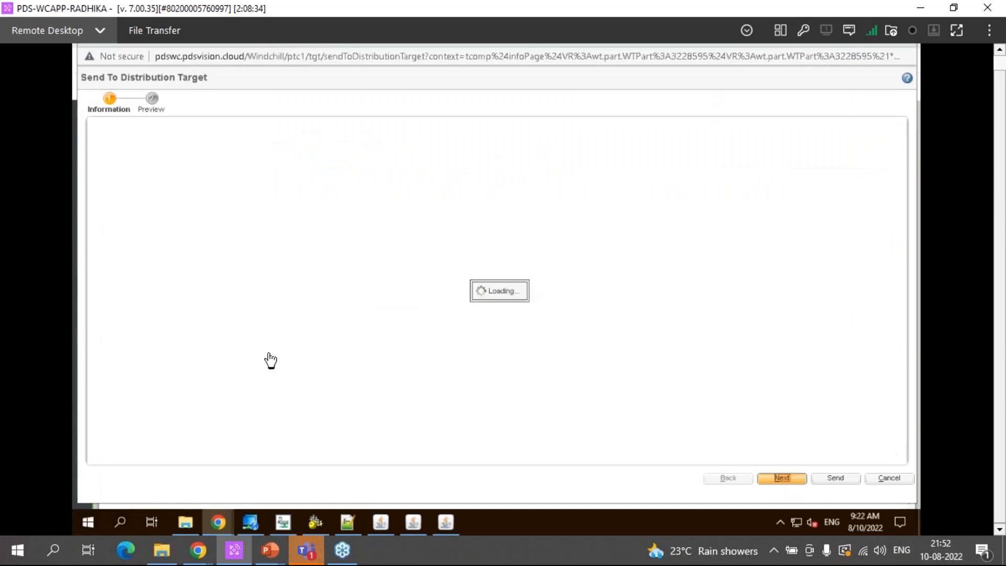
# Check the included objects in the send preview and close the Send To Distribution Target window
pyautogui.moveTo(103, 338)
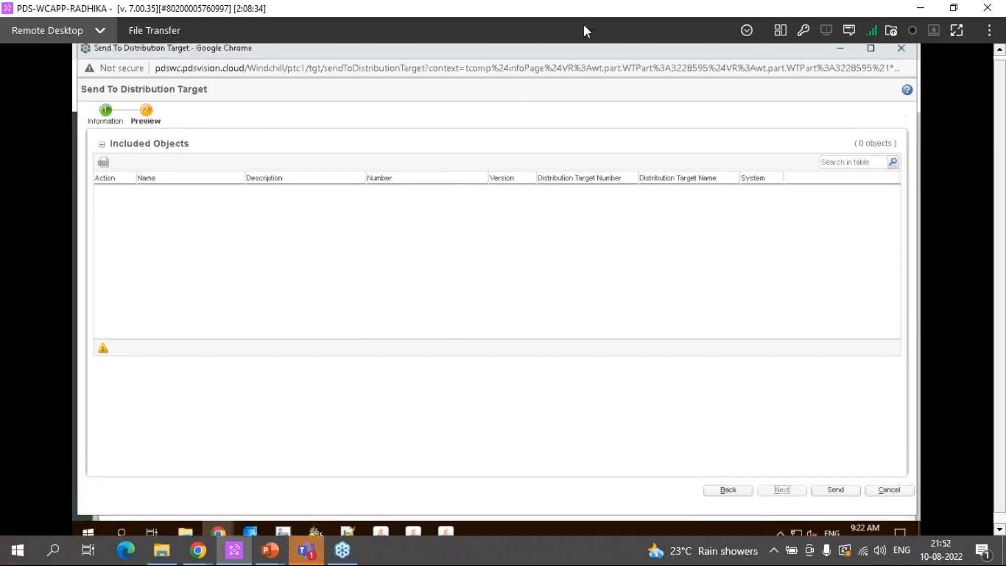
pyautogui.click(901, 55)
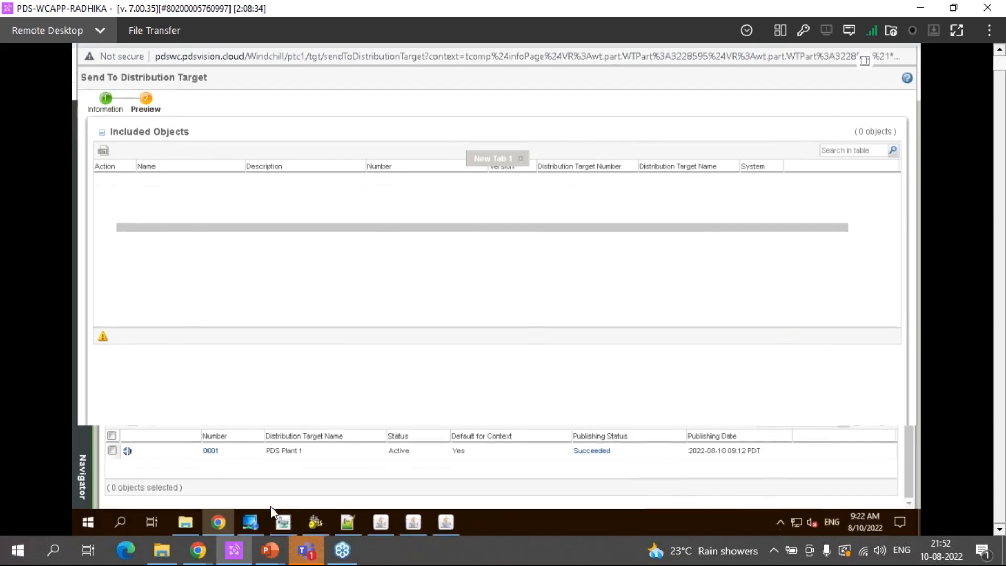
pyautogui.rightClick(223, 516)
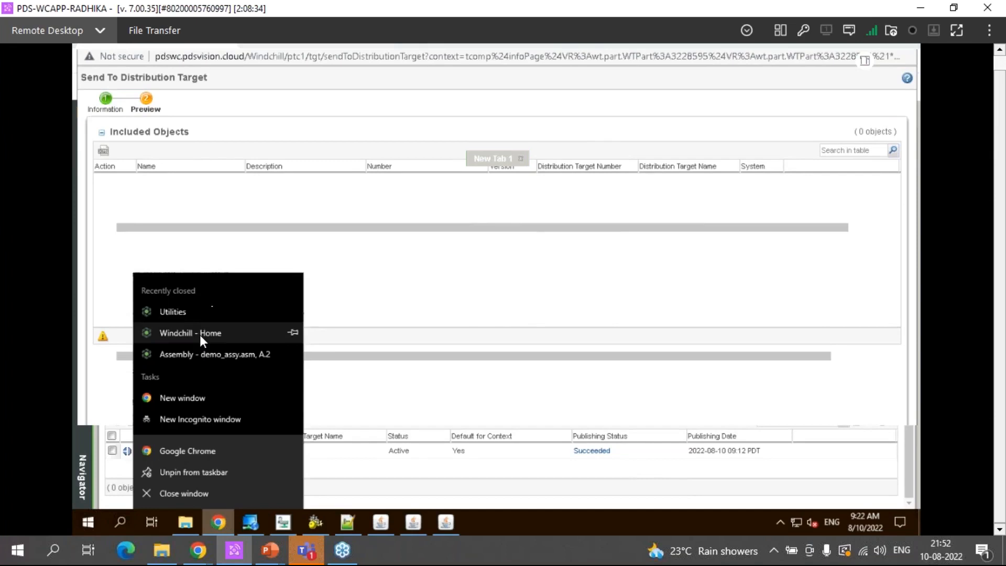
pyautogui.click(200, 333)
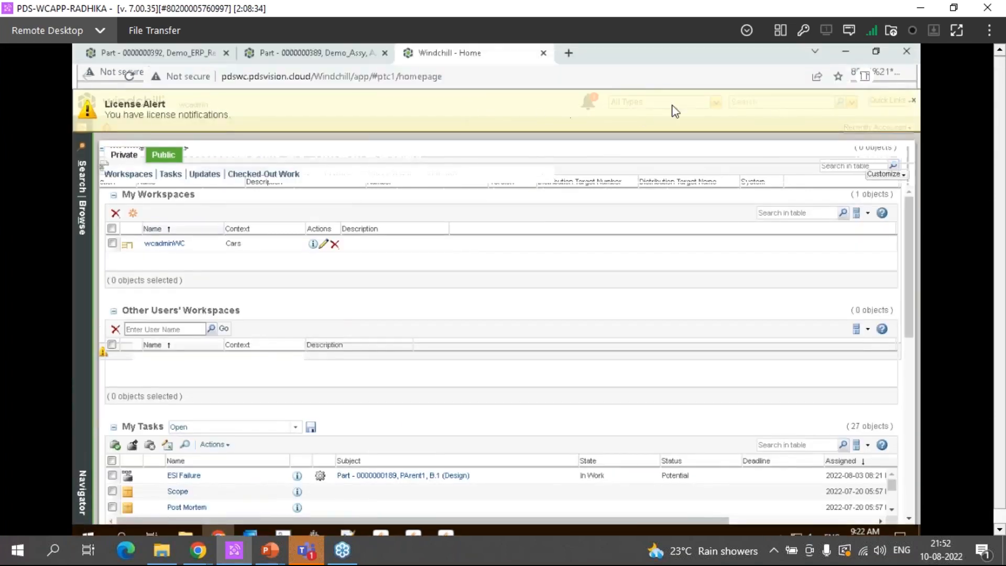
pyautogui.click(913, 101)
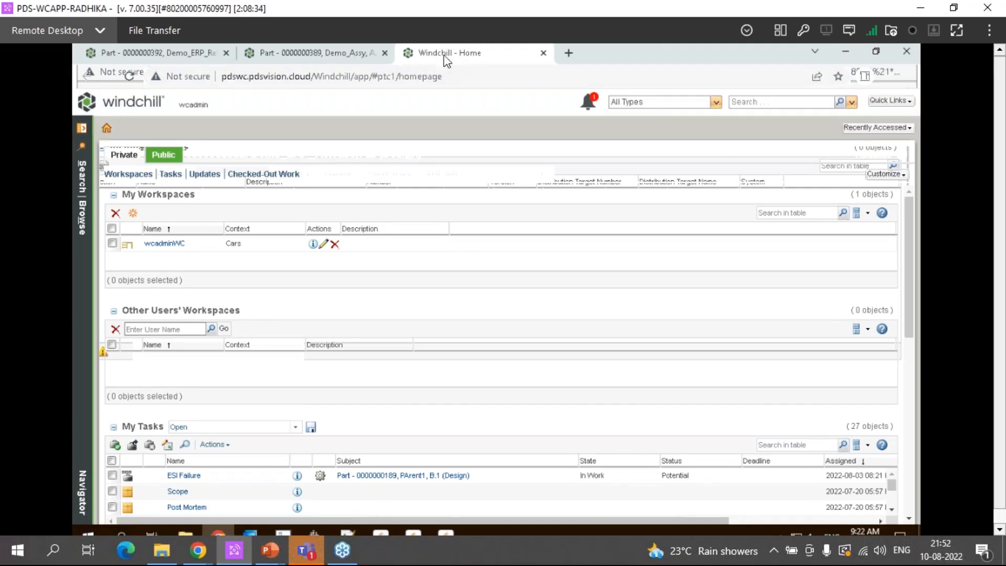
pyautogui.hotkey('ctrl', 'w')
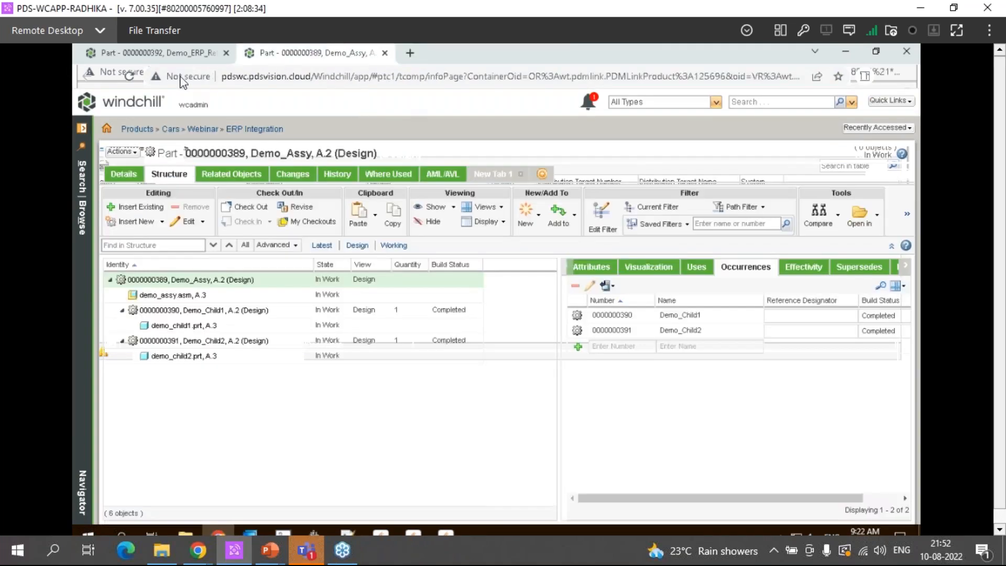
# Return to the Demo_ERP_Release part, refresh its page, and view its structure
pyautogui.click(179, 57)
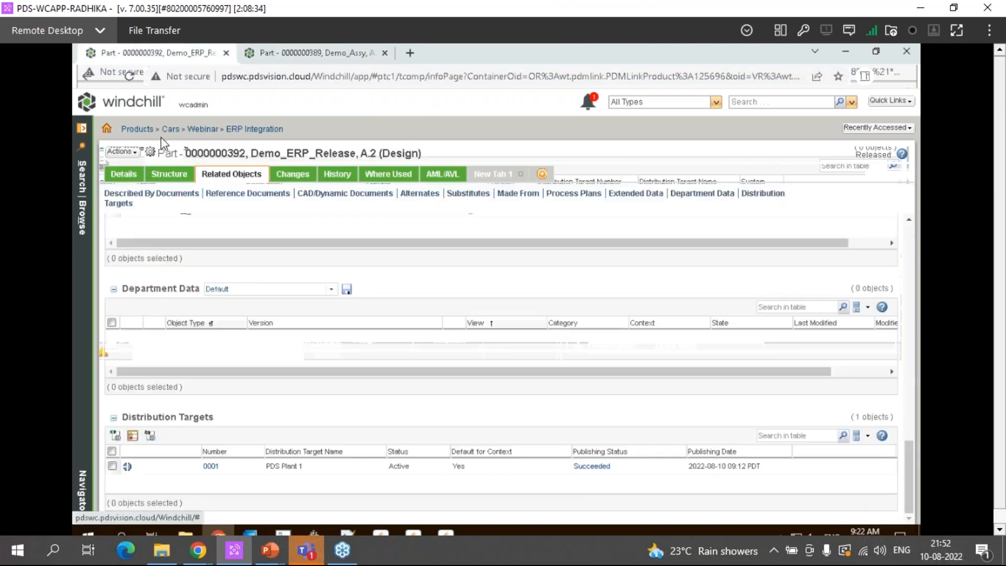
pyautogui.click(130, 76)
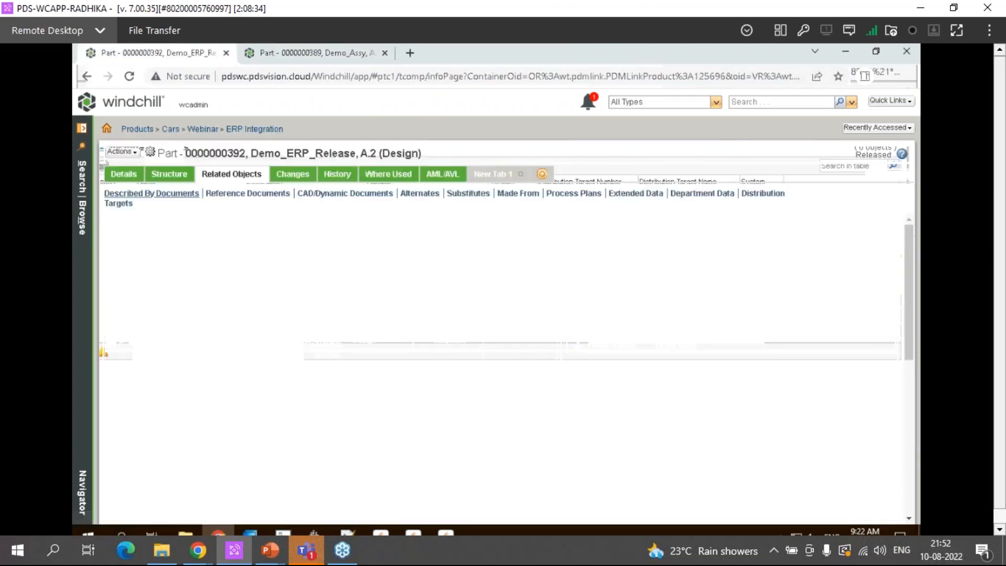
pyautogui.click(168, 173)
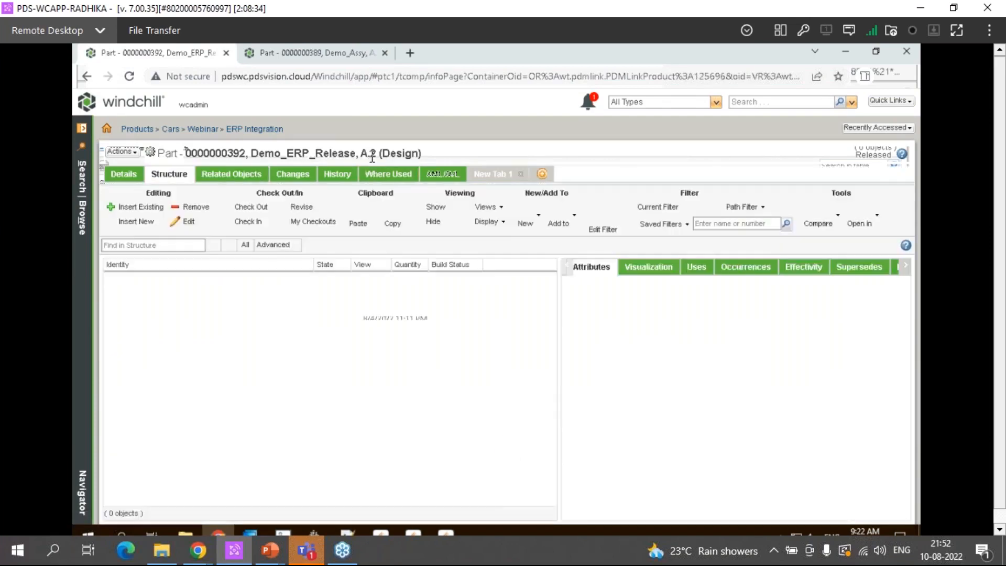
# Revise the Demo_ERP_Release part to revision B together with its associated document, Manual_Doc
pyautogui.click(121, 153)
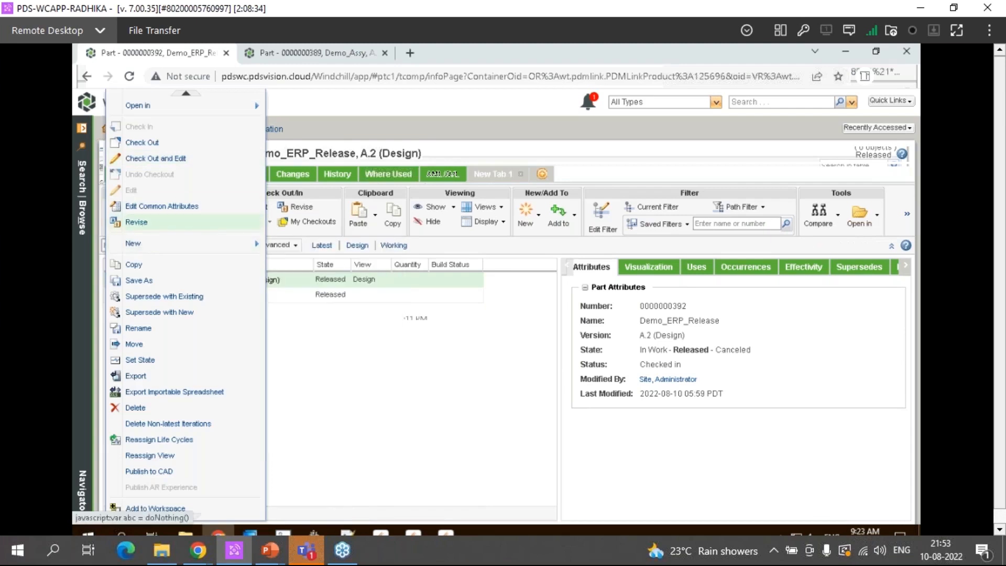
pyautogui.click(136, 221)
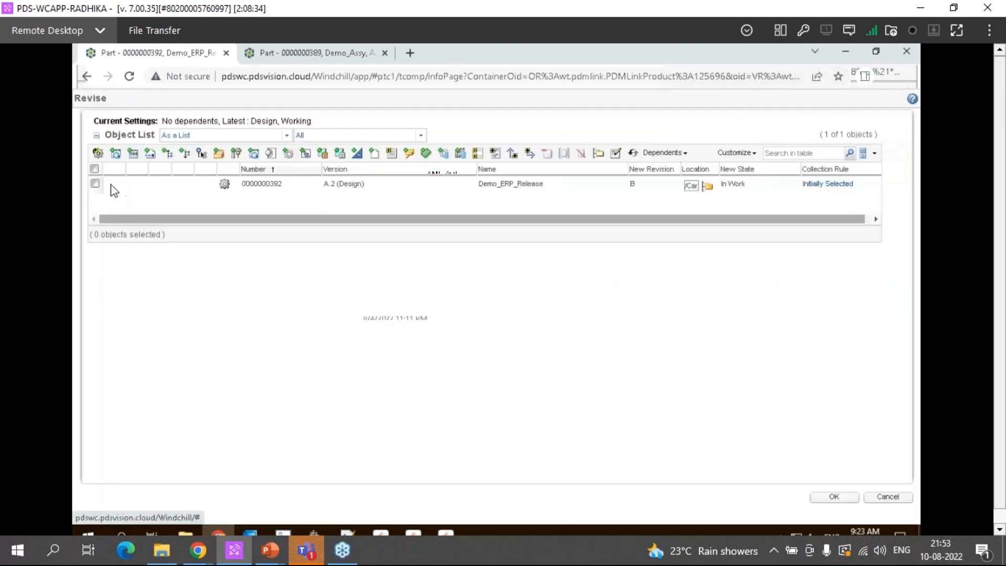
pyautogui.click(95, 183)
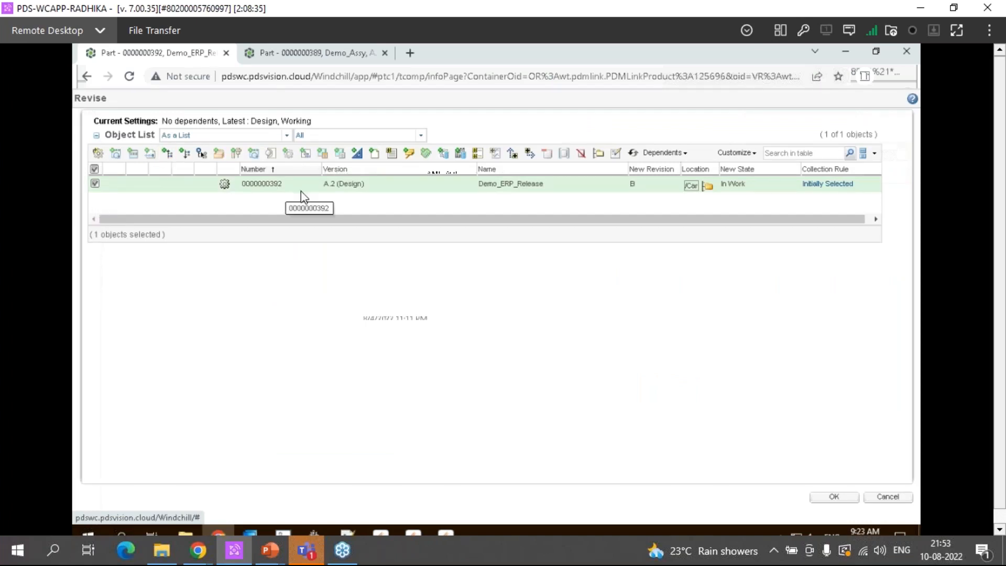
pyautogui.click(375, 156)
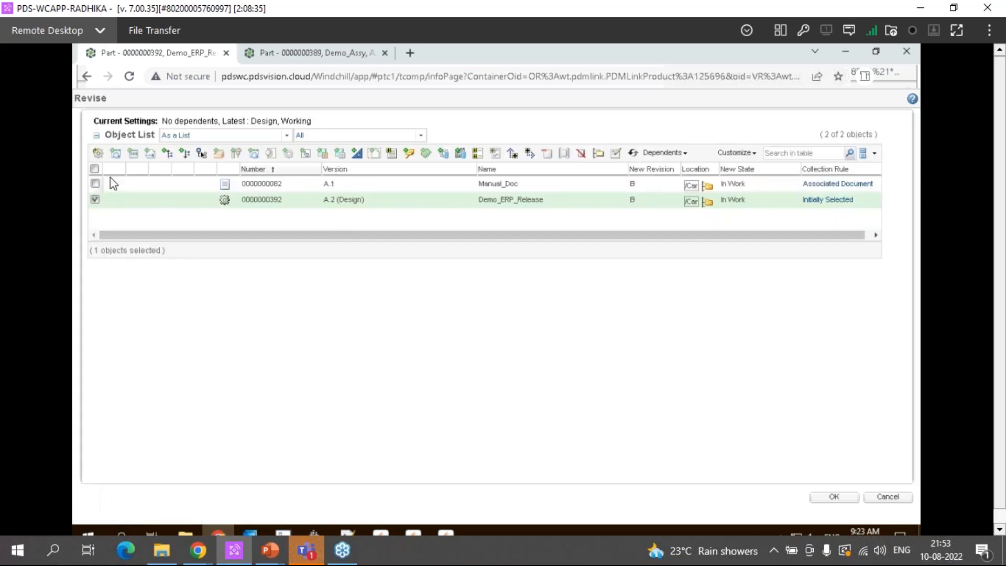
pyautogui.click(114, 183)
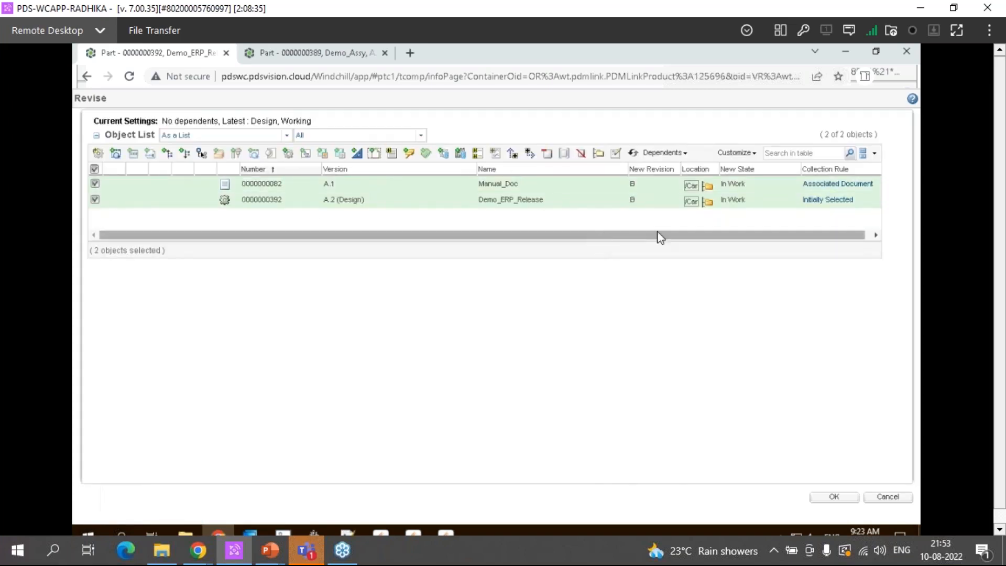
pyautogui.moveTo(658, 233); pyautogui.dragTo(799, 281)
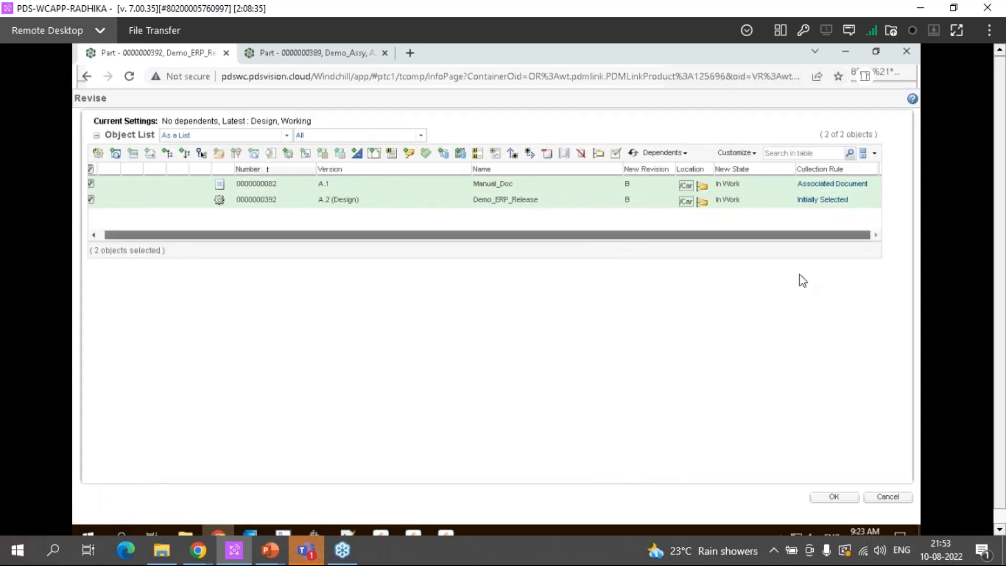
pyautogui.click(832, 498)
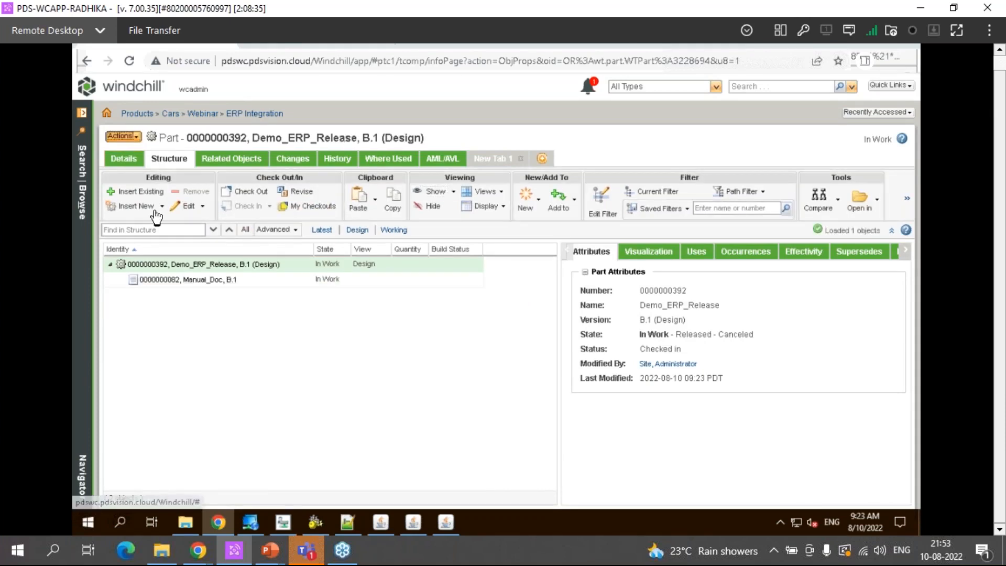
# Start Send To Distribution Target for version B.1 of Demo_ERP_Release and advance to the Preview step
pyautogui.click(121, 136)
pyautogui.click(188, 501)
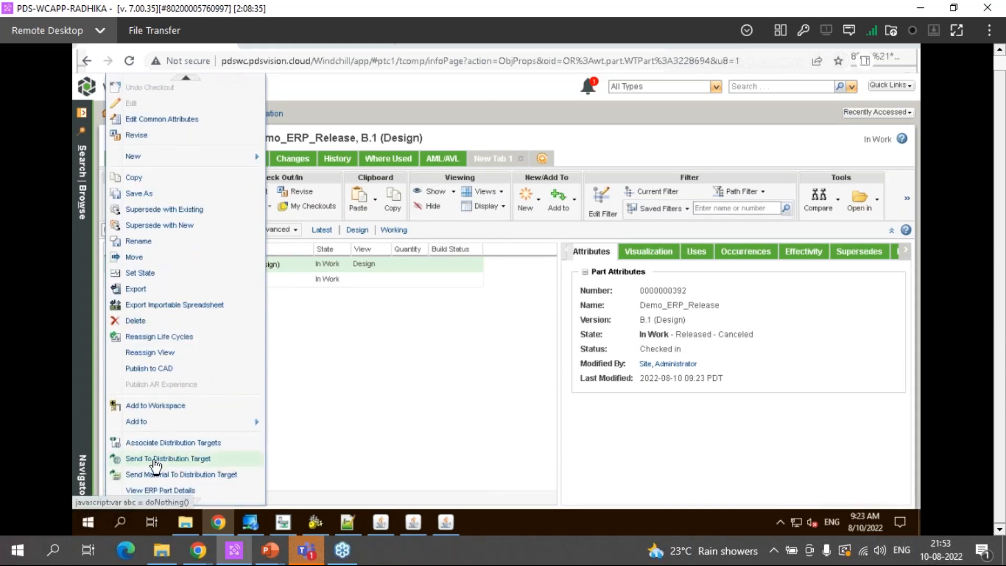
pyautogui.click(155, 458)
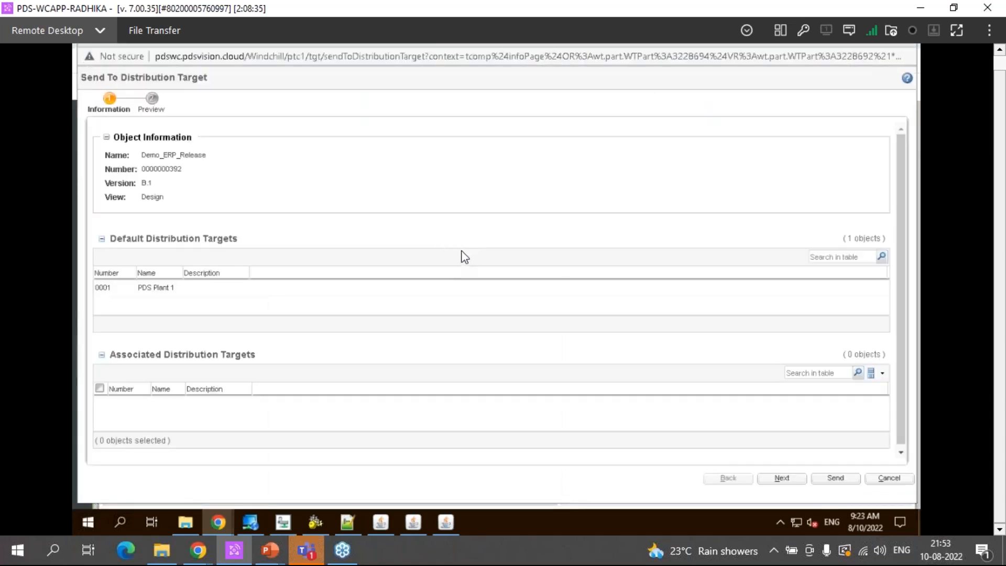
pyautogui.click(782, 478)
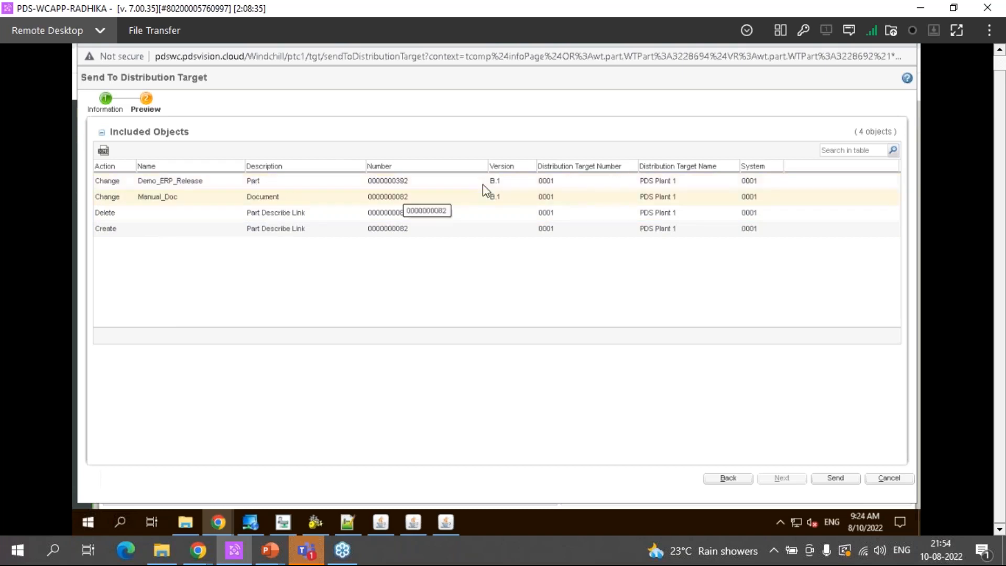
# Examine the preview's action for the part, the Manual_Doc document, and each Part Describe Link
pyautogui.click(497, 184)
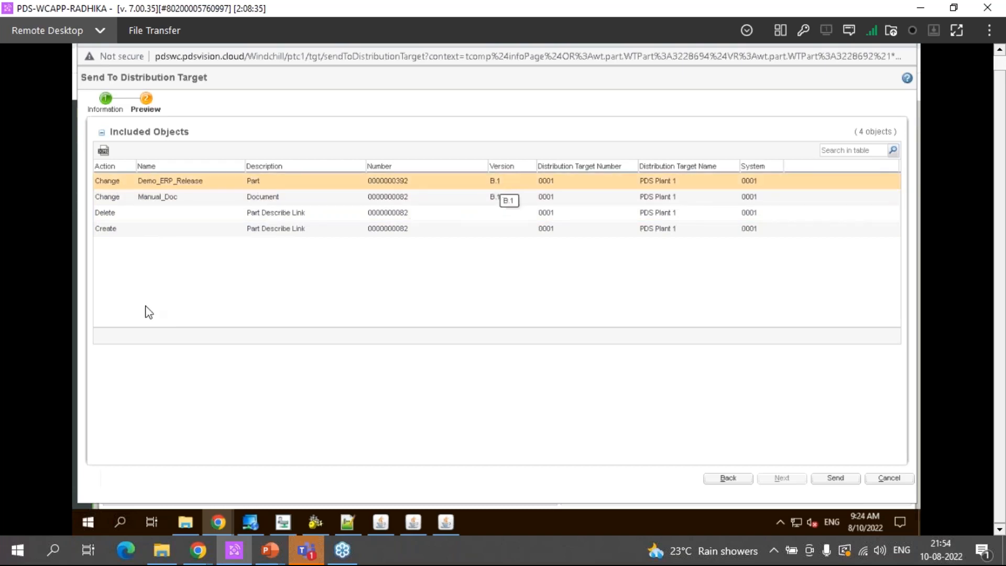
pyautogui.click(106, 198)
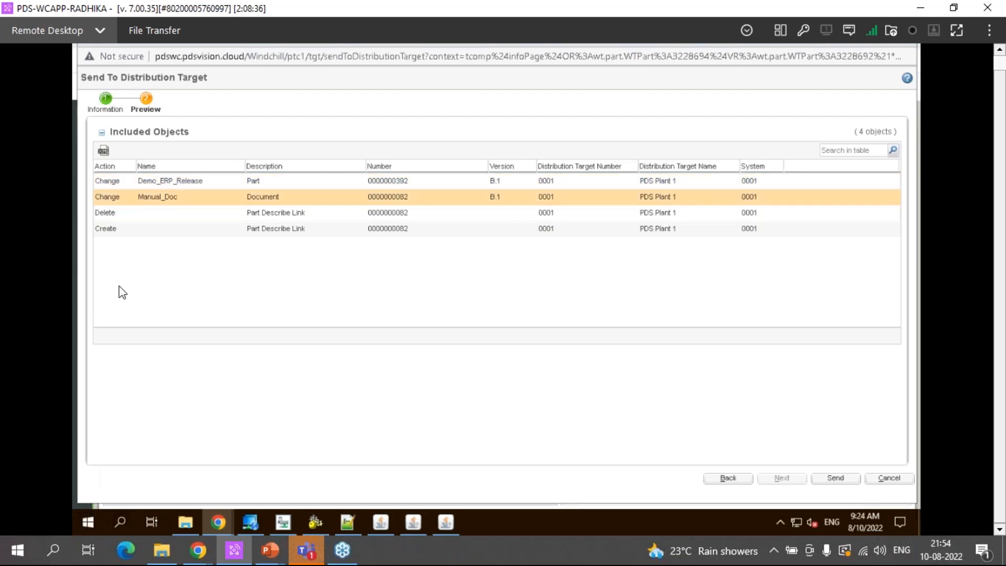
pyautogui.click(115, 215)
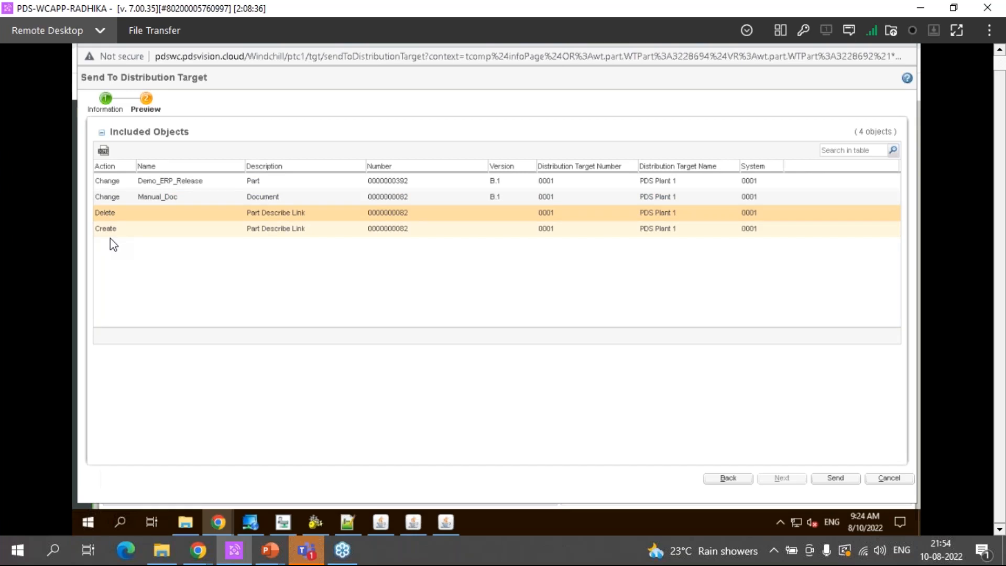
pyautogui.click(112, 229)
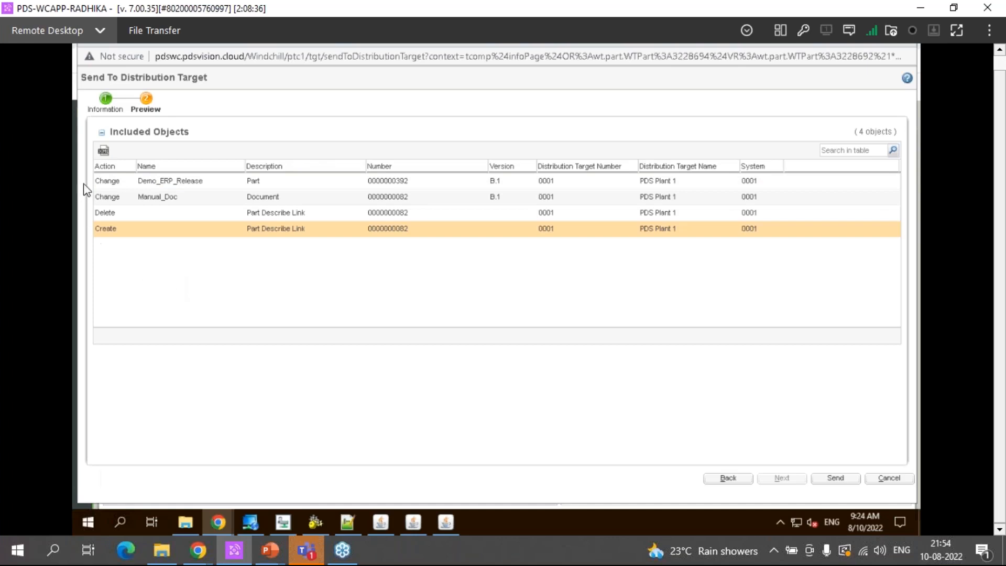
# Open the preview's raw XML data for PDS Plant 1 and examine the part version, ChangedParts, ChangedDocuments, and document link entries
pyautogui.click(103, 153)
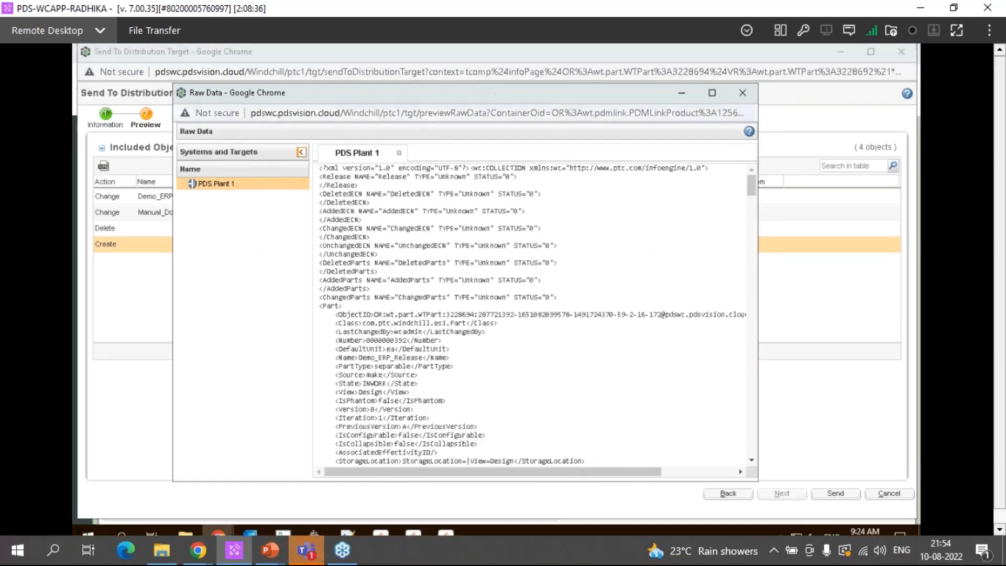
pyautogui.doubleClick(500, 103)
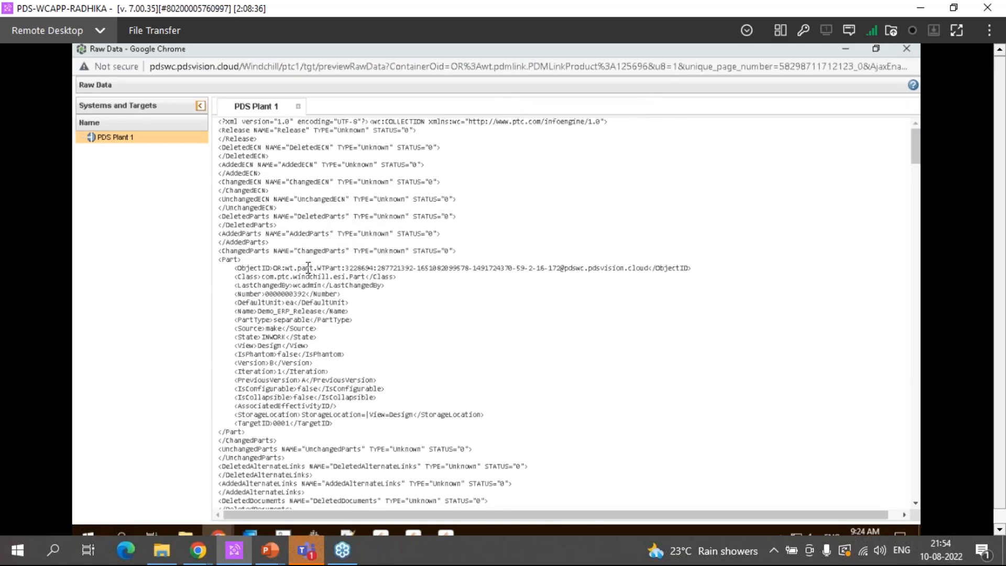
pyautogui.moveTo(270, 363); pyautogui.dragTo(292, 363)
pyautogui.click(278, 369)
pyautogui.moveTo(313, 362); pyautogui.dragTo(233, 362)
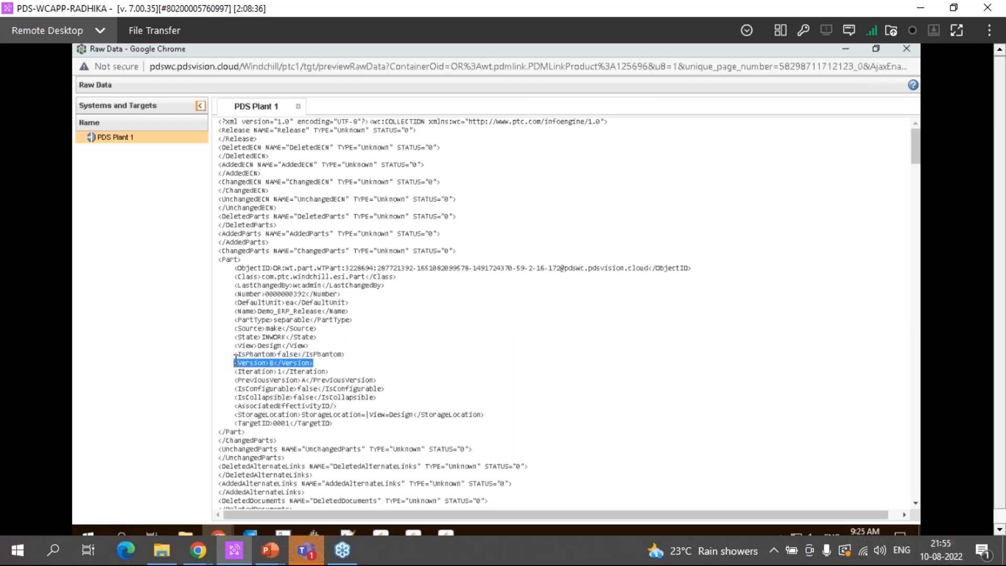
pyautogui.doubleClick(241, 251)
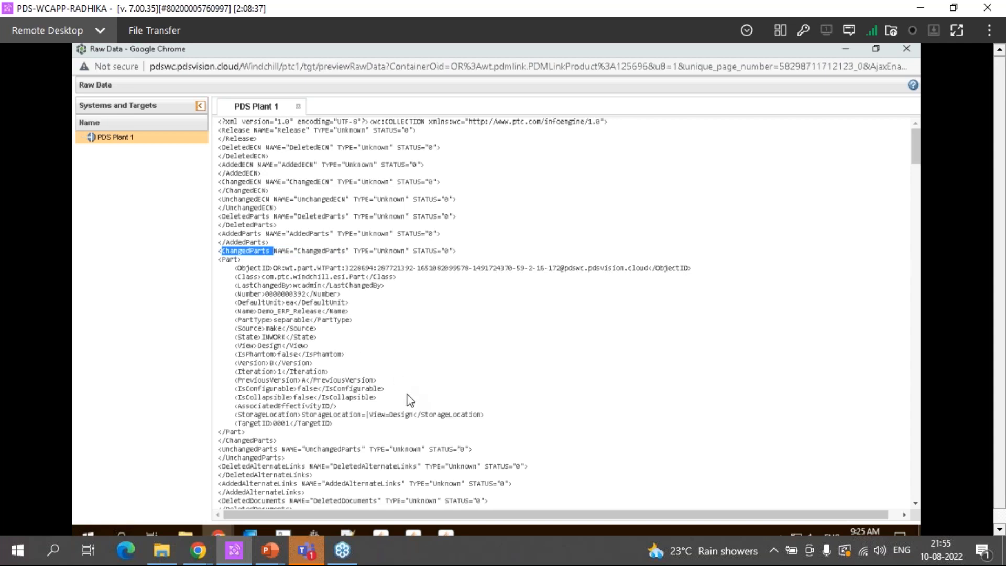
pyautogui.scroll(-10, 410, 401)
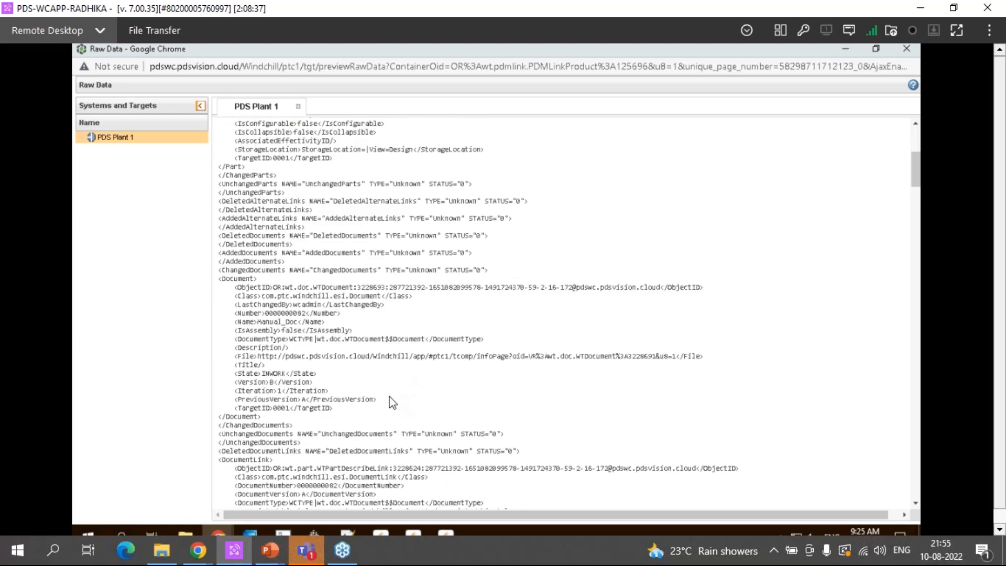
pyautogui.scroll(-4, 392, 403)
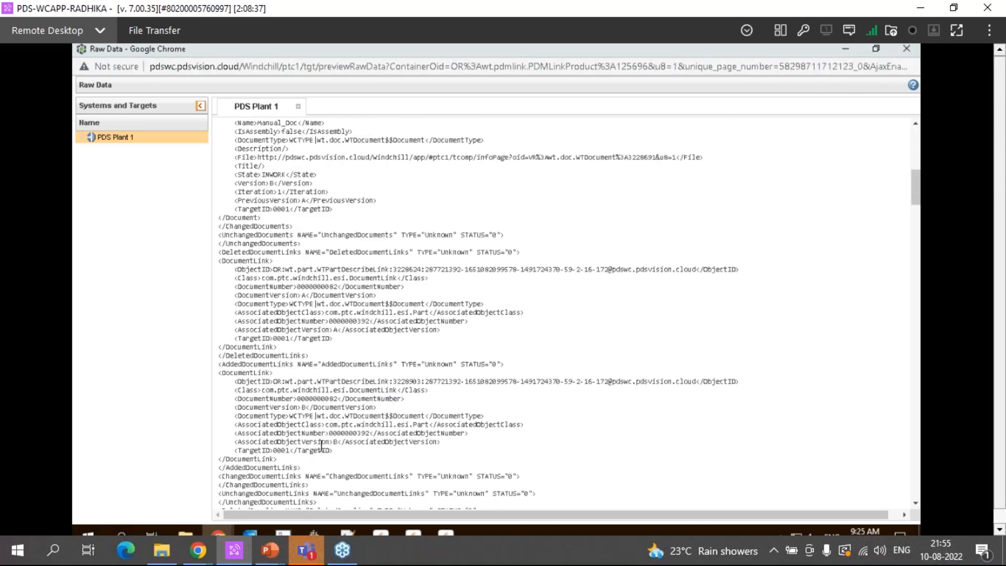
# Close the Raw Data window and cancel the Send To Distribution Target operation
pyautogui.moveTo(216, 523)
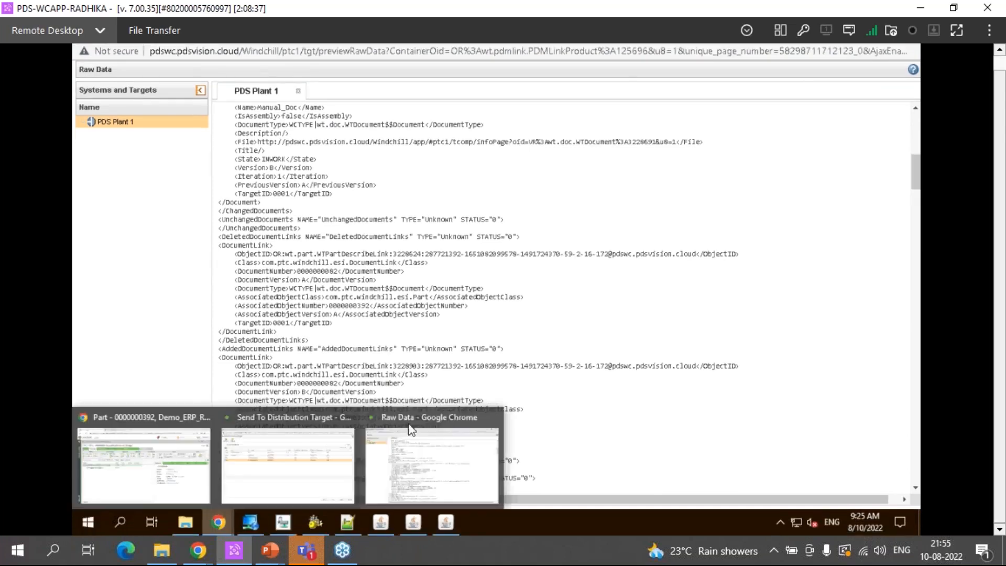
pyautogui.click(493, 418)
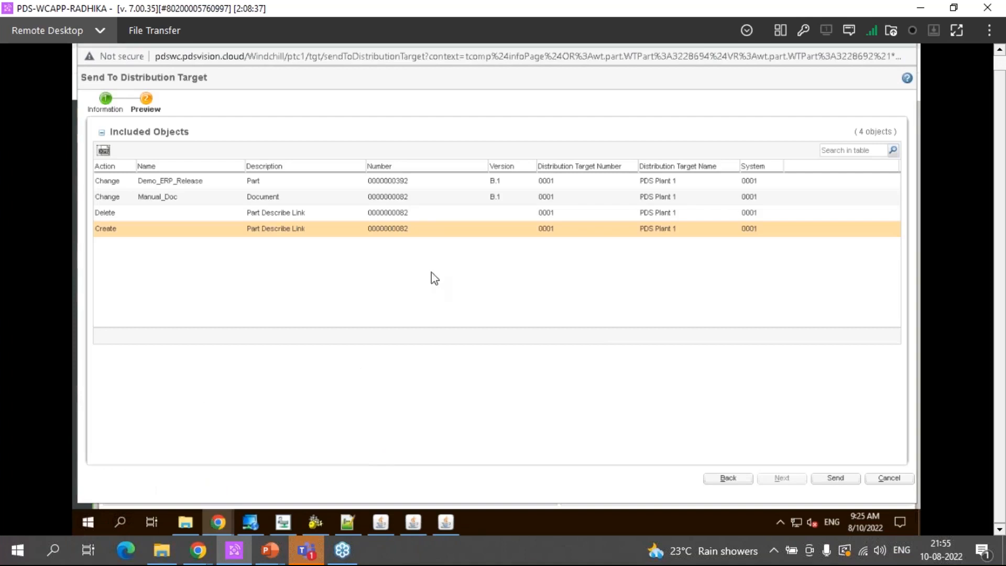
pyautogui.click(889, 477)
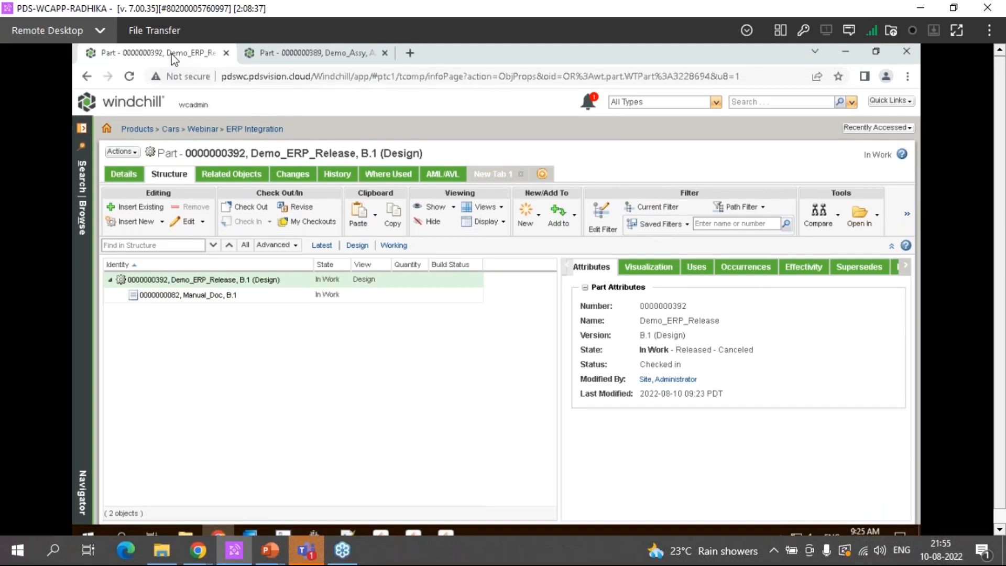
# Close the Demo_ERP_Release page and show the CAD documents associated with Demo_Assy, Demo_Child1, and Demo_Child2 in the refreshed assembly structure
pyautogui.hotkey('ctrl', 'w')
pyautogui.click(129, 78)
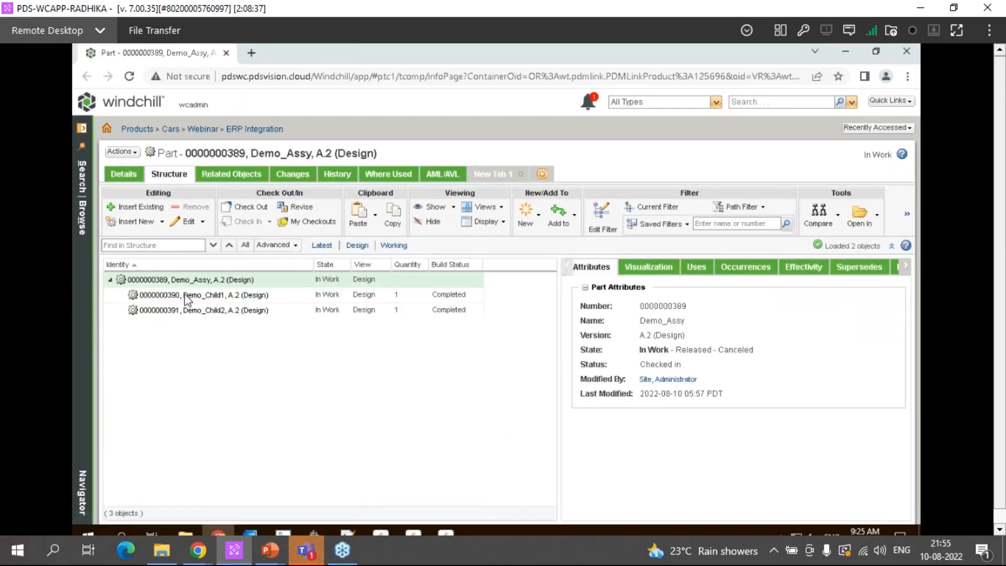
pyautogui.keyDown('ctrl'); pyautogui.click(181, 298); pyautogui.keyUp('ctrl')
pyautogui.keyDown('ctrl'); pyautogui.click(173, 308); pyautogui.keyUp('ctrl')
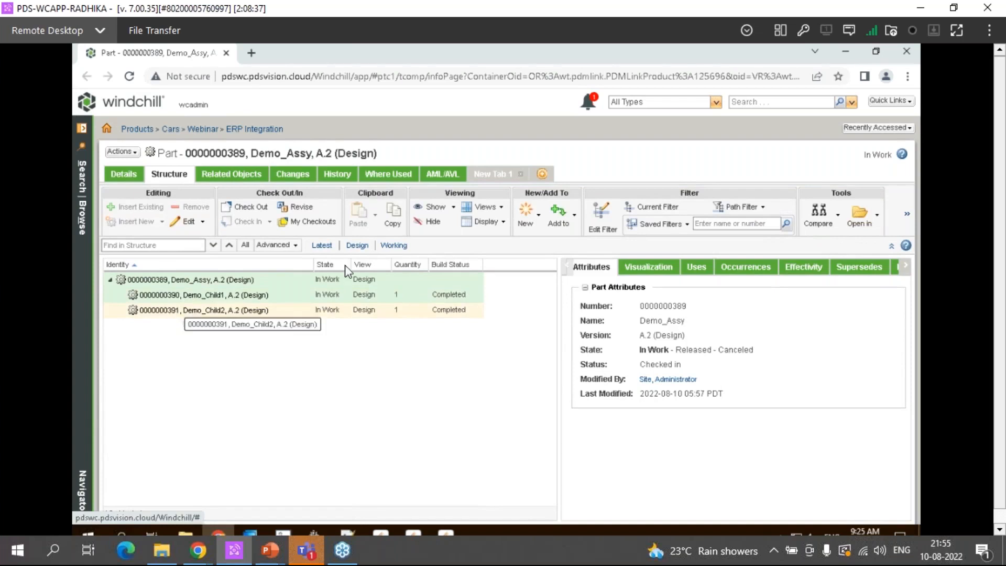
pyautogui.click(431, 207)
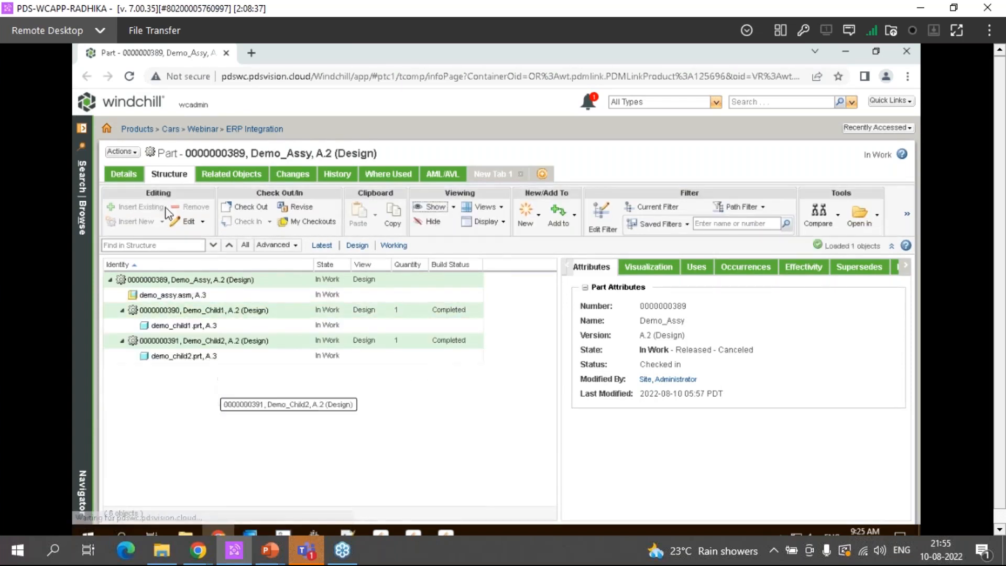
# Start a new change notice for Demo_Assy, copy the assembly's part number from its information page, and return to the change notice
pyautogui.click(123, 151)
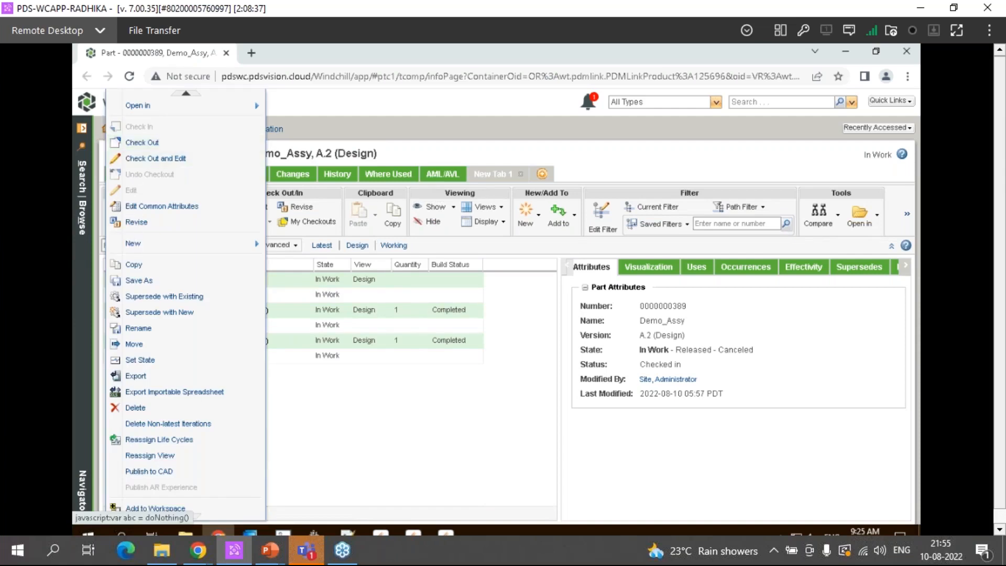
pyautogui.moveTo(137, 243)
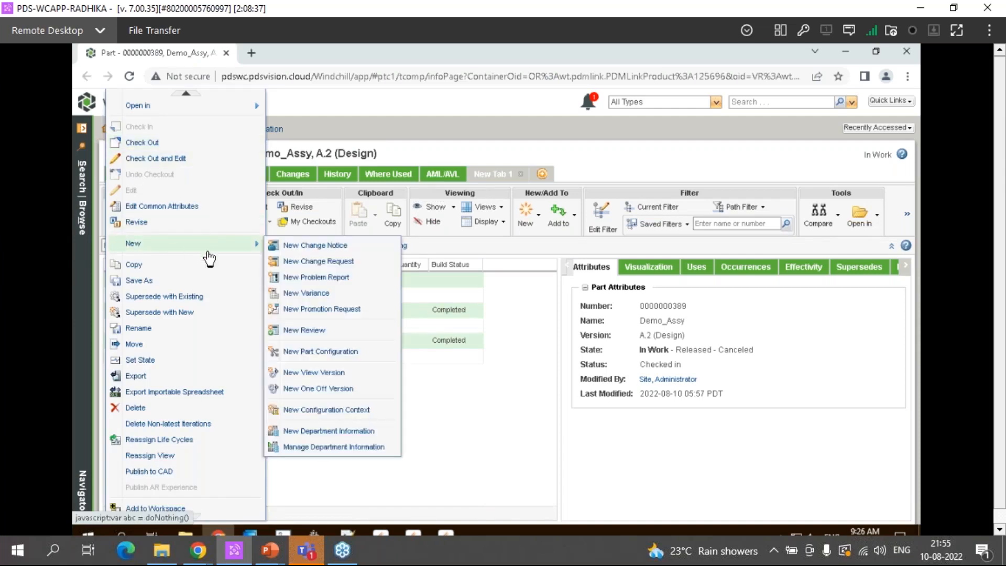
pyautogui.click(307, 246)
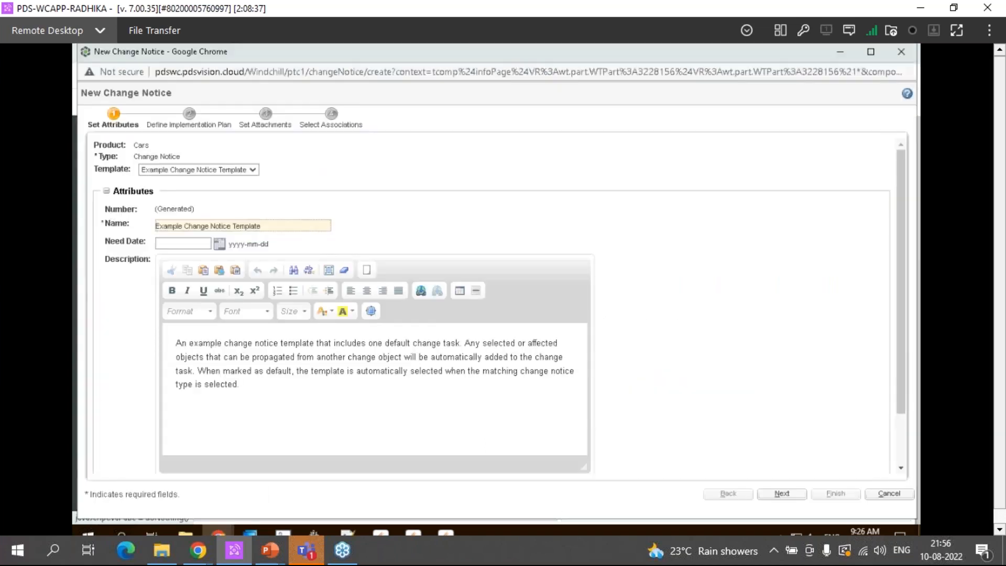
pyautogui.click(901, 52)
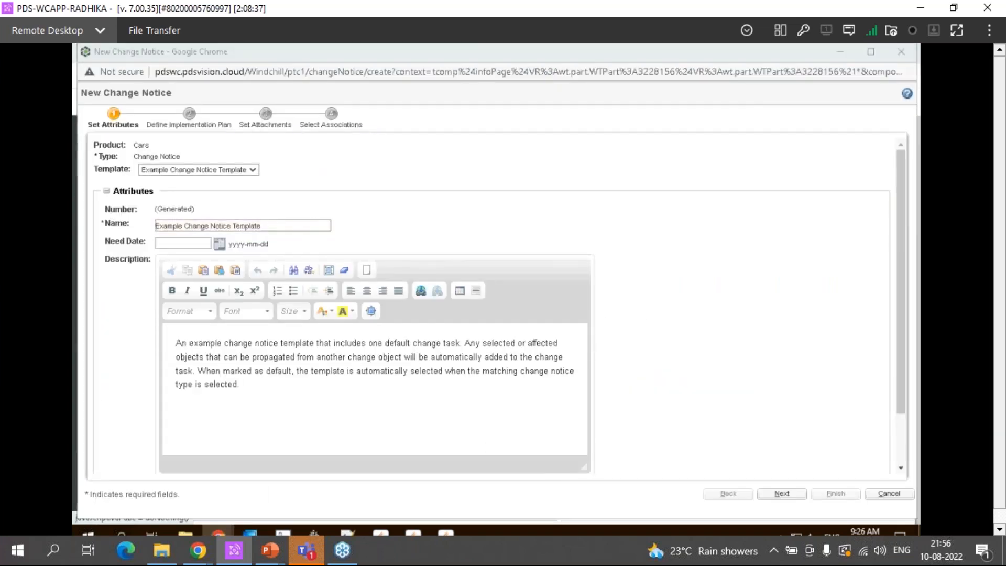
pyautogui.doubleClick(205, 156)
pyautogui.hotkey('ctrl', 'c')
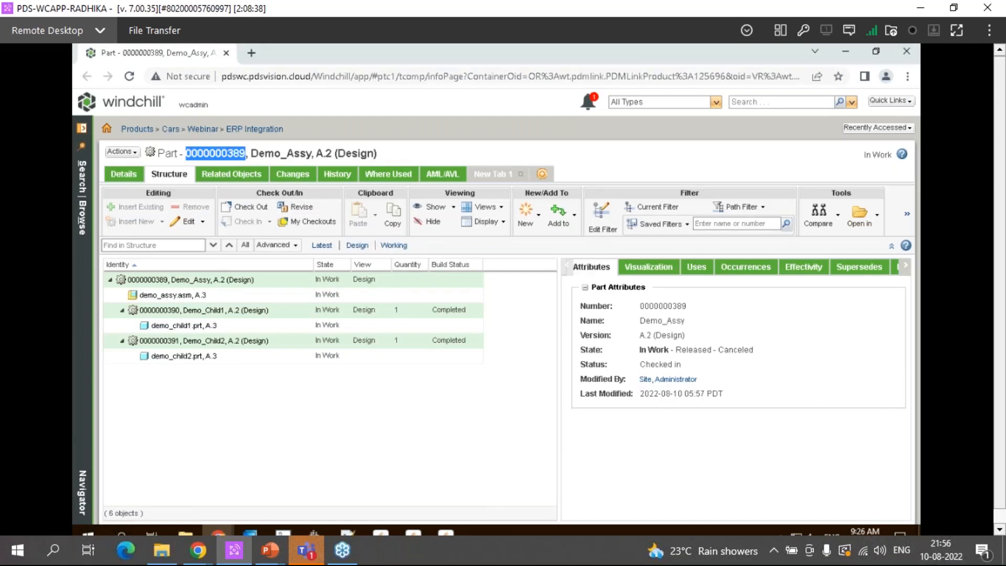
pyautogui.hotkey('alt', 'Tab')
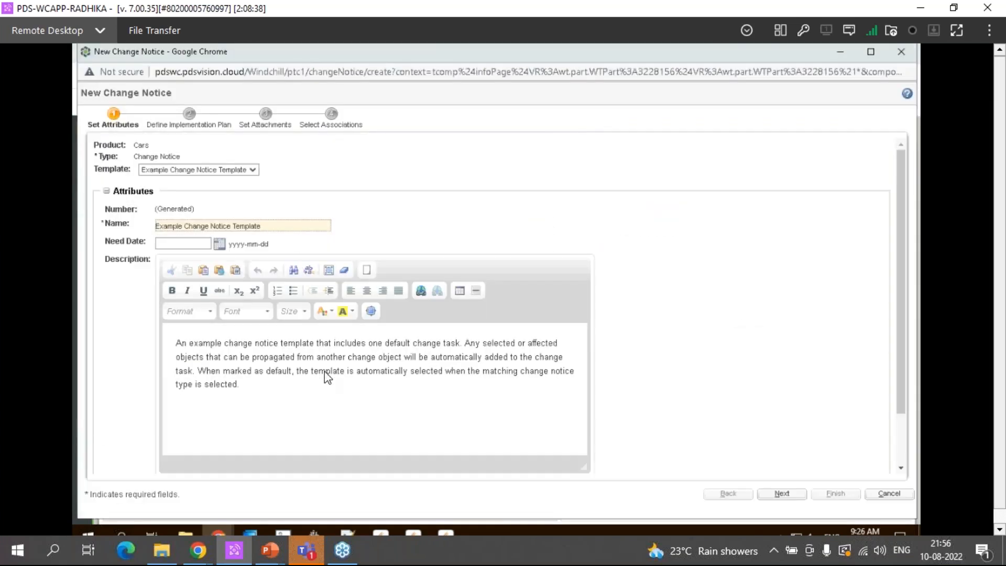
# Name the new change notice Demo Webinar
pyautogui.click(781, 492)
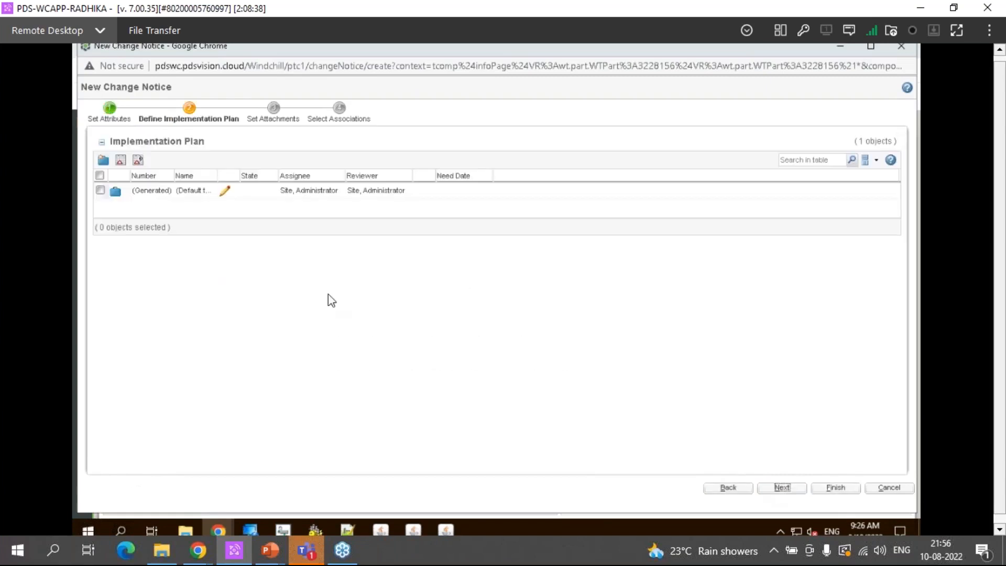
pyautogui.click(738, 488)
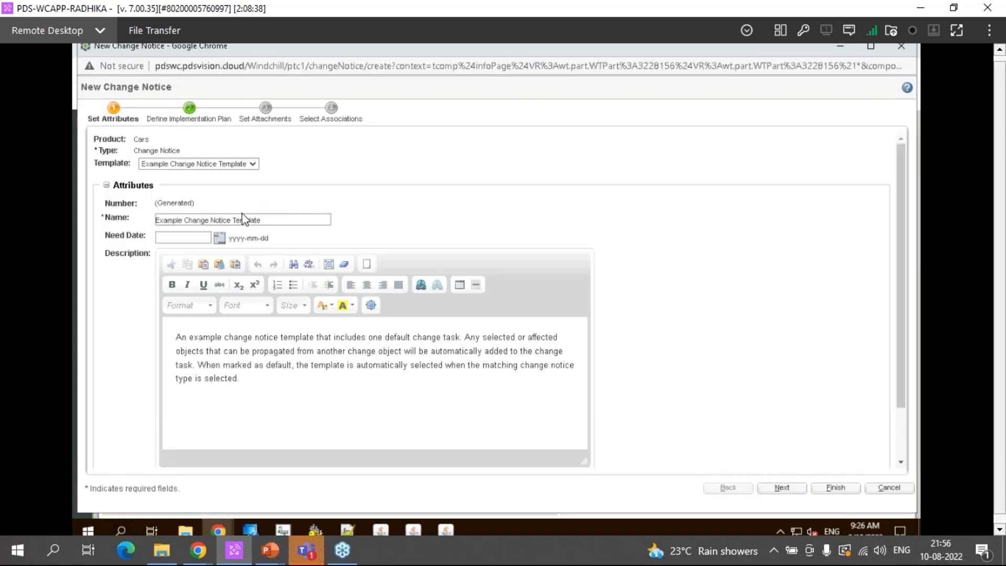
pyautogui.tripleClick(178, 220)
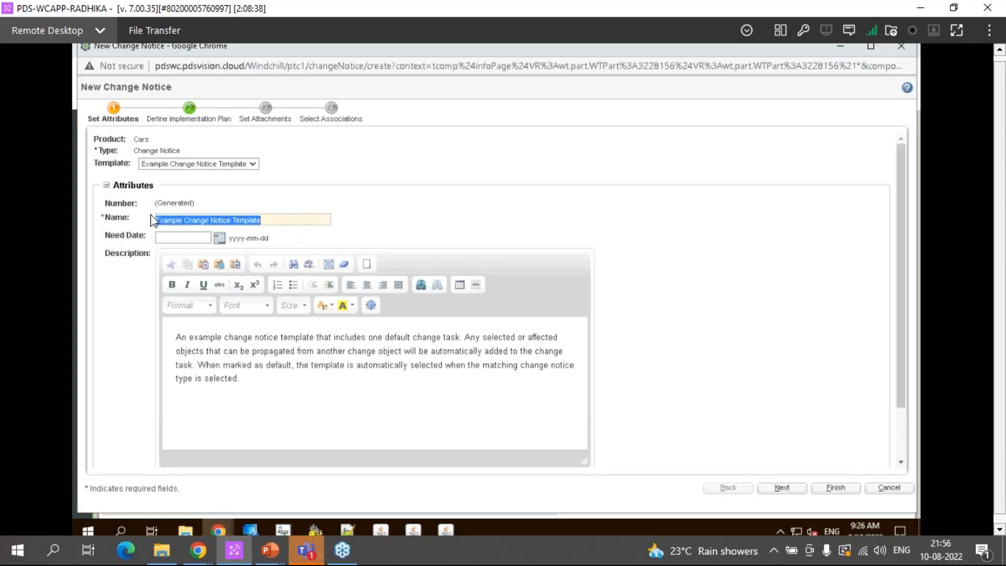
pyautogui.write('Test')
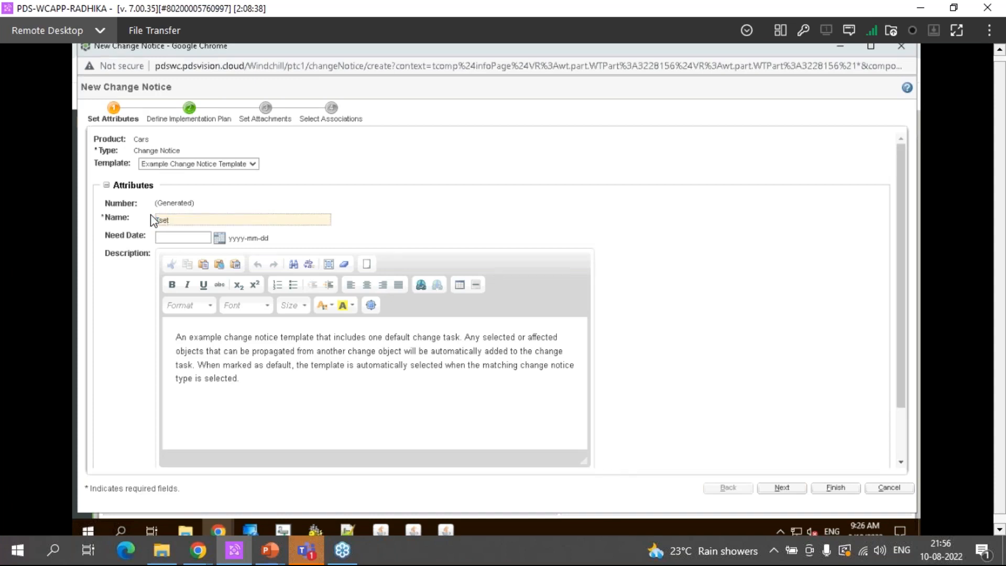
pyautogui.press('BackSpace')
pyautogui.press('BackSpace')
pyautogui.press('BackSpace')
pyautogui.press('BackSpace')
pyautogui.write('Demo Weinarbinar')
# Edit the default change task in the implementation plan and remove Demo_Assy from its affected objects
pyautogui.click(780, 481)
pyautogui.click(226, 181)
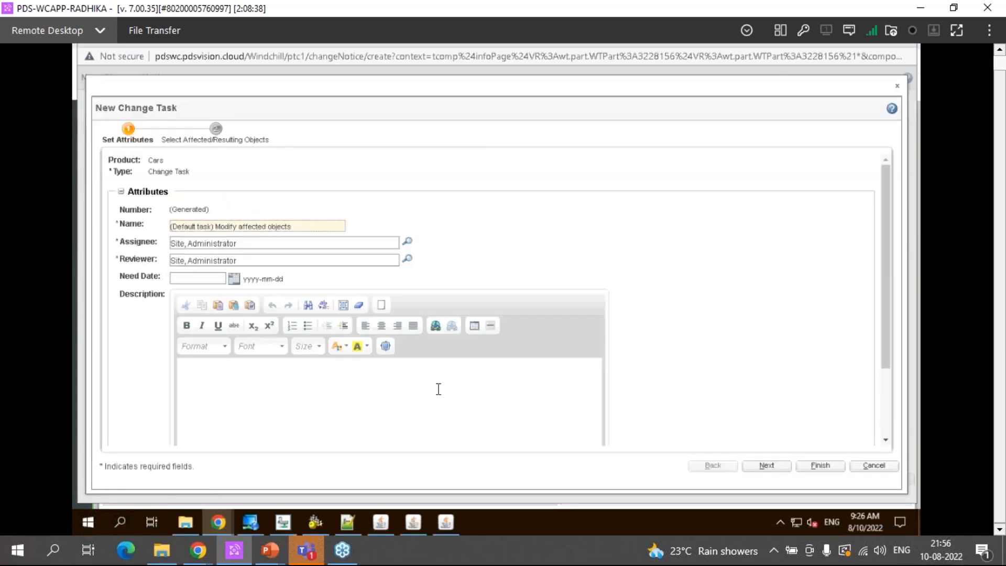
pyautogui.click(766, 465)
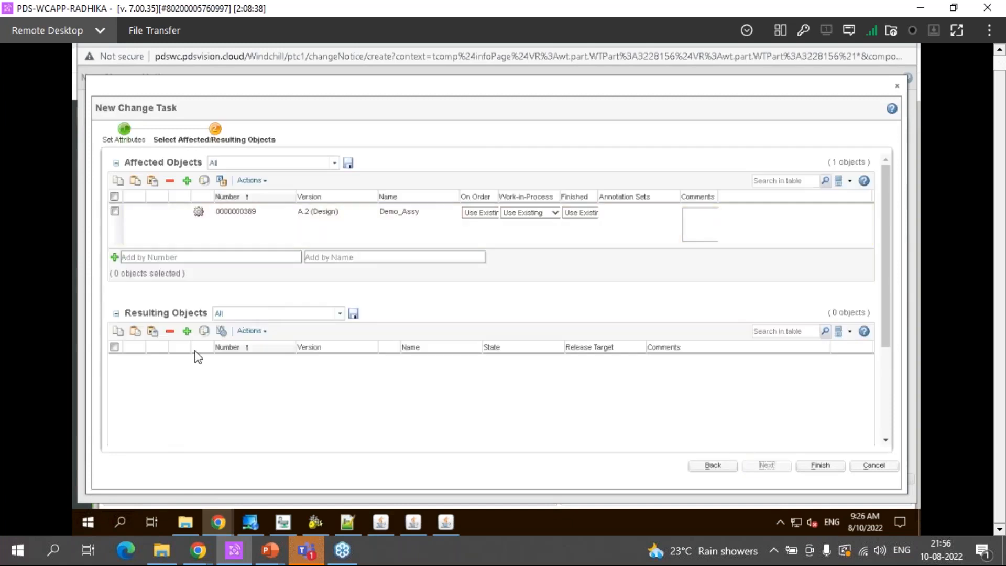
pyautogui.click(114, 195)
pyautogui.click(169, 180)
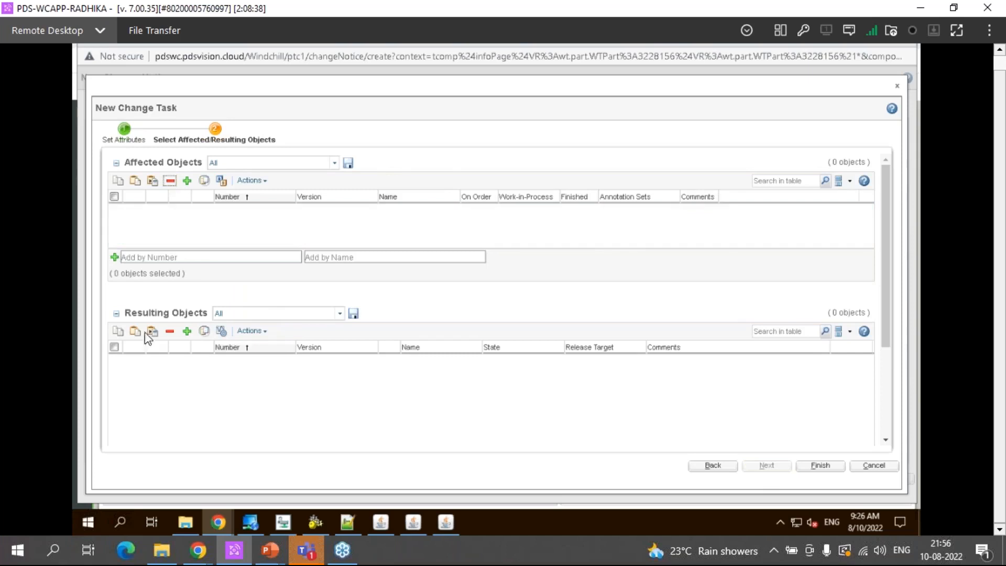
pyautogui.scroll(-3, 235, 394)
pyautogui.click(192, 415)
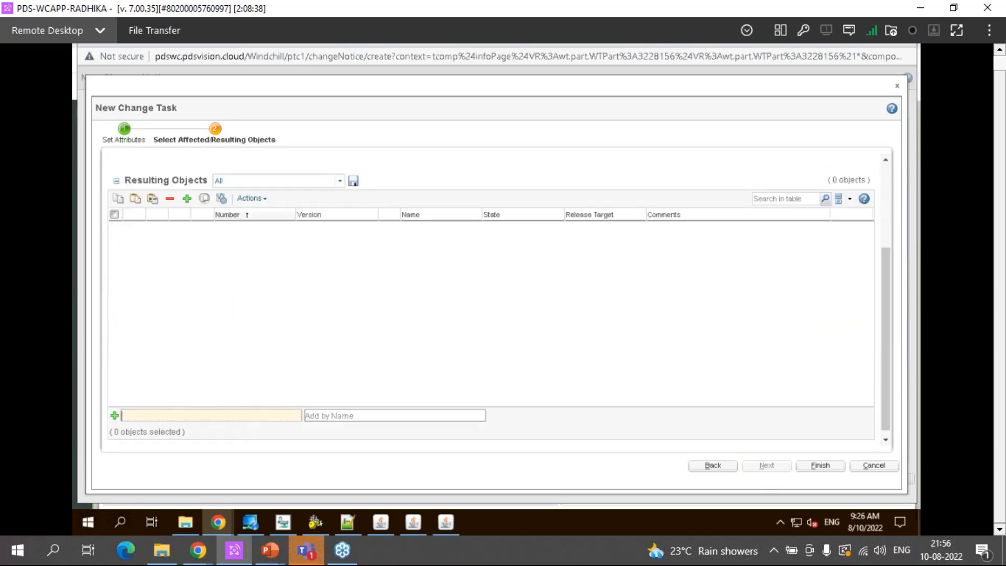
pyautogui.hotkey('ctrl', 'v')
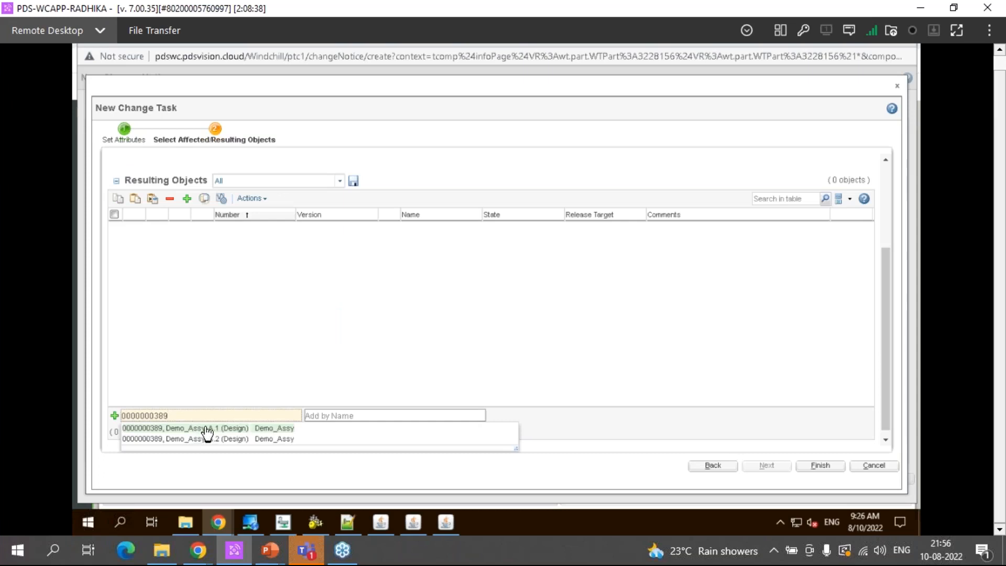
pyautogui.click(235, 438)
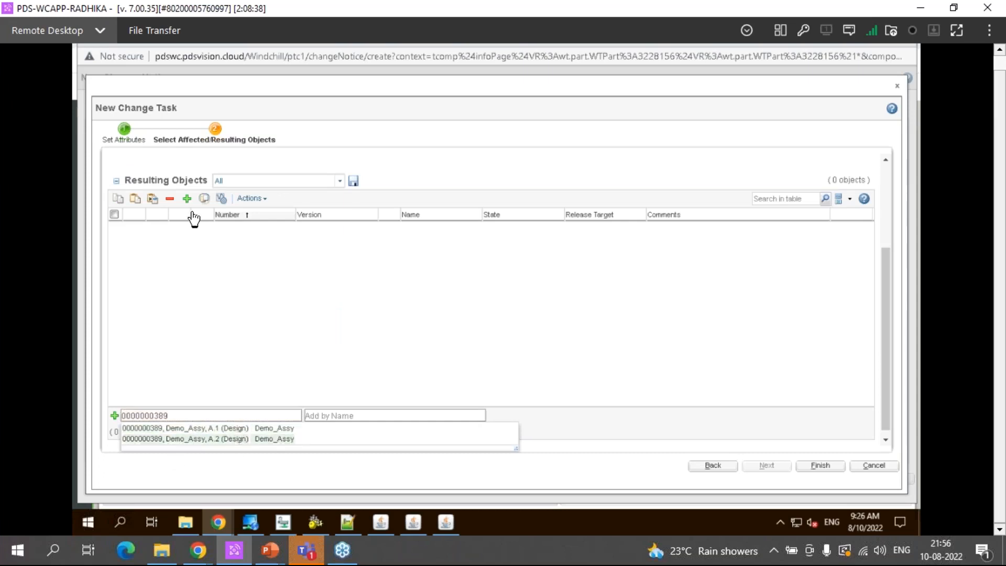
# Collect Demo_Assy's child parts and all their related CAD documents into the change task's resulting objects
pyautogui.click(114, 308)
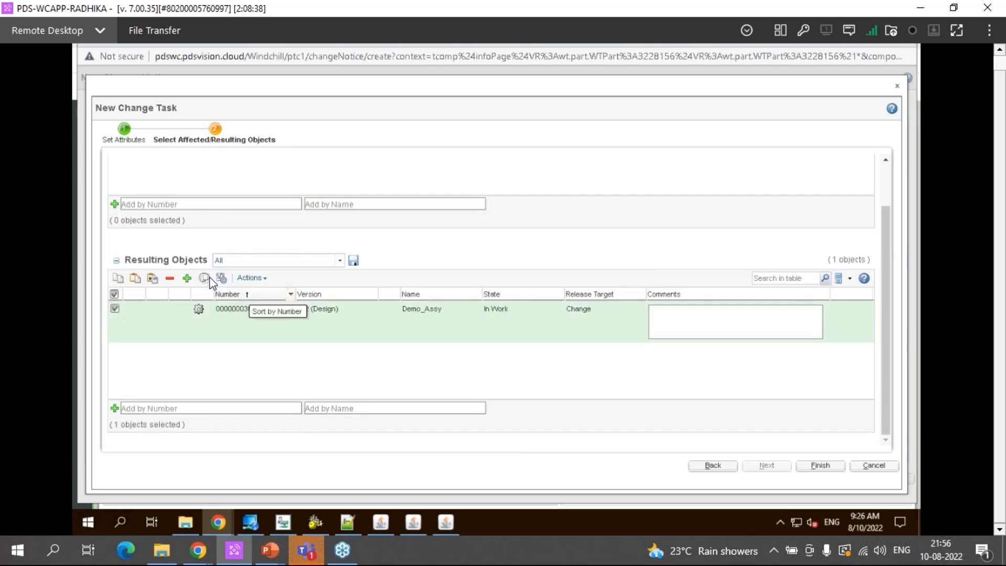
pyautogui.click(204, 279)
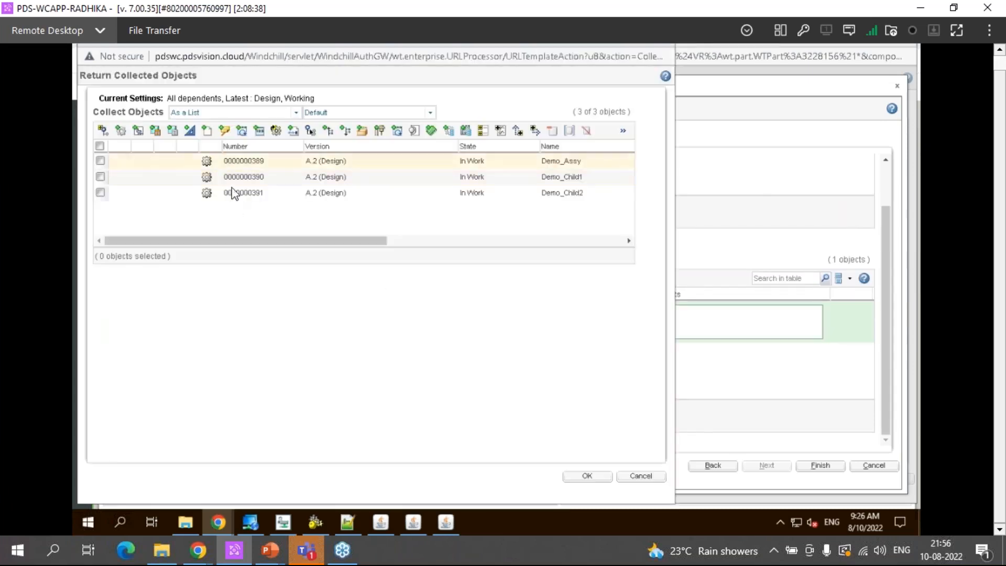
pyautogui.click(207, 130)
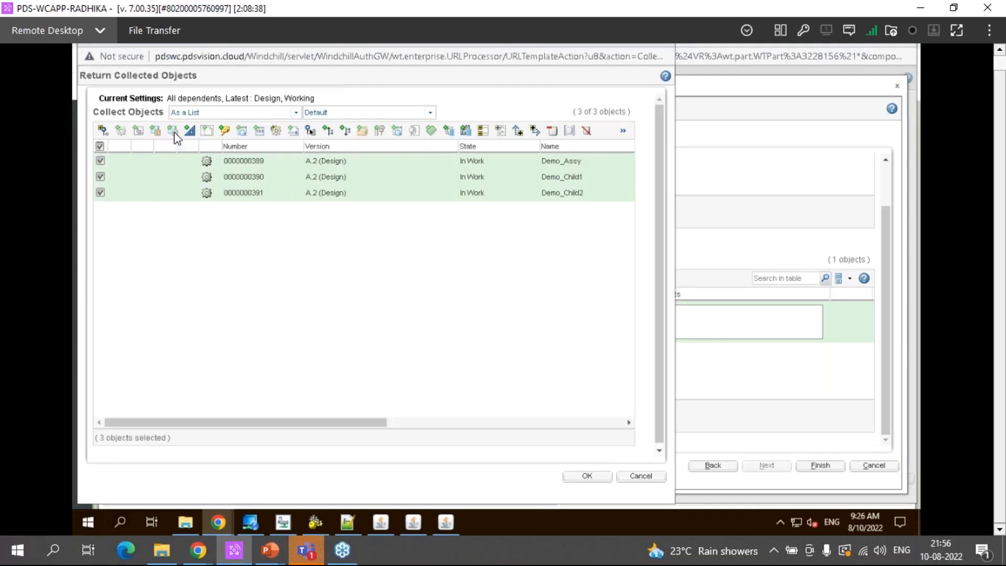
pyautogui.click(189, 132)
pyautogui.click(100, 145)
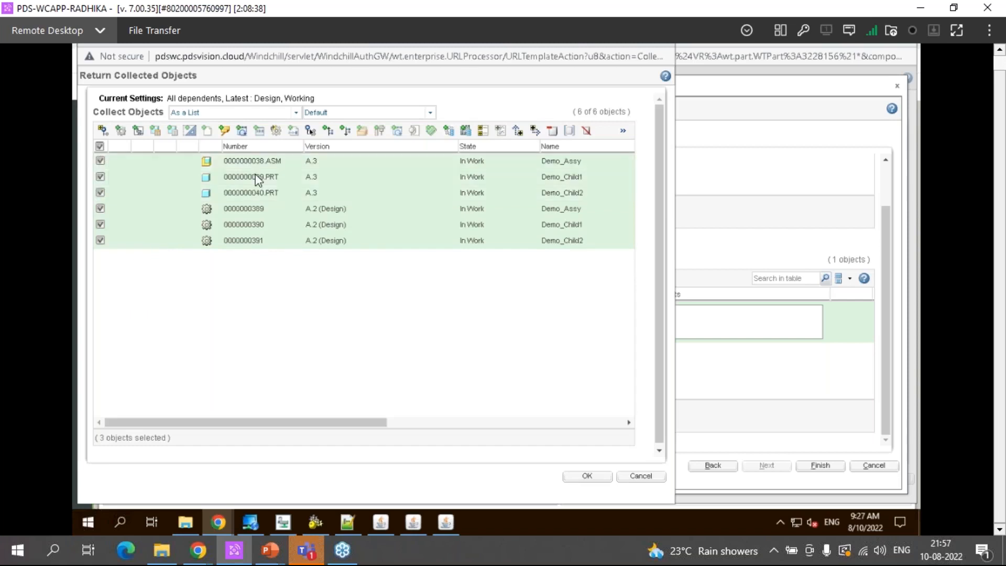
pyautogui.click(587, 477)
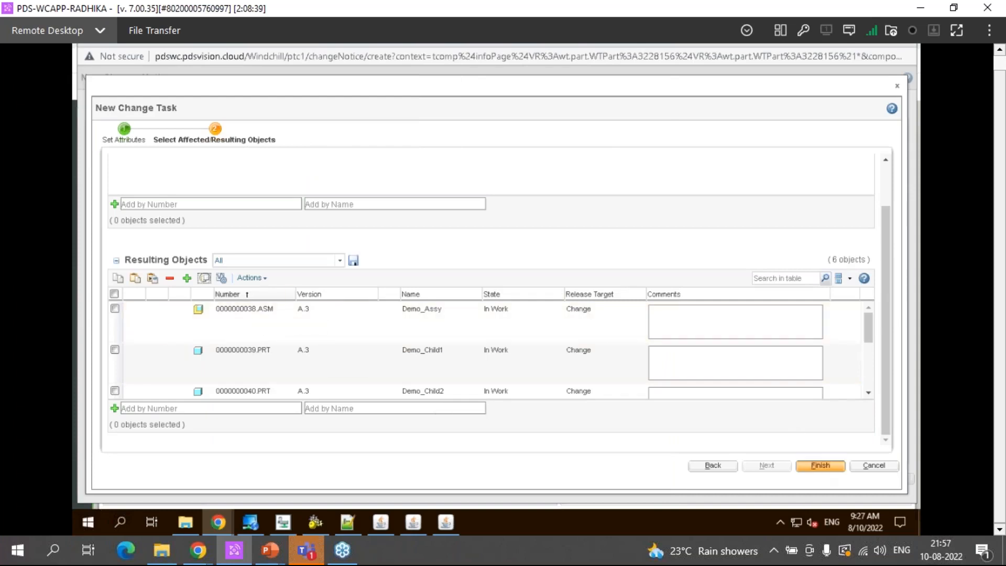
# Finish the change task and the change notice, and submit the change notice immediately
pyautogui.click(815, 466)
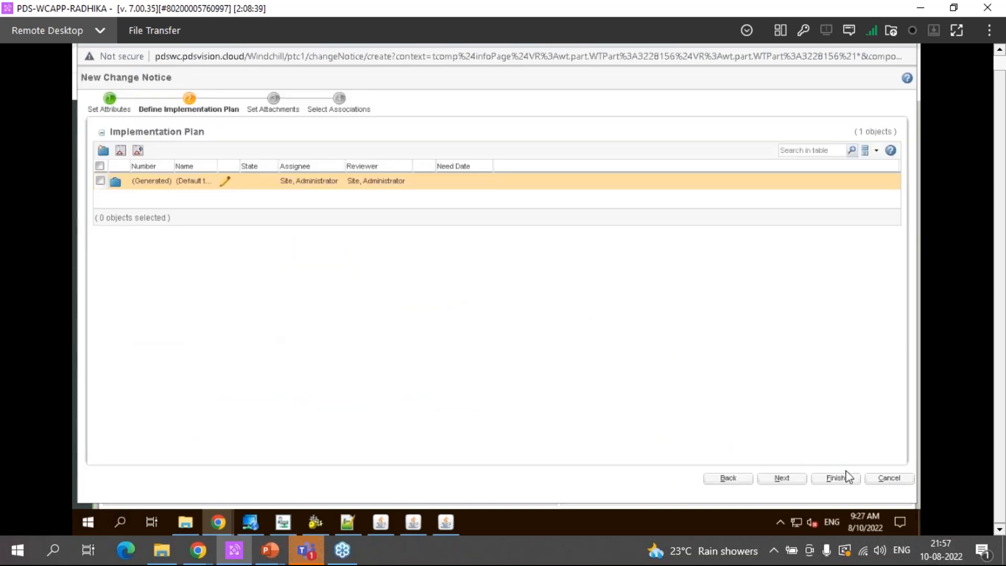
pyautogui.click(836, 477)
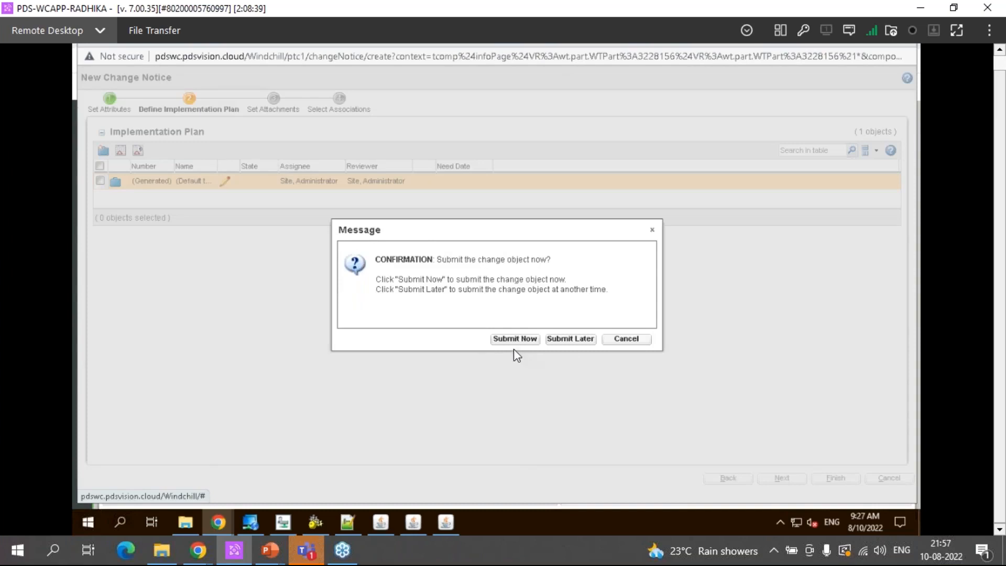
pyautogui.click(514, 338)
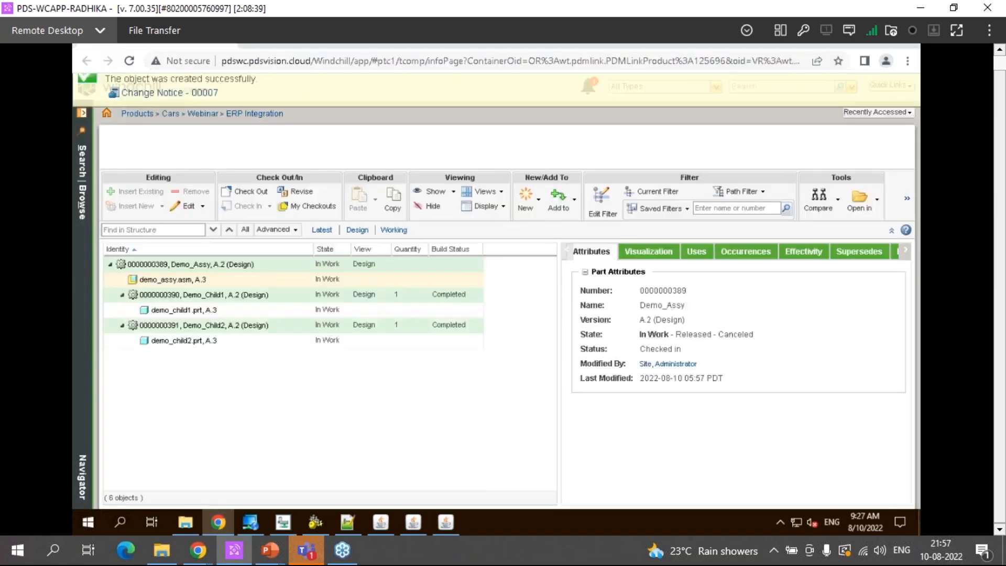
# Open the newly created change notice and complete its Complete Change Notice Task from the change process tasks
pyautogui.click(205, 111)
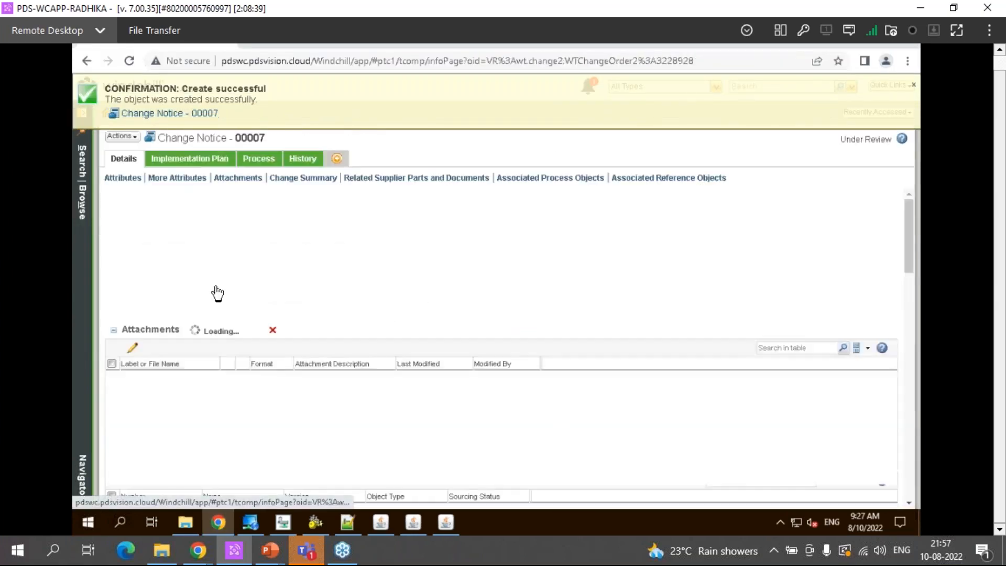
pyautogui.click(191, 158)
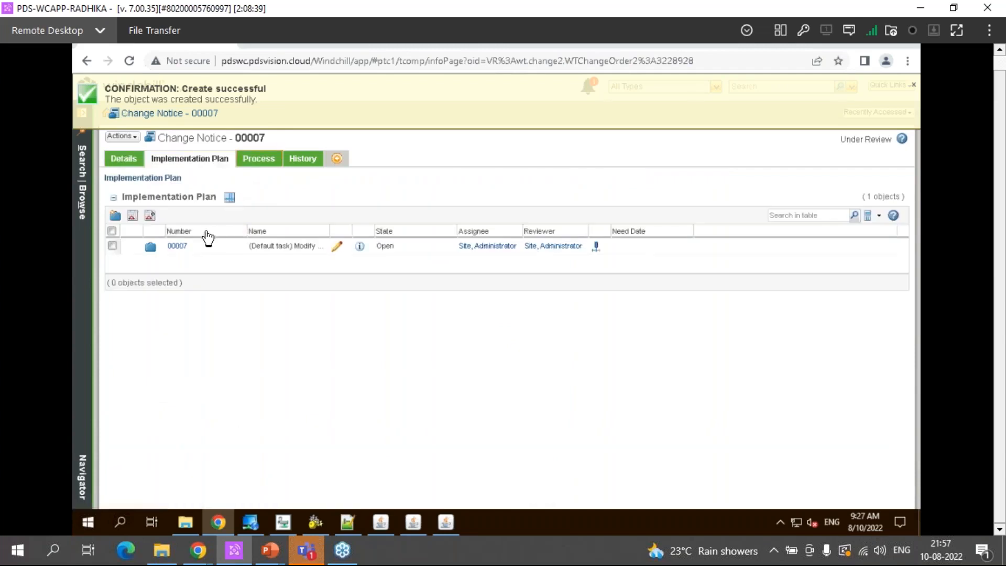
pyautogui.click(258, 158)
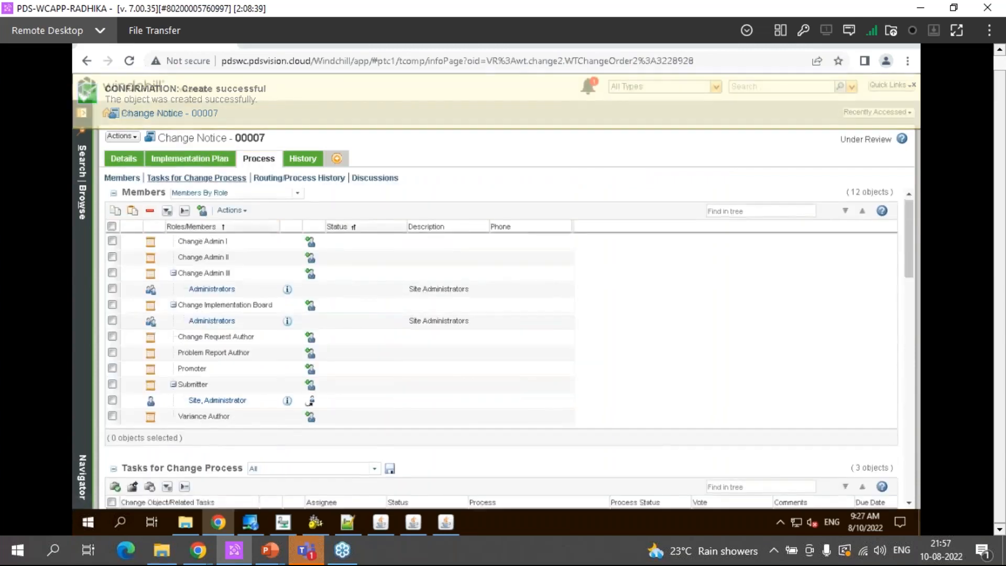
pyautogui.click(196, 178)
pyautogui.click(209, 281)
pyautogui.scroll(-3, 780, 483)
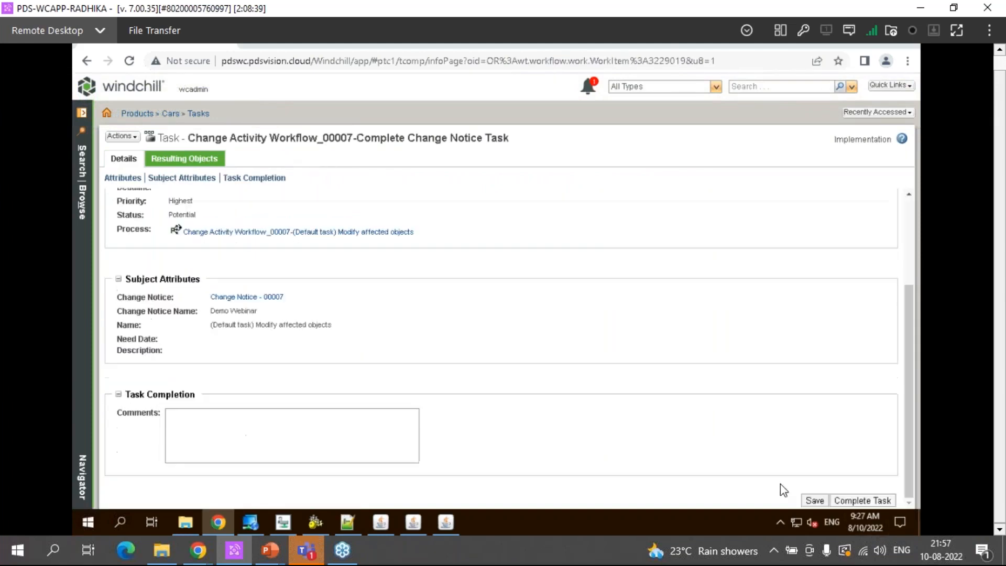
pyautogui.click(844, 500)
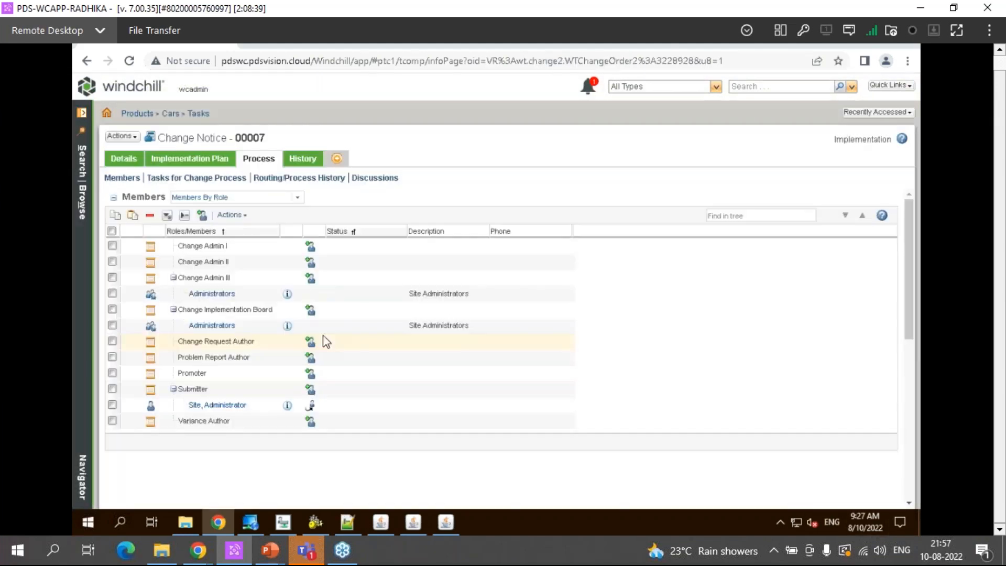
# Open the Review Change Notice Task from the refreshed change process tasks and review its resulting objects
pyautogui.click(215, 179)
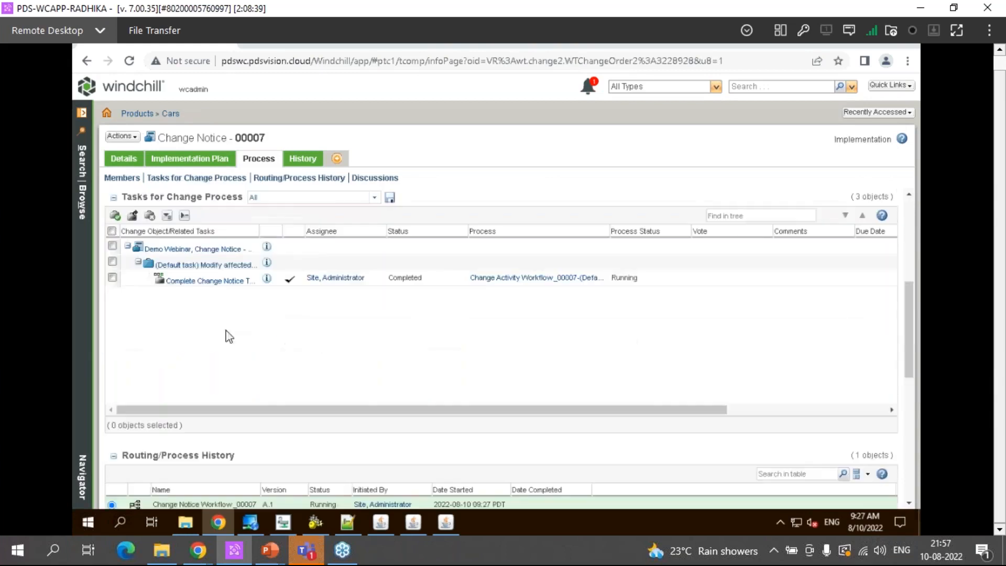
pyautogui.click(222, 281)
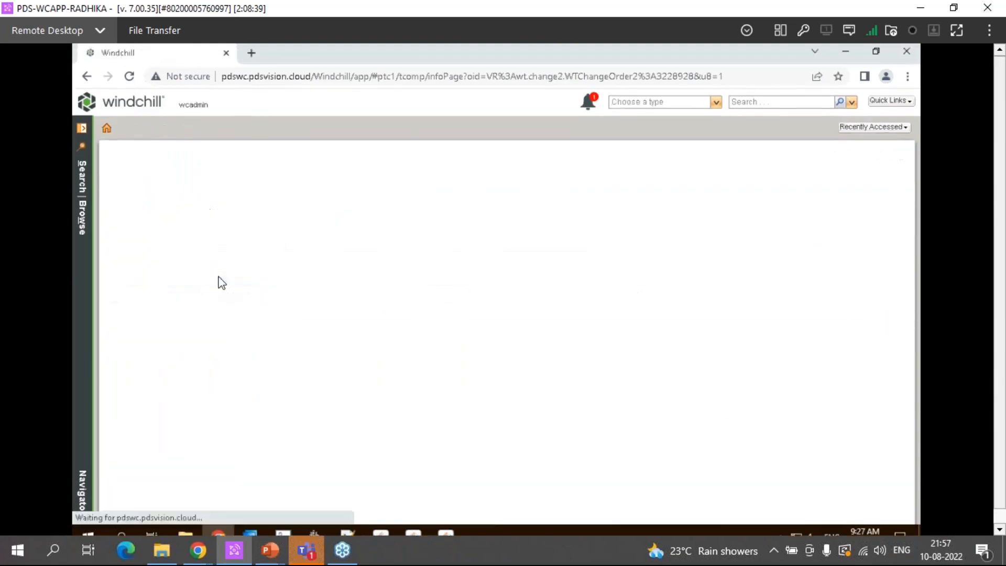
pyautogui.scroll(-3, 216, 446)
pyautogui.scroll(-3, 218, 449)
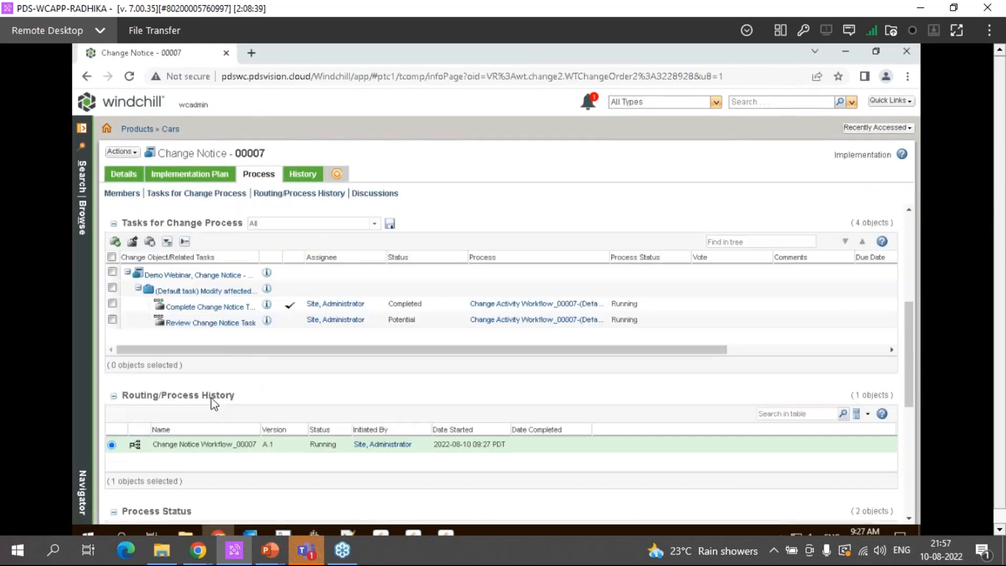
pyautogui.click(212, 326)
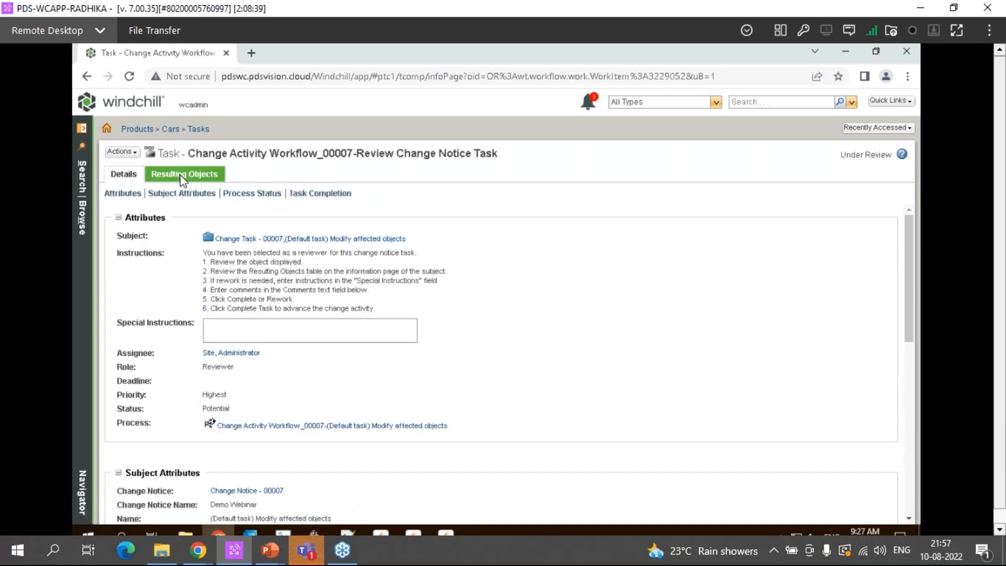
pyautogui.click(183, 175)
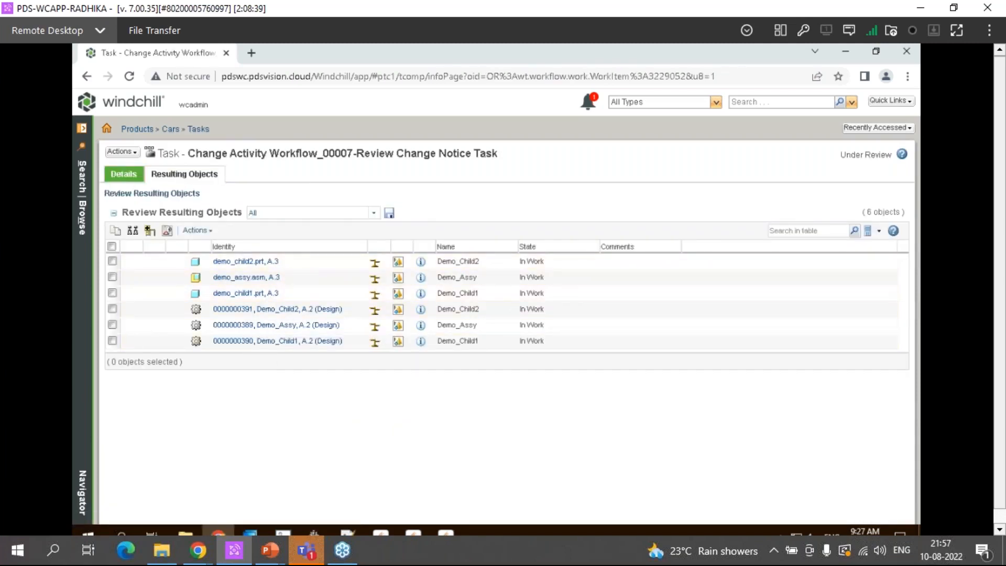
pyautogui.click(119, 174)
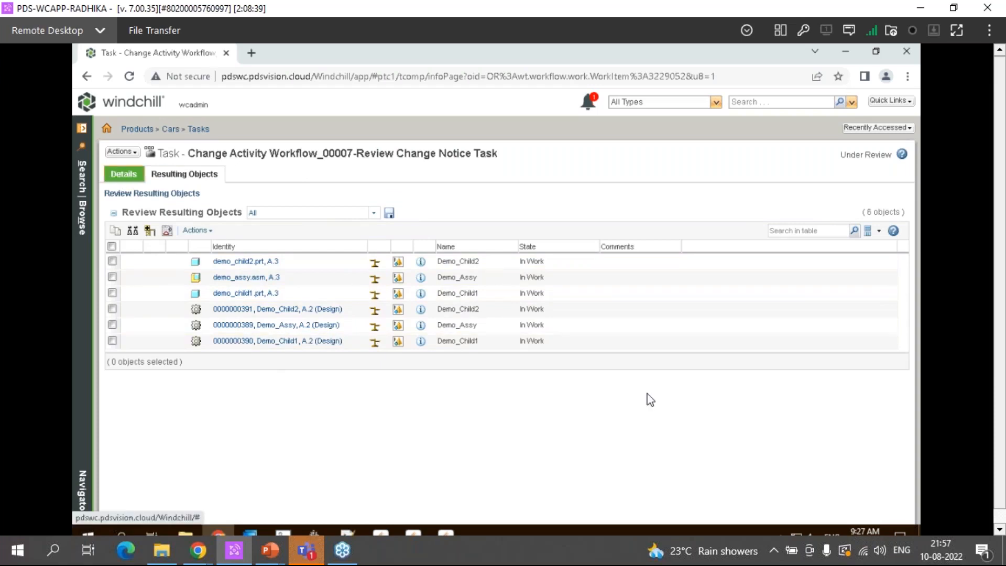
# Complete the Review Change Notice Task for the change activity
pyautogui.scroll(-5, 781, 479)
pyautogui.scroll(-3, 720, 476)
pyautogui.click(861, 498)
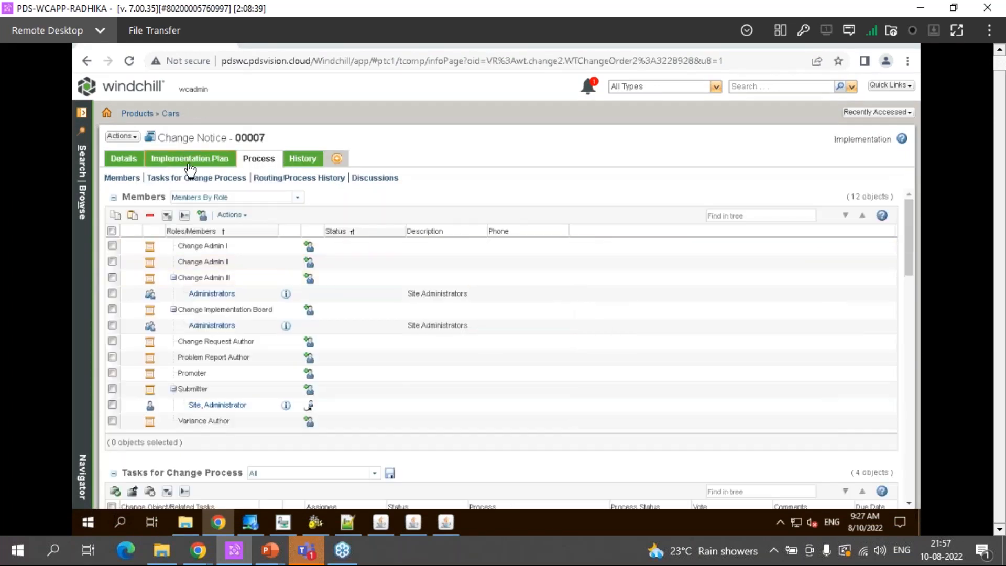
# Refresh the change process tasks of the change notice, open an Audit Change Notice task and complete it
pyautogui.scroll(-5, 292, 427)
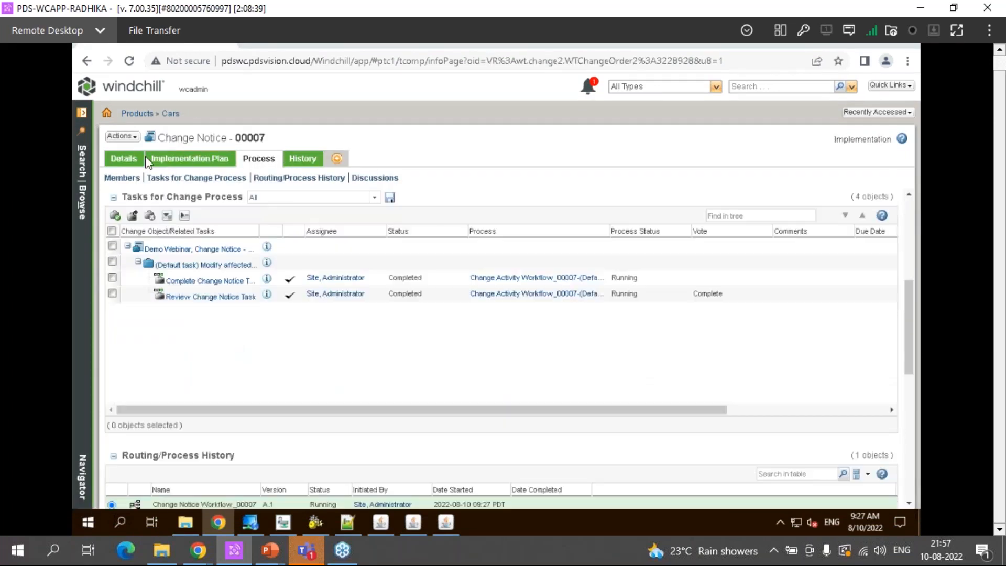
pyautogui.click(129, 76)
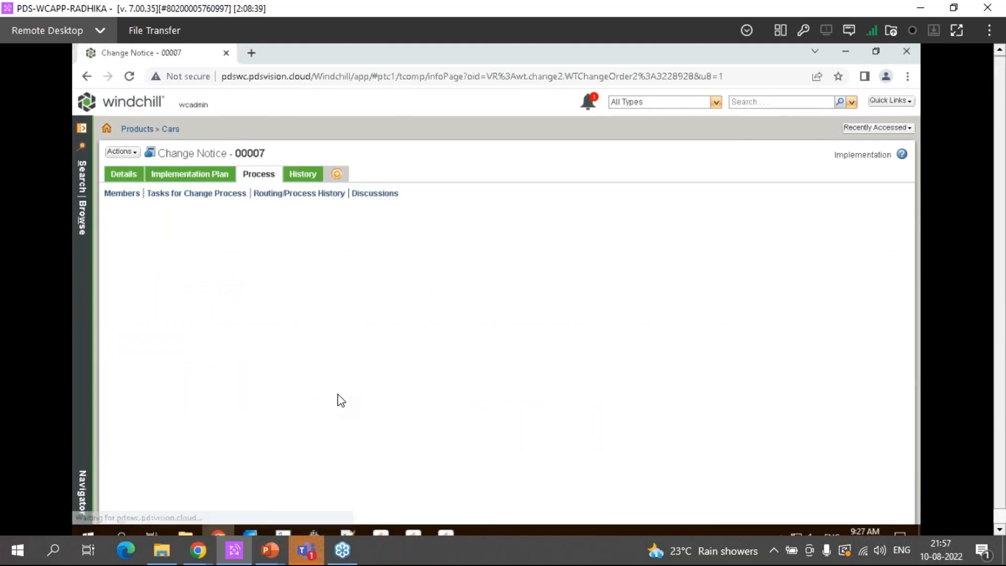
pyautogui.scroll(-5, 433, 303)
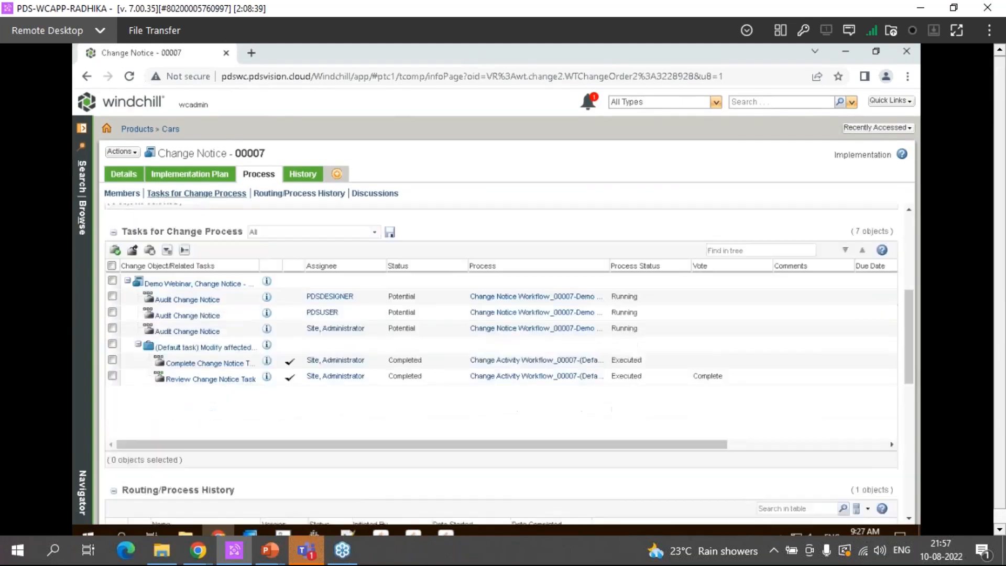
pyautogui.click(209, 296)
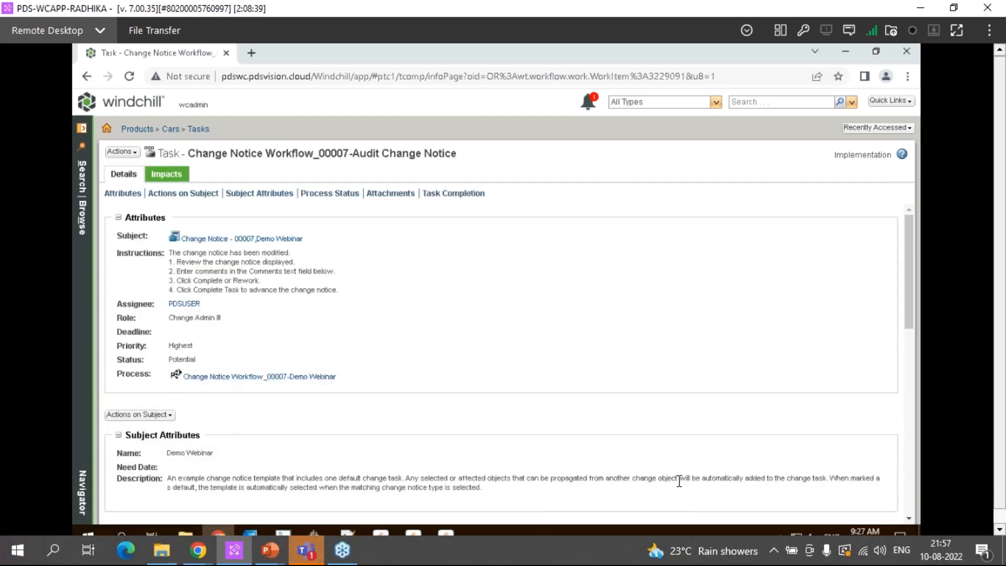
pyautogui.scroll(-1, 679, 483)
pyautogui.scroll(-5, 679, 482)
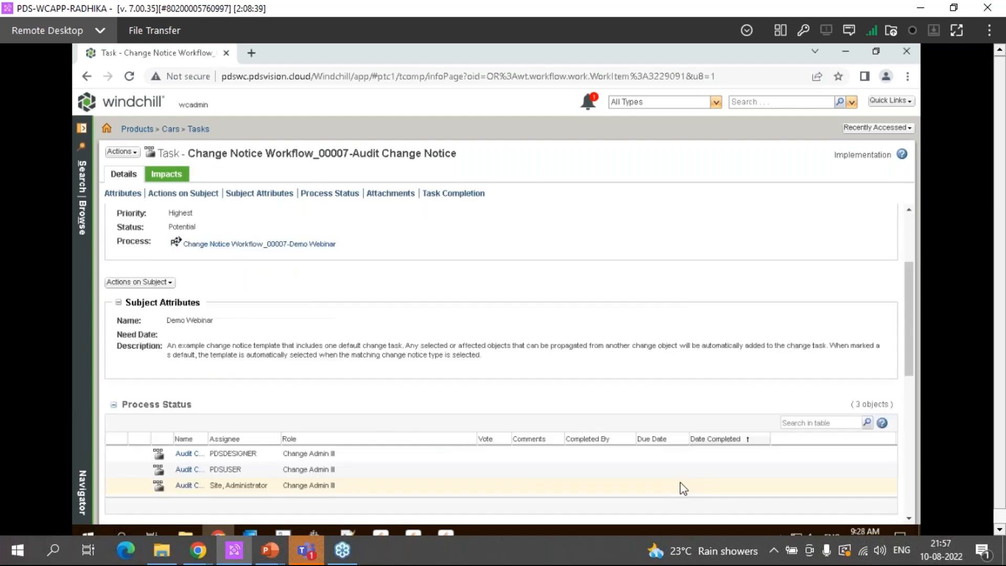
pyautogui.scroll(-2, 702, 477)
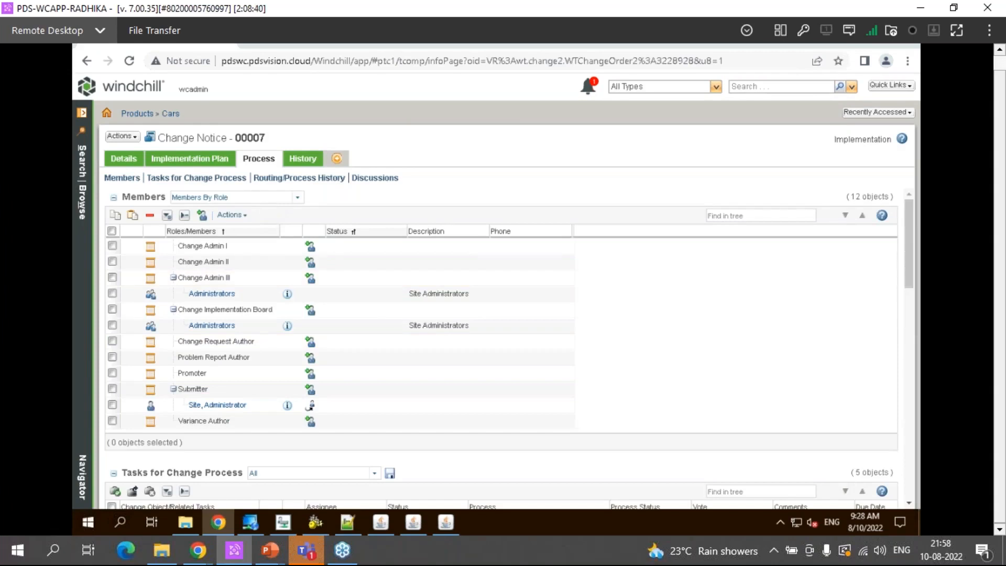
# Refresh the change notice and check the states of the released objects in its change summary
pyautogui.click(197, 178)
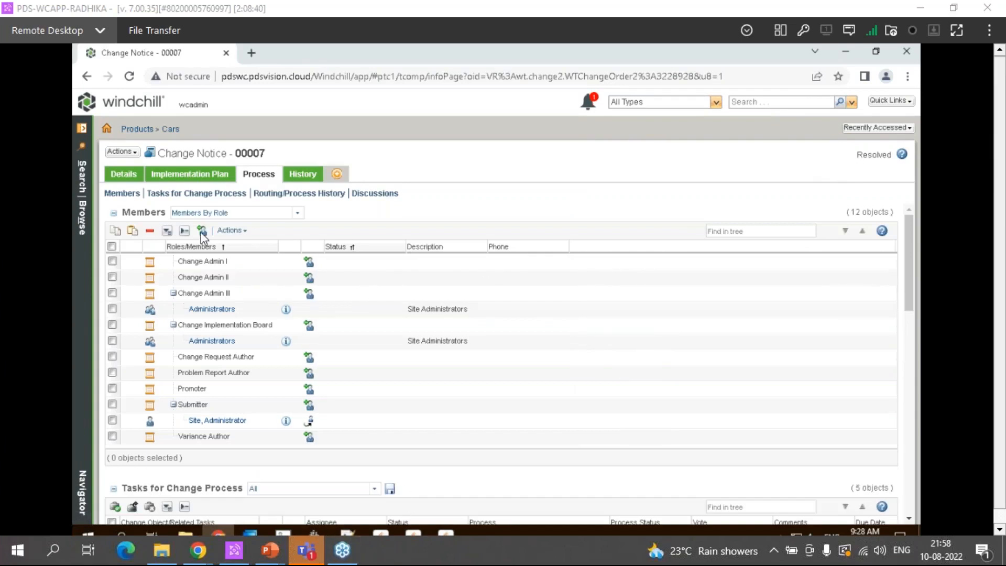
pyautogui.click(118, 177)
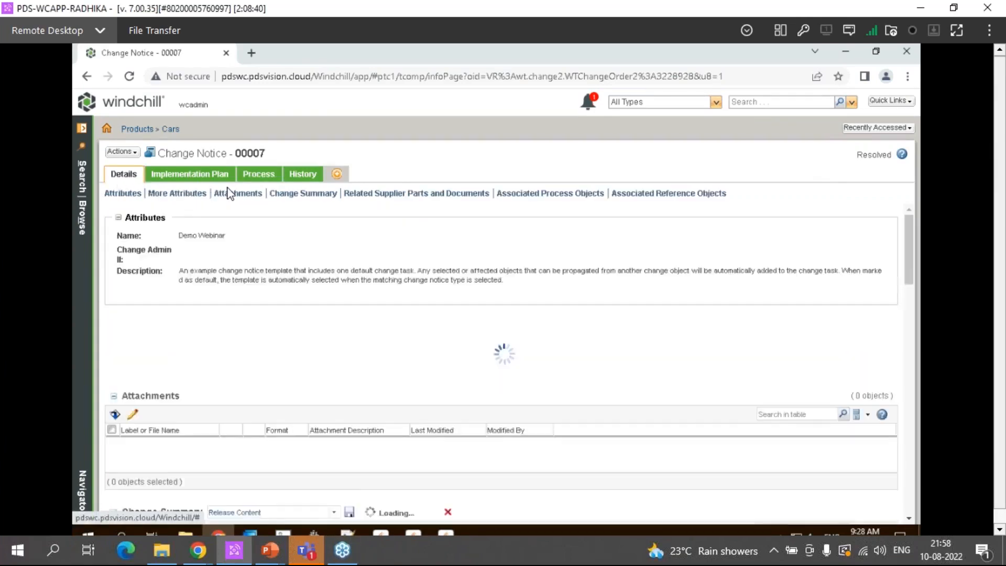
pyautogui.click(296, 194)
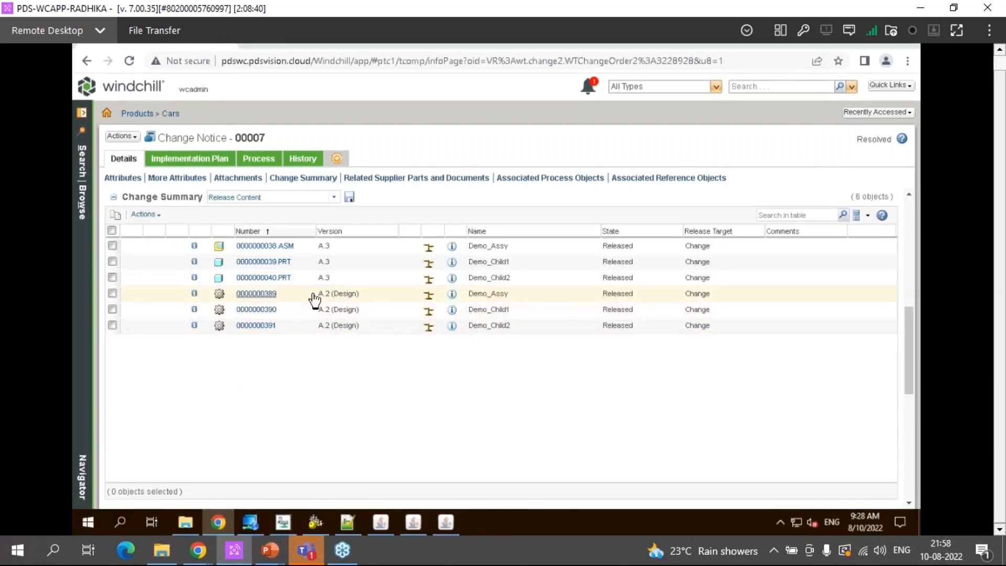
# Open the Demo_Assy part from the change summary and check its publishing status among the related distribution targets
pyautogui.click(451, 294)
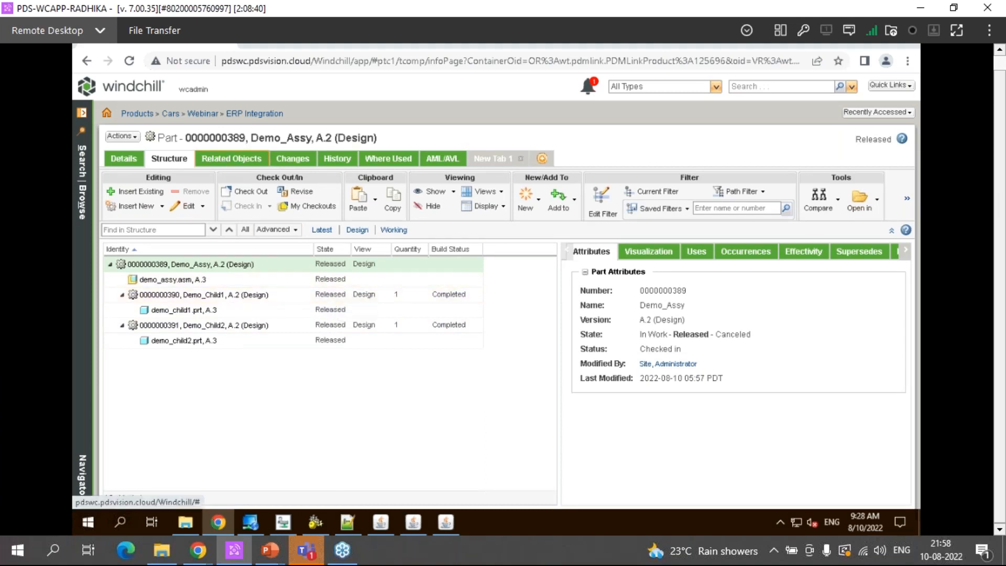
pyautogui.click(231, 159)
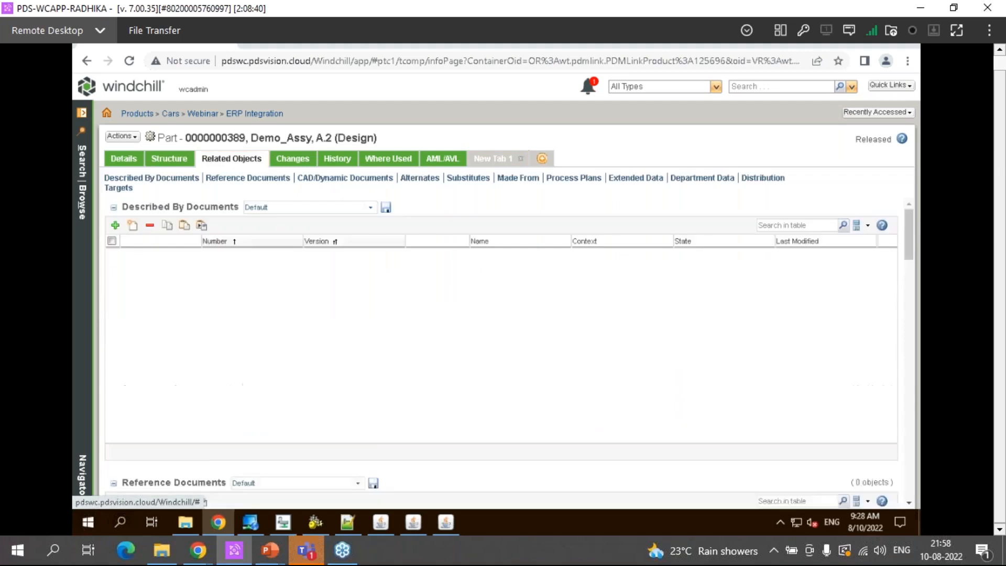
pyautogui.scroll(-10, 312, 314)
pyautogui.click(762, 178)
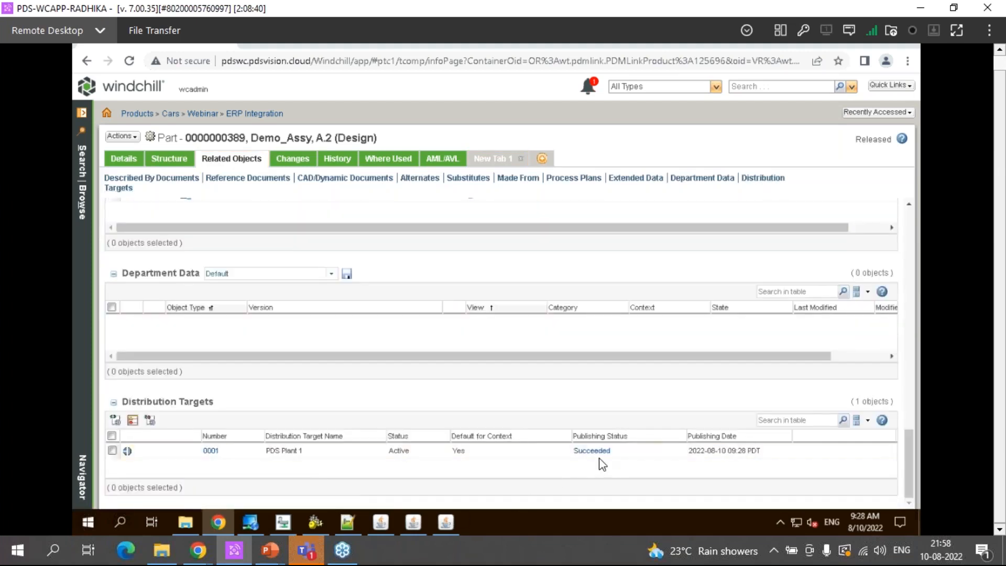
pyautogui.click(612, 454)
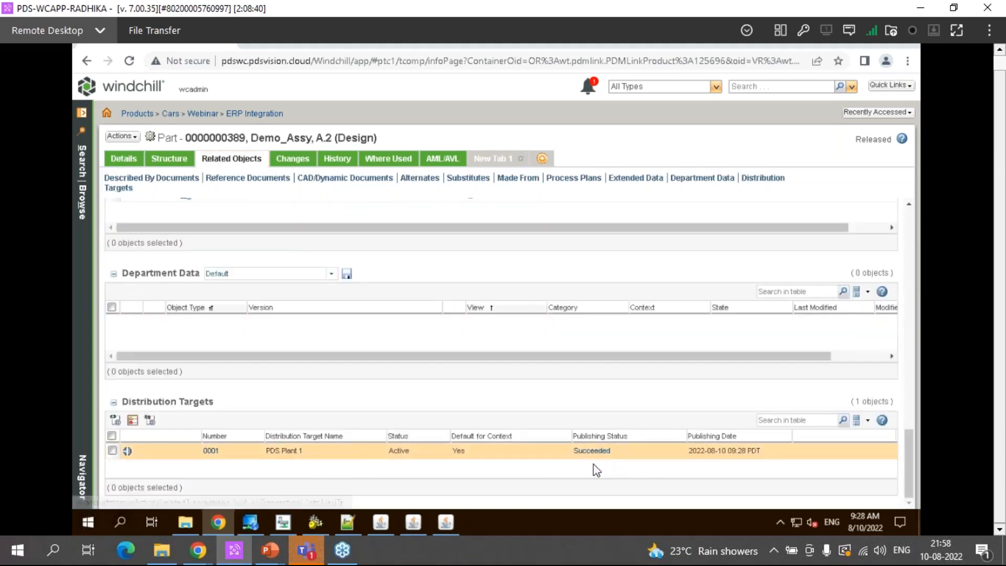
# Switch to File Explorer, refresh the esicache folder and open ESIResponse_PDSVISION_79 in Notepad++
pyautogui.click(186, 521)
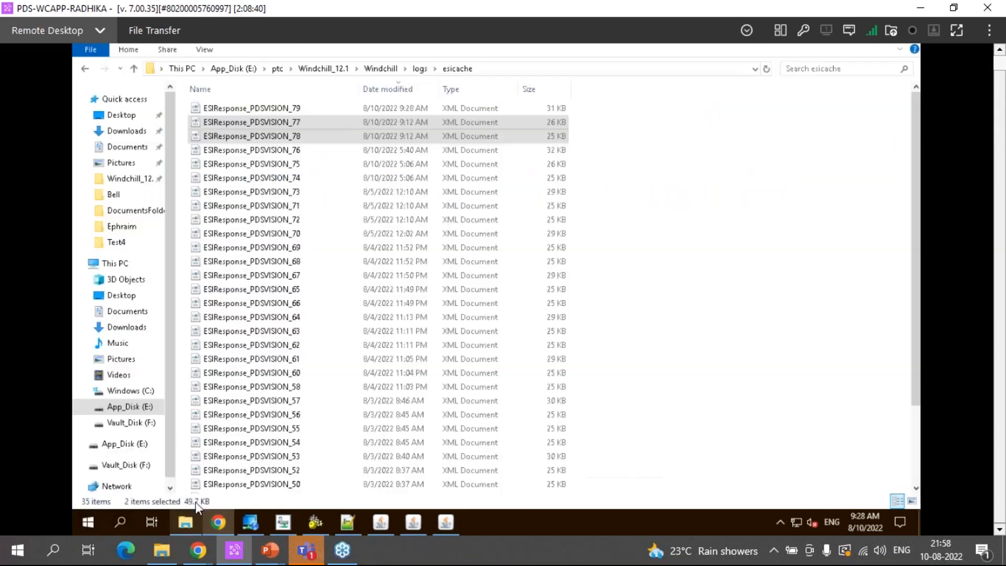
pyautogui.rightClick(694, 137)
pyautogui.click(721, 189)
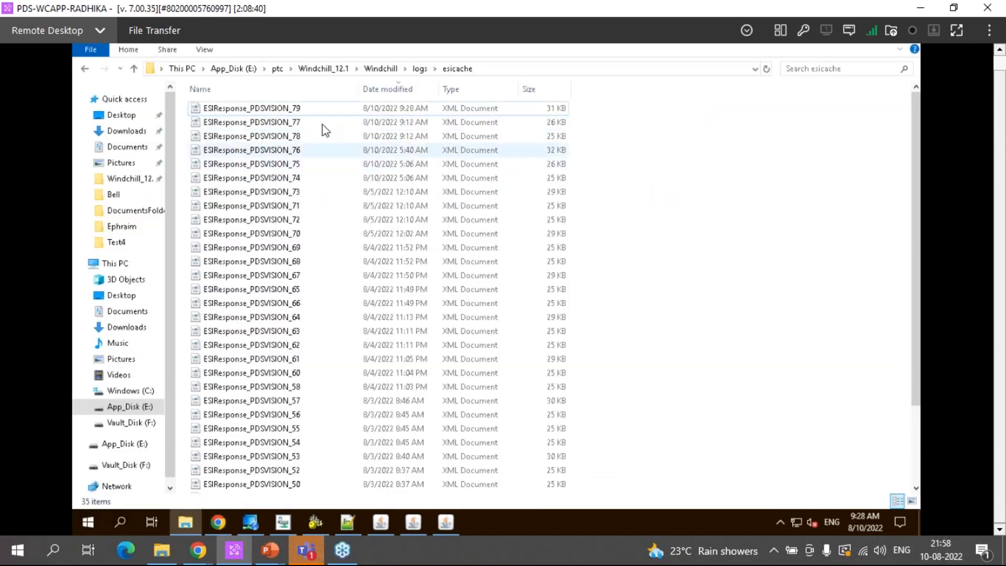
pyautogui.rightClick(291, 109)
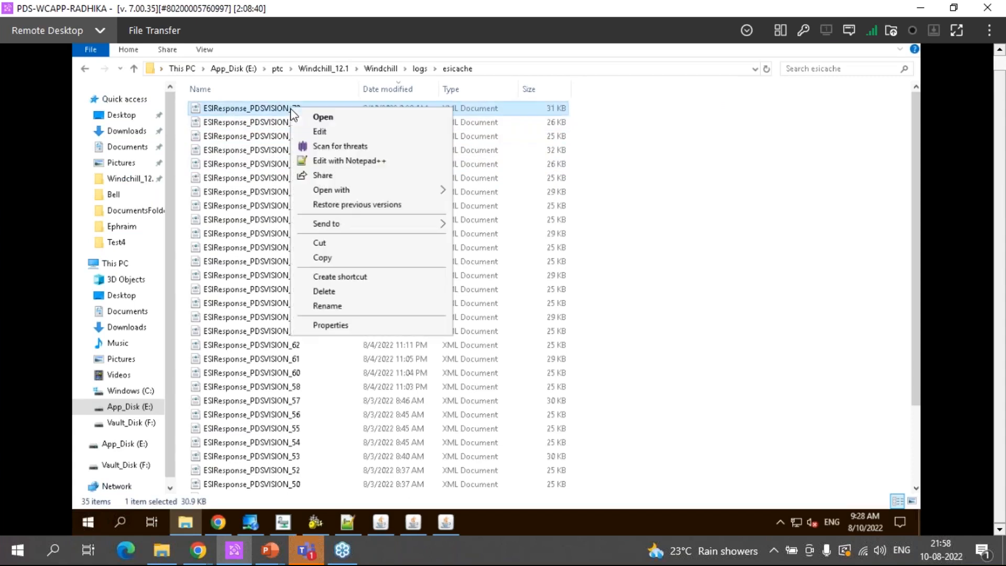
pyautogui.click(319, 161)
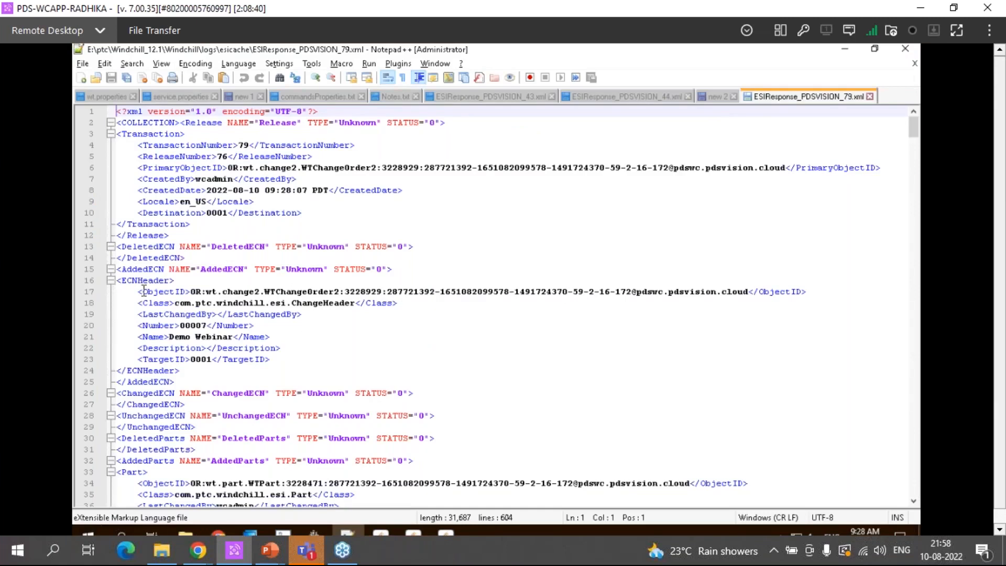
# Examine the ECNHeader element under AddedECN and the WTChangeOrder2 object type in its ObjectID
pyautogui.doubleClick(142, 280)
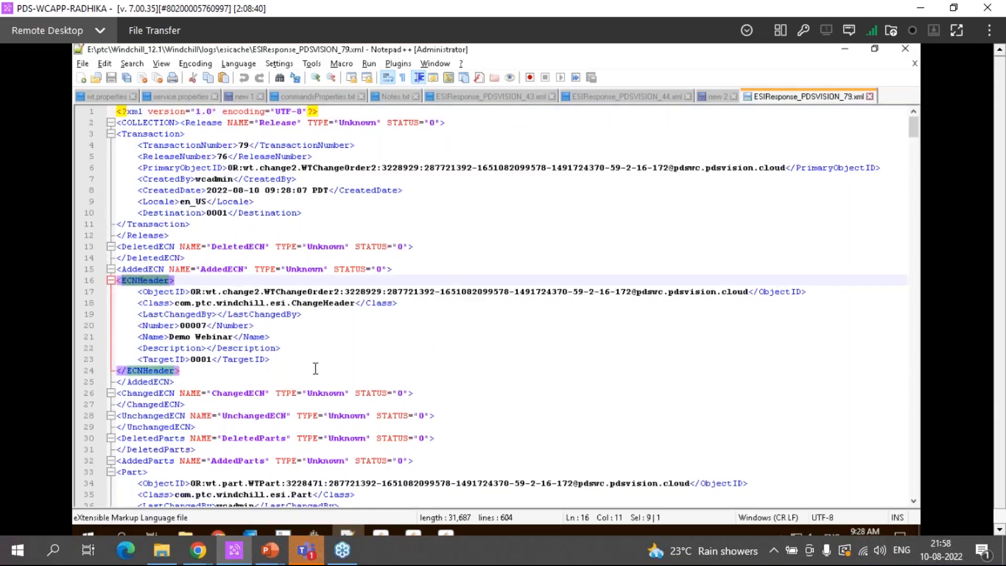
pyautogui.click(339, 360)
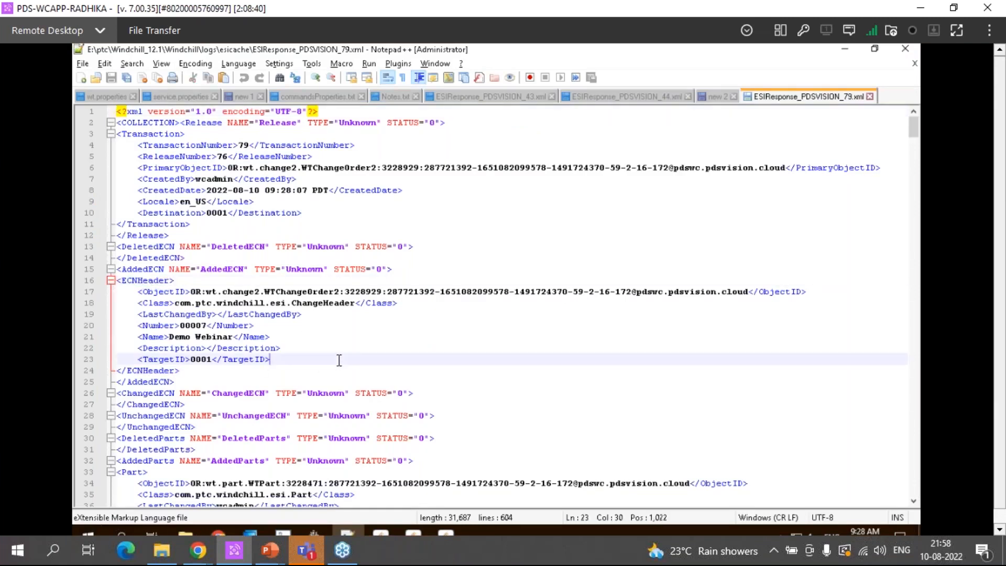
pyautogui.doubleClick(319, 290)
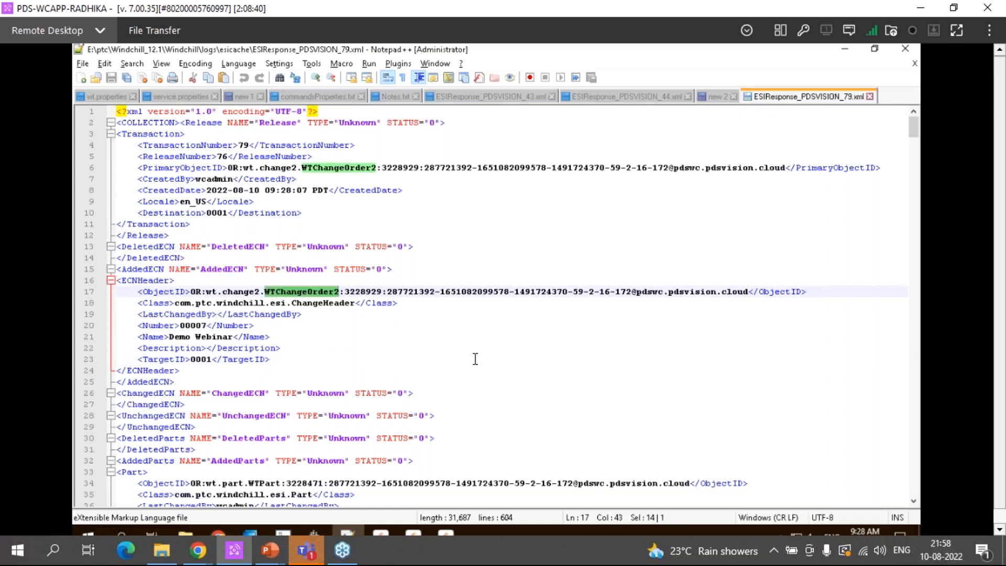
# Read through the AddedParts and AddedDocuments sections of the response file, down to AddedBOMs
pyautogui.scroll(-3, 475, 359)
pyautogui.scroll(-6, 475, 359)
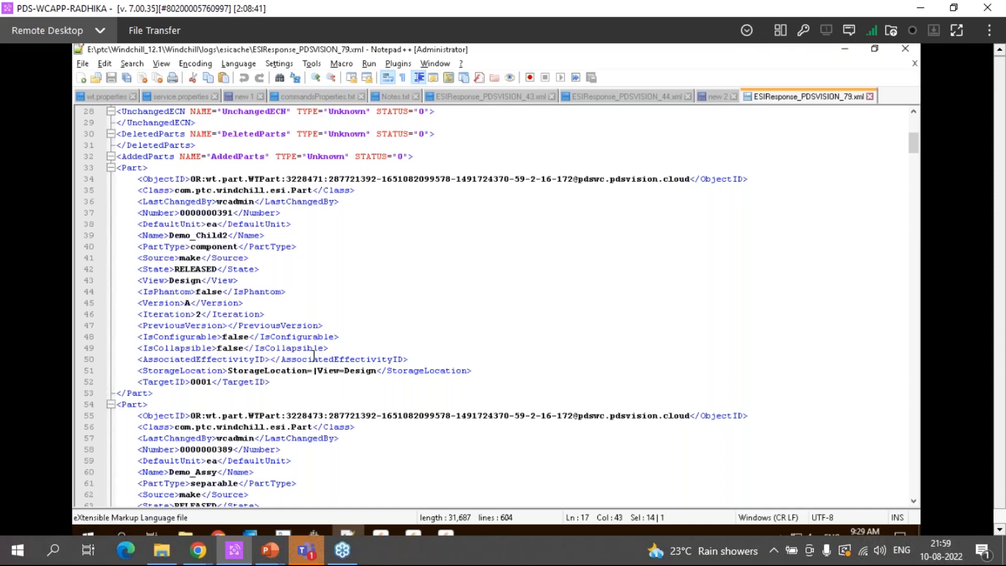
pyautogui.scroll(-8, 314, 356)
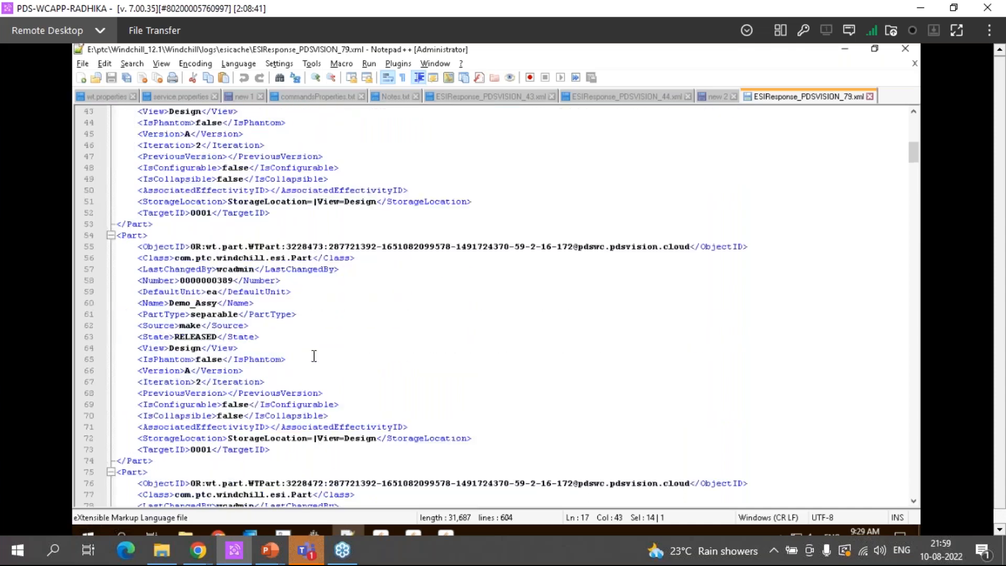
pyautogui.scroll(-15, 313, 356)
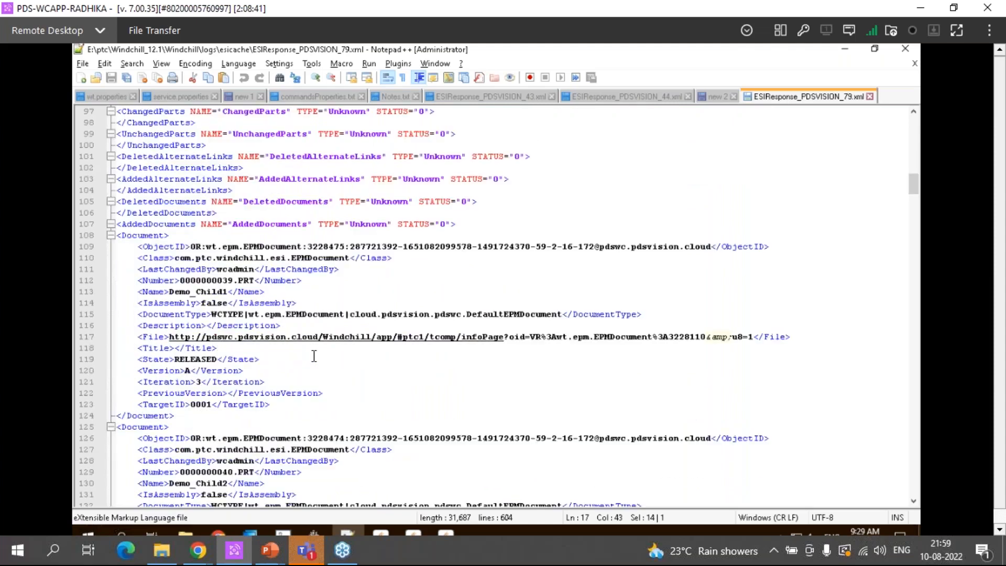
pyautogui.scroll(-16, 314, 356)
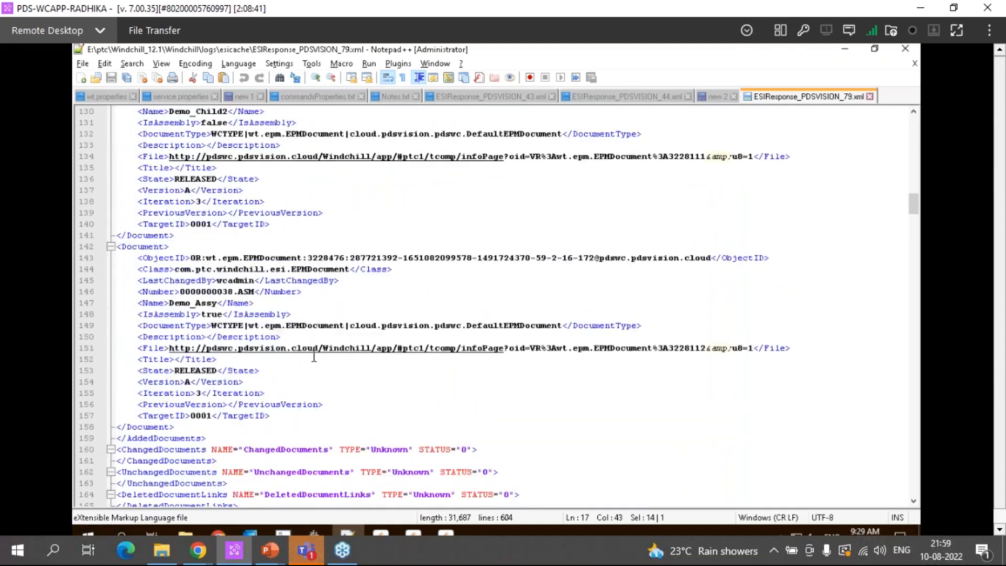
pyautogui.scroll(-7, 313, 355)
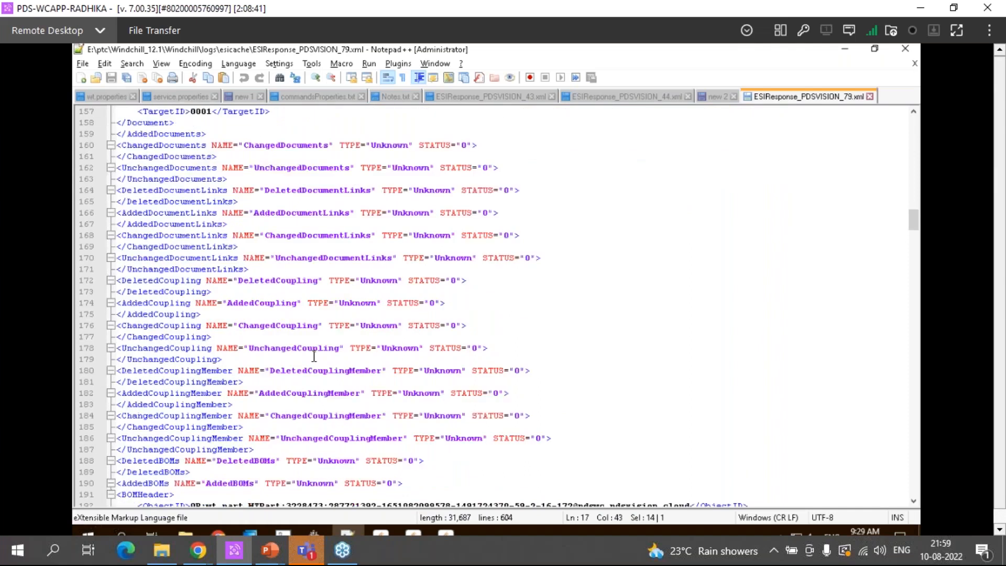
pyautogui.scroll(-4, 314, 356)
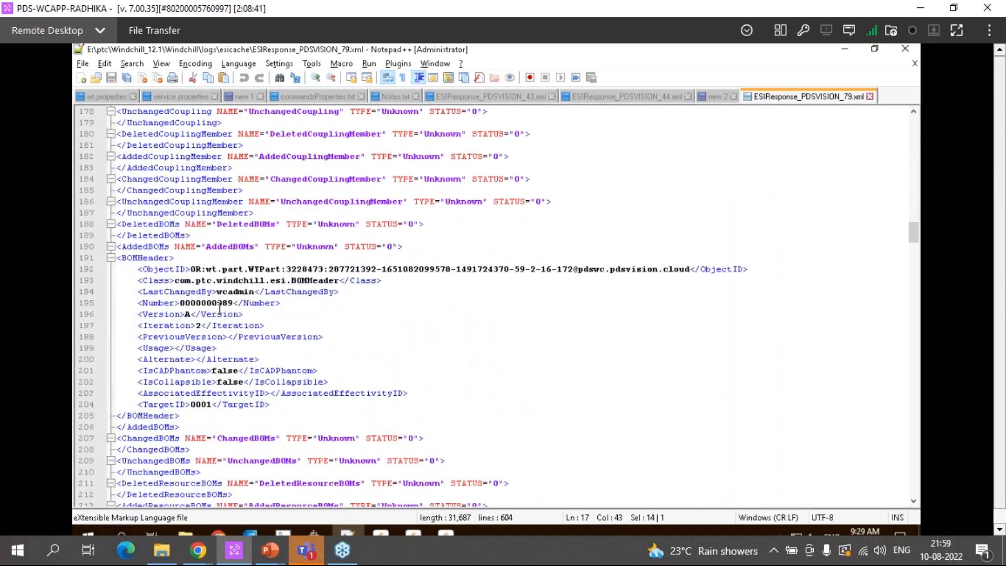
# Examine the BOMHeader element under AddedBOMs, highlighting the assembly's part number
pyautogui.doubleClick(219, 303)
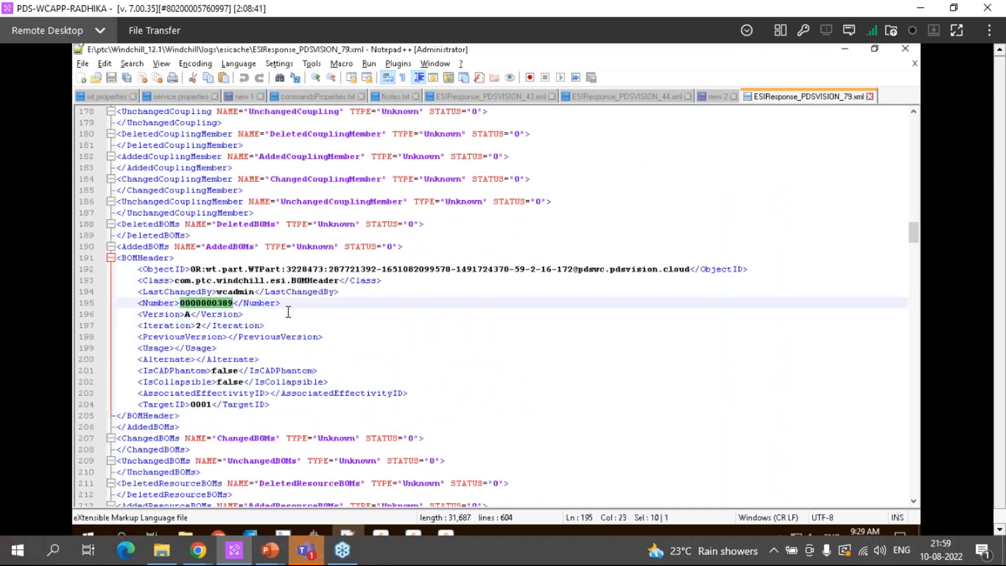
pyautogui.doubleClick(148, 257)
pyautogui.scroll(-2, 217, 235)
pyautogui.doubleClick(217, 236)
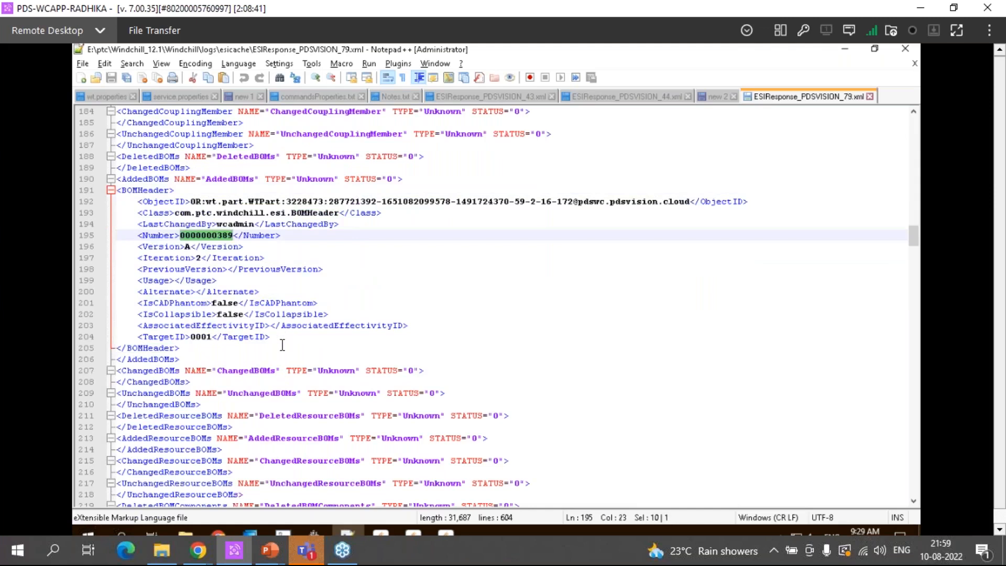
# Examine the BOMComponent entries under AddedBOMComponents, comparing the child part number with the assembly part number
pyautogui.scroll(-7, 282, 345)
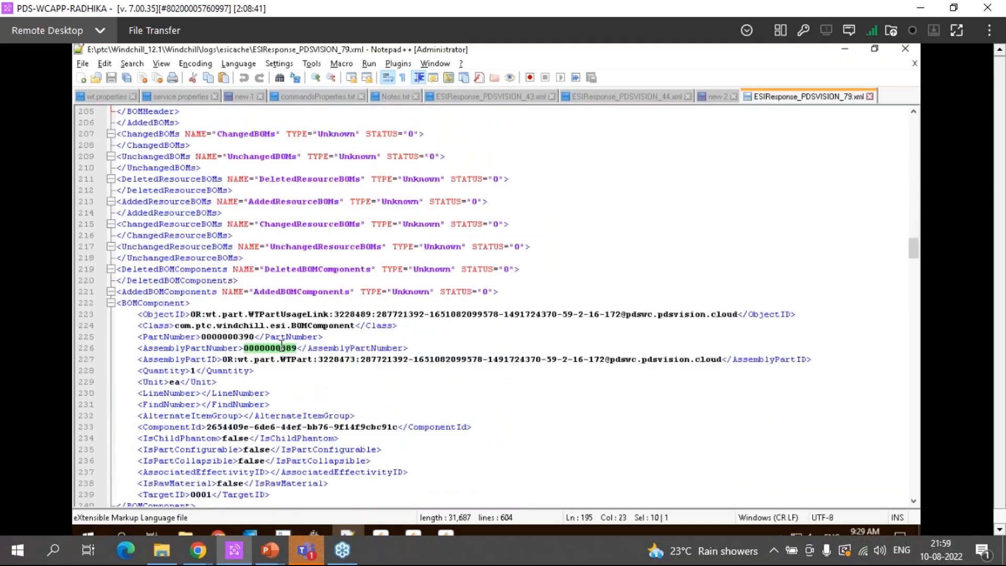
pyautogui.scroll(-1, 281, 345)
pyautogui.scroll(-2, 282, 345)
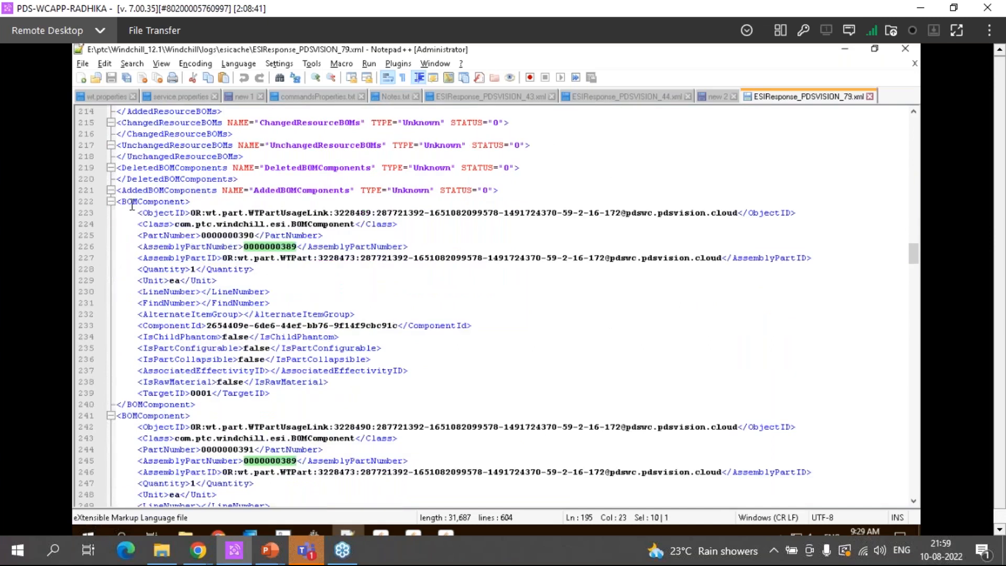
pyautogui.doubleClick(149, 201)
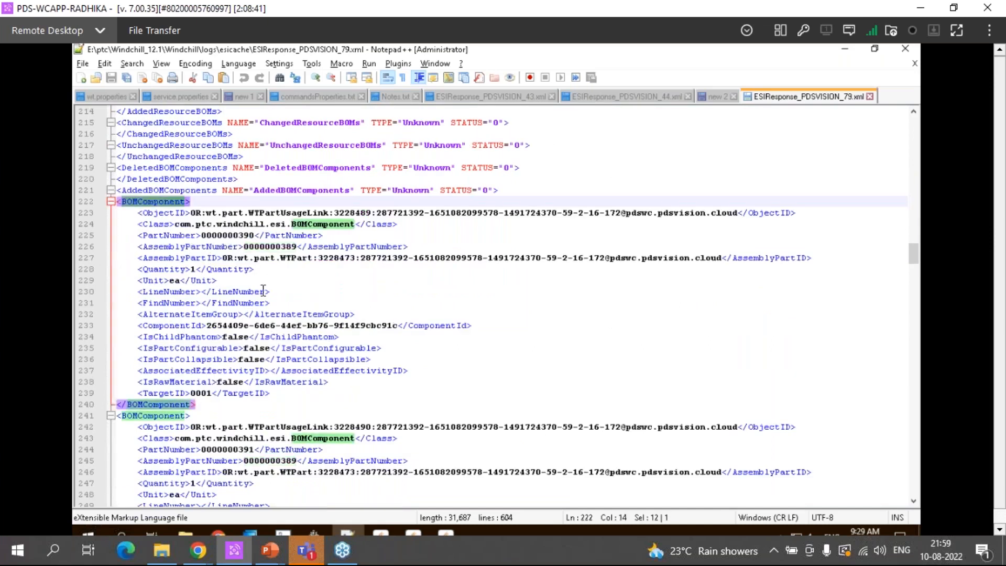
pyautogui.doubleClick(235, 236)
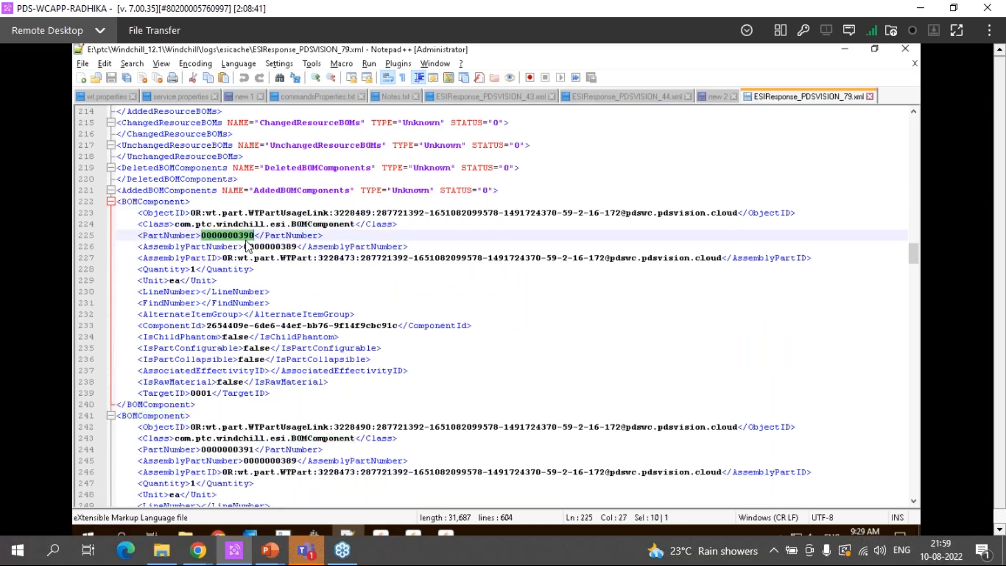
pyautogui.doubleClick(280, 246)
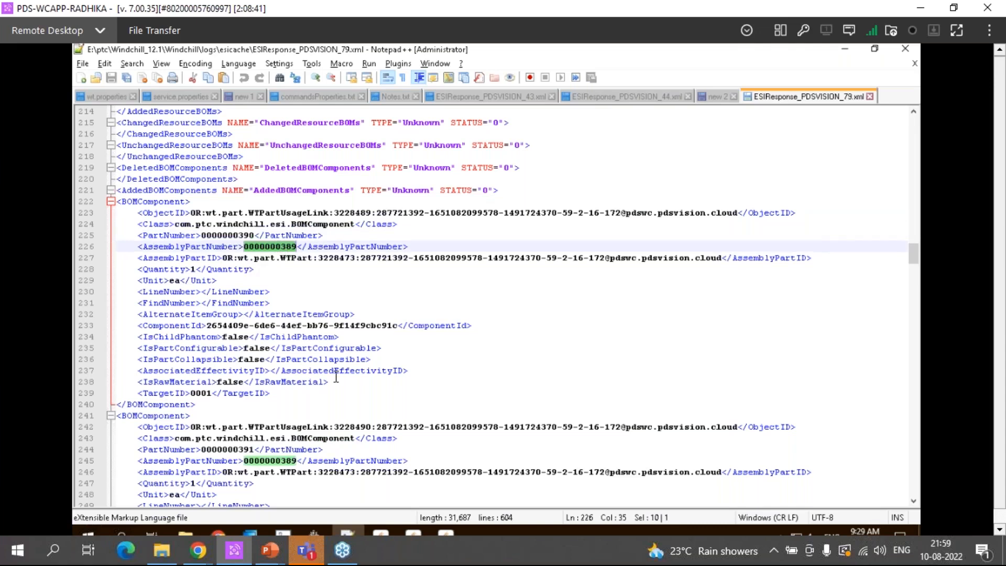
pyautogui.scroll(-2, 336, 376)
pyautogui.scroll(-2, 336, 376)
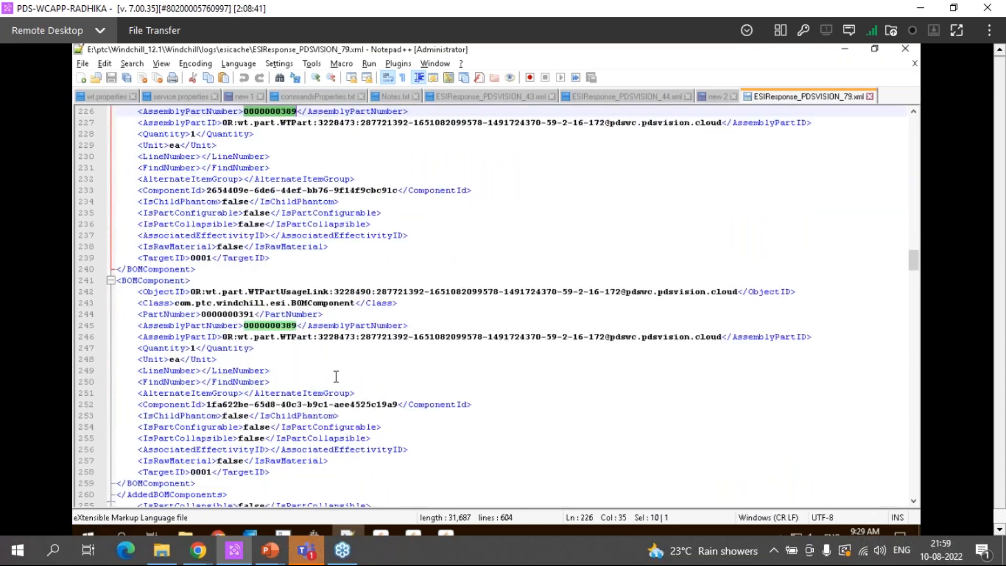
# Highlight the second BOMComponent entry and examine the remaining sections of the response file, down to the resource groups and work centers
pyautogui.doubleClick(175, 281)
pyautogui.scroll(-8, 324, 376)
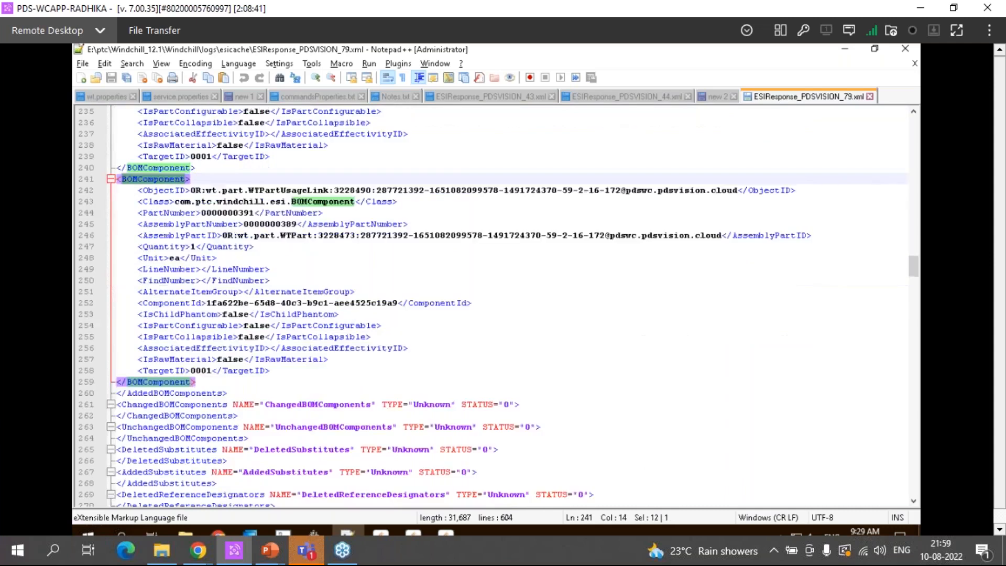
pyautogui.scroll(-17, 324, 377)
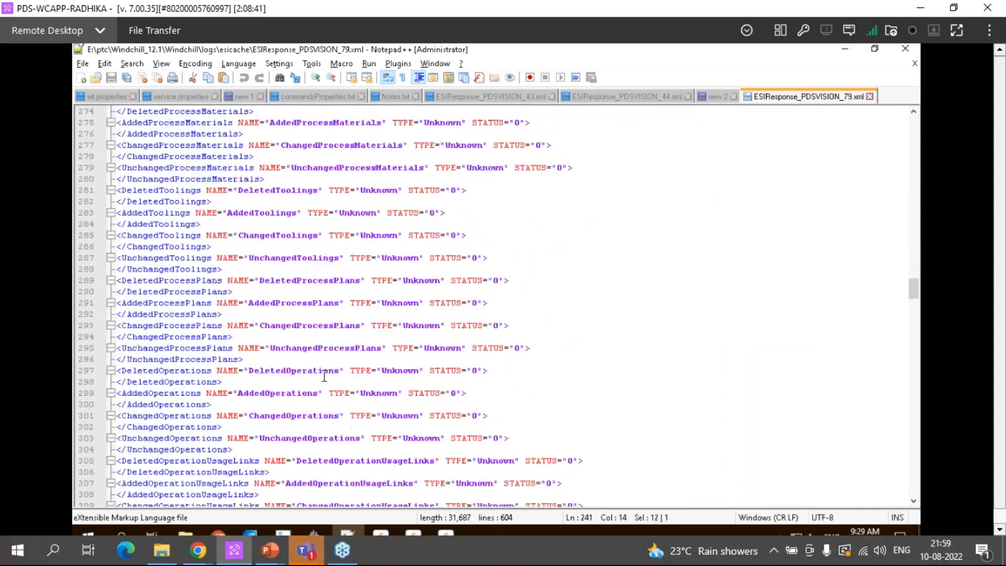
pyautogui.scroll(-11, 324, 376)
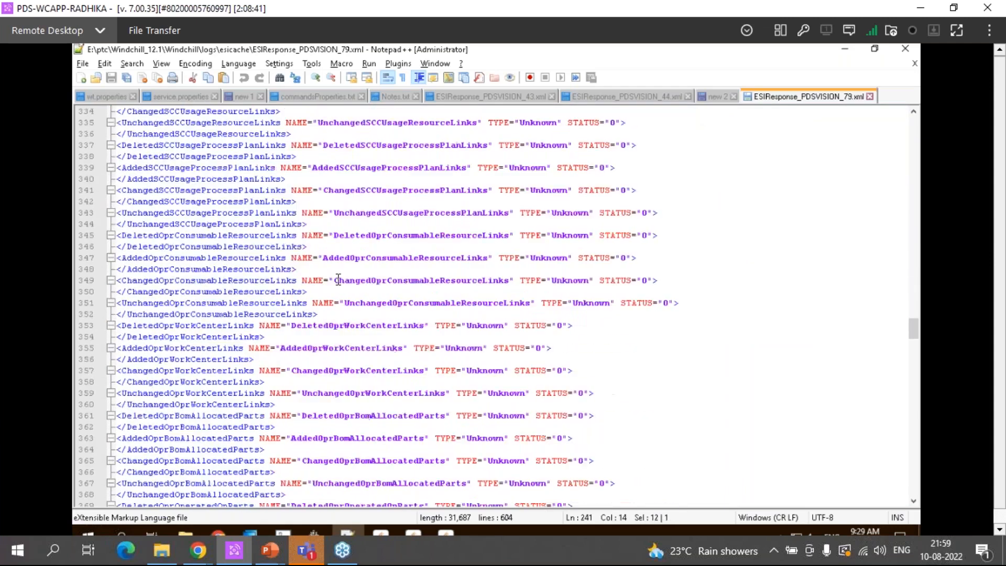
pyautogui.scroll(-20, 338, 279)
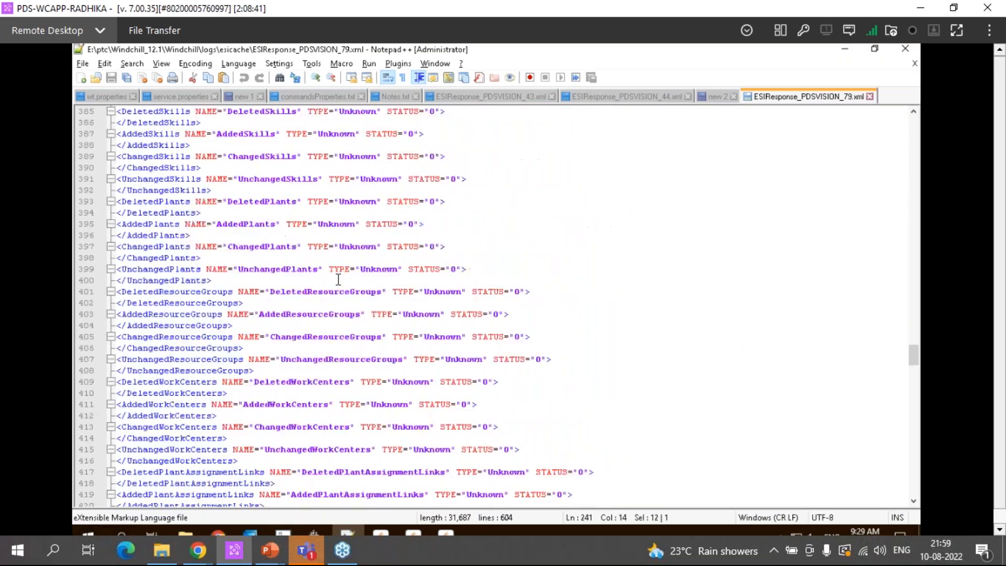
# Review the response file again, back up to the ECNHeader under AddedECN and down through parts and documents to AddedBOMs
pyautogui.scroll(20, 386, 224)
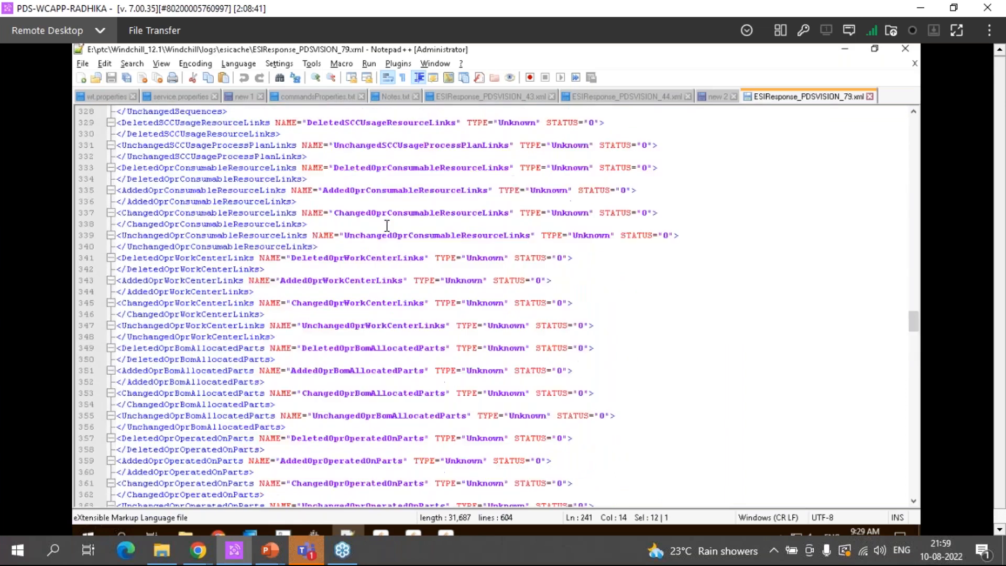
pyautogui.scroll(20, 386, 226)
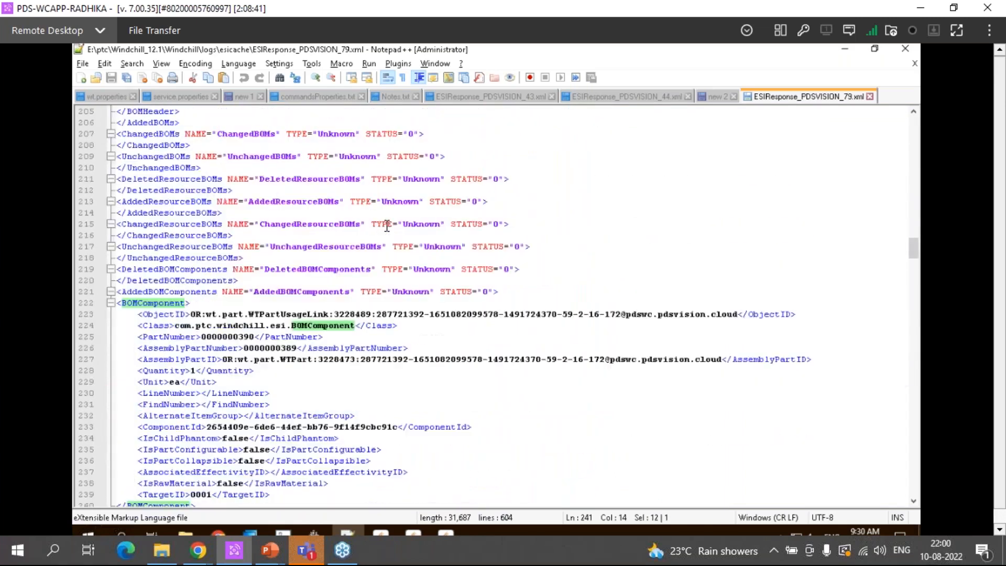
pyautogui.scroll(11, 386, 226)
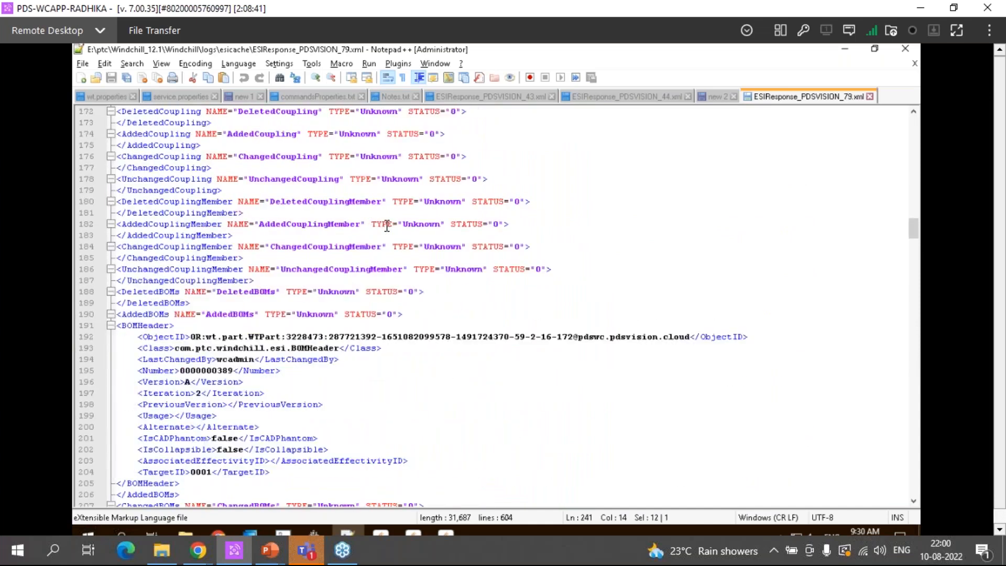
pyautogui.scroll(6, 386, 226)
pyautogui.scroll(18, 387, 226)
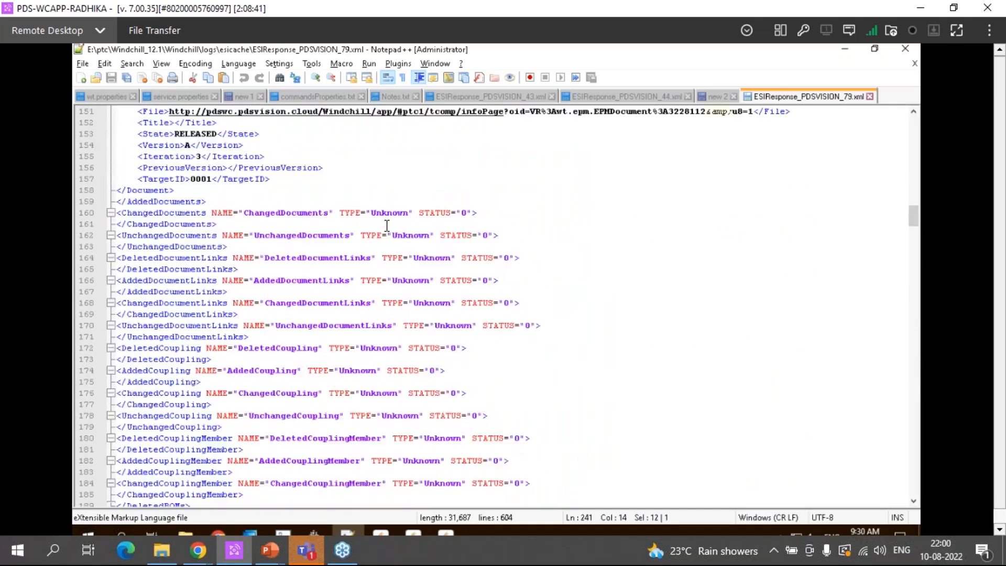
pyautogui.scroll(8, 358, 241)
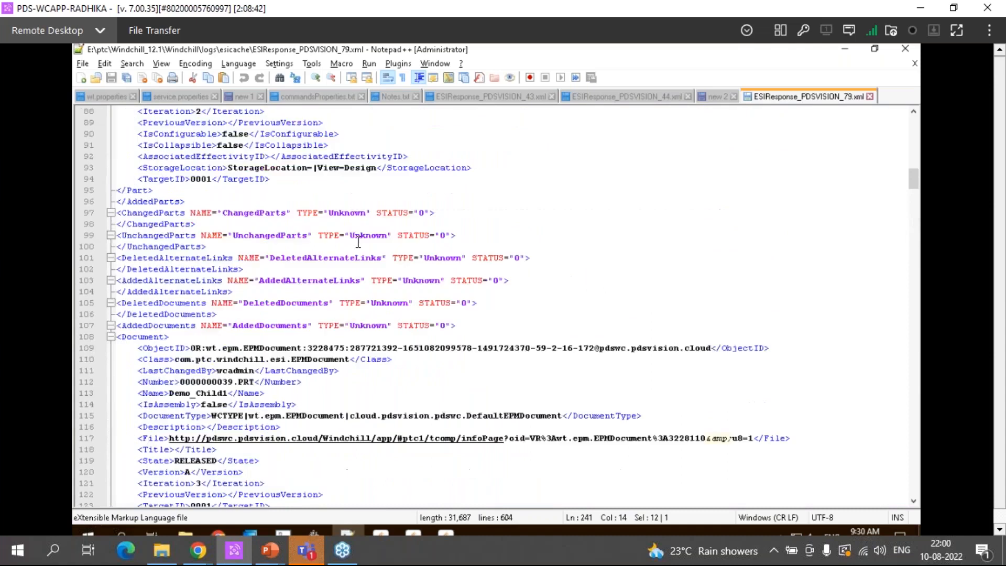
pyautogui.scroll(11, 357, 241)
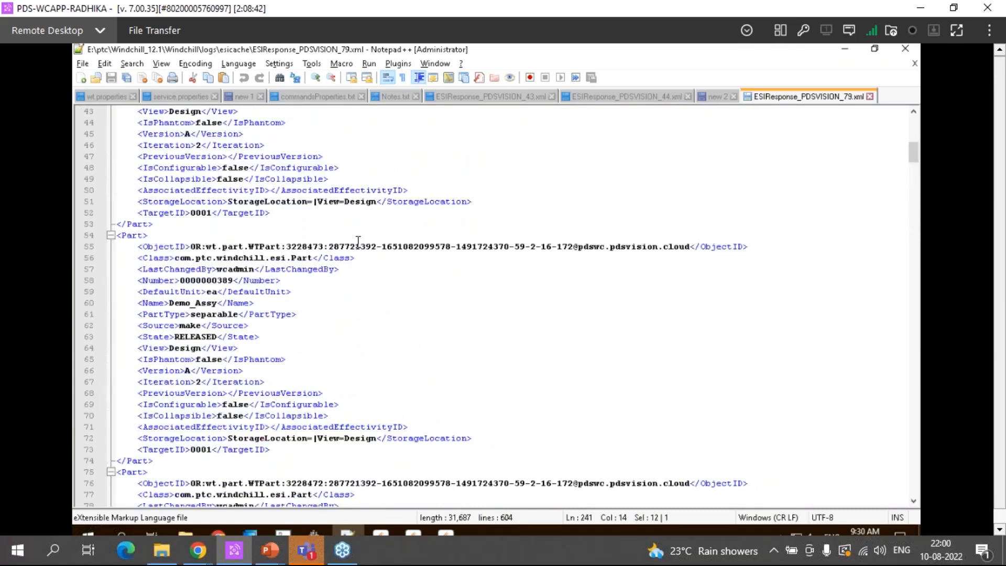
pyautogui.scroll(8, 357, 241)
pyautogui.scroll(4, 358, 241)
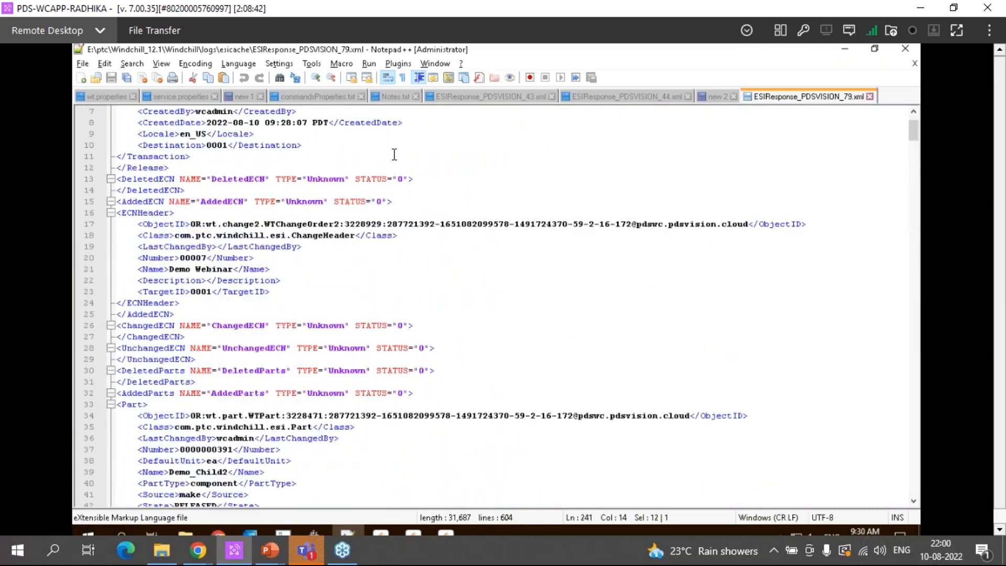
pyautogui.scroll(-20, 367, 318)
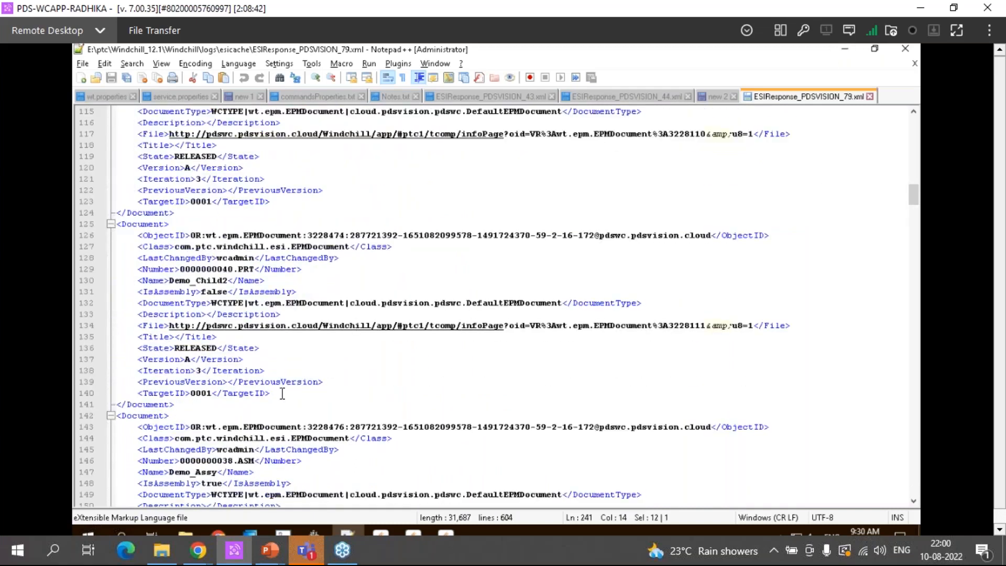
pyautogui.scroll(-5, 315, 406)
pyautogui.scroll(-18, 315, 406)
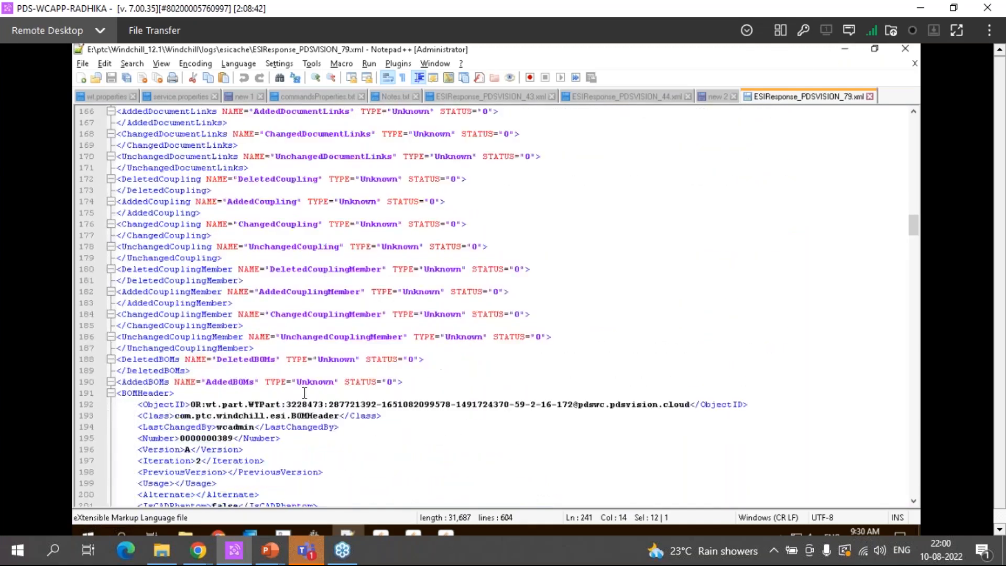
# Switch to the esicache folder in File Explorer and open ESIResponse_PDSVISION_79 in Notepad++ again
pyautogui.click(186, 531)
pyautogui.rightClick(638, 151)
pyautogui.click(671, 206)
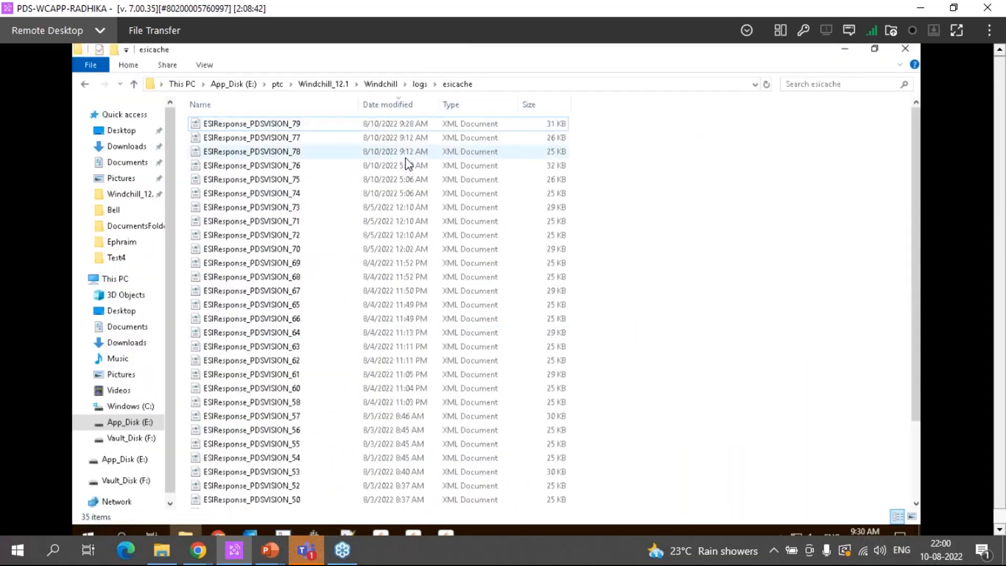
pyautogui.rightClick(297, 127)
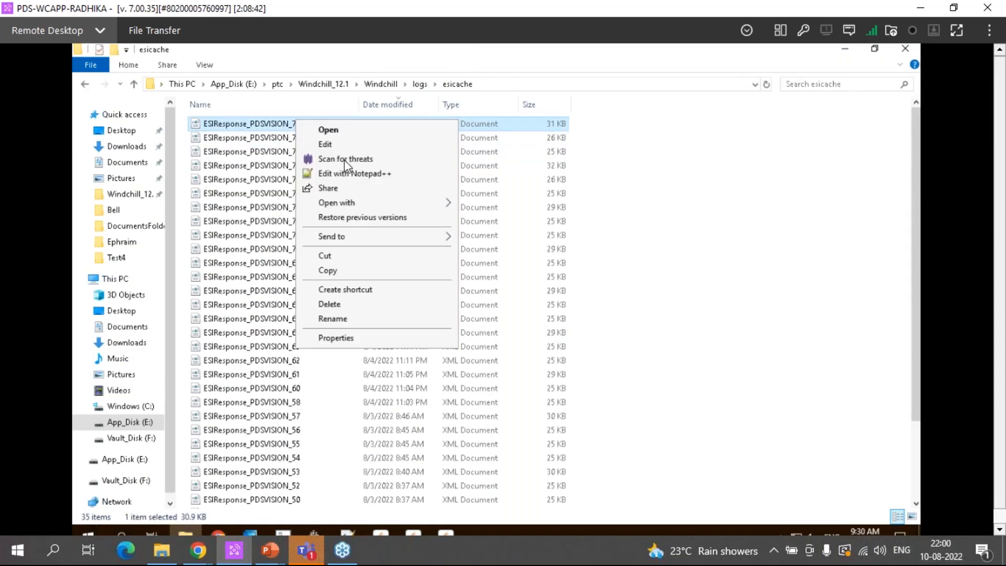
pyautogui.click(355, 173)
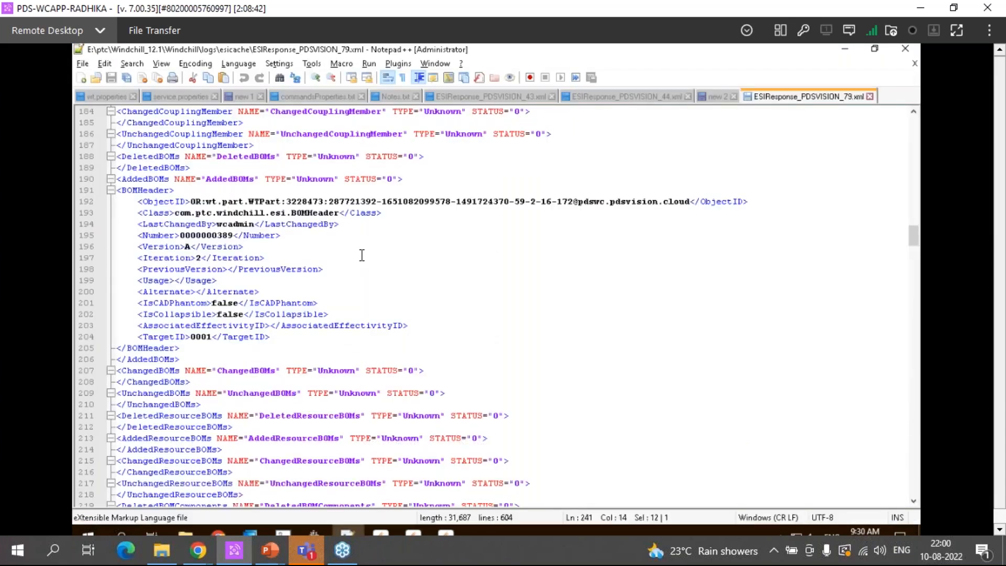
# Look over the sections from BOMHeader to the last BOMComponent entry, and minimize the response file's window
pyautogui.scroll(-12, 361, 255)
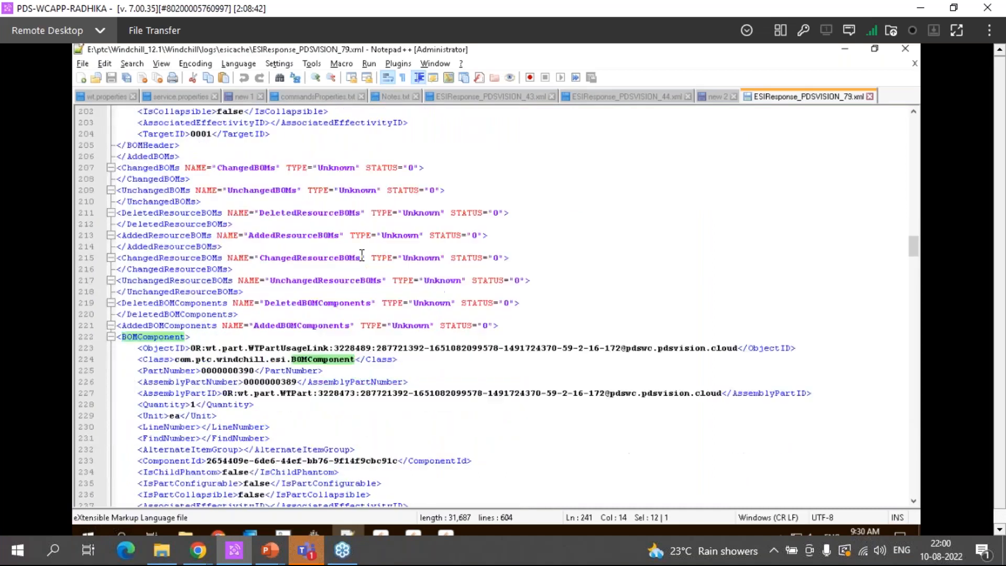
pyautogui.scroll(-3, 362, 253)
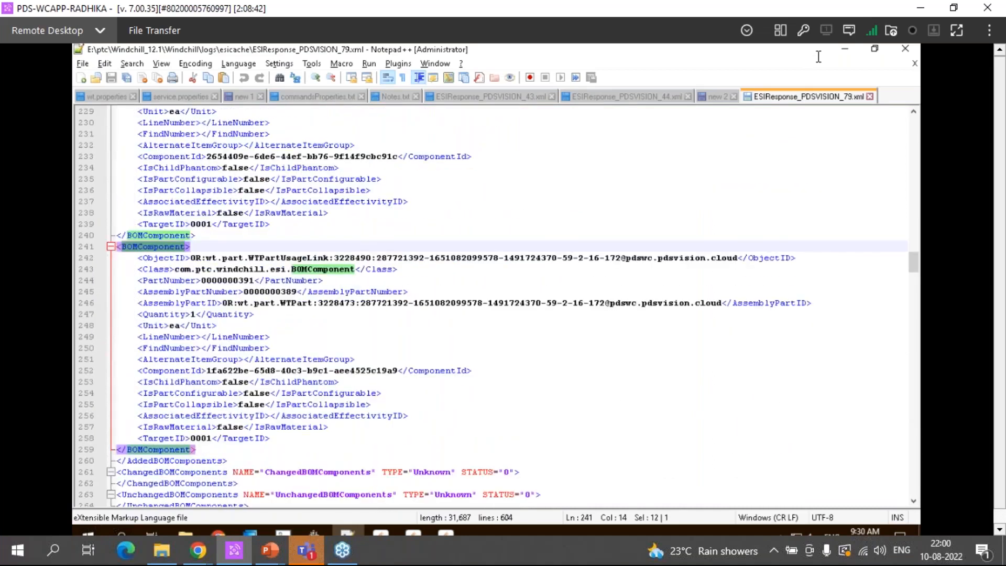
pyautogui.click(845, 50)
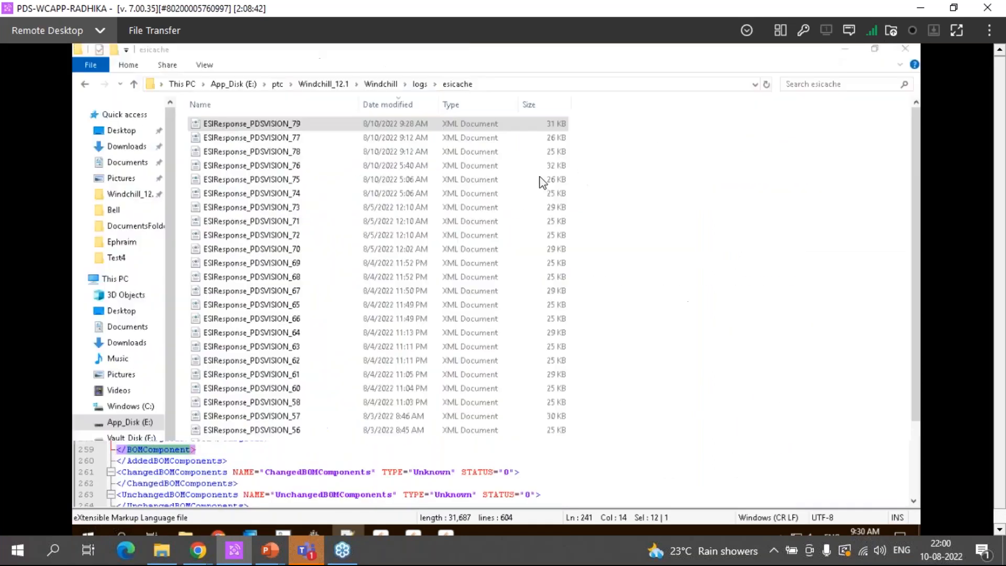
# Switch to Chrome, reopen the recently closed Windchill Home page in a new tab, and dismiss the license alert
pyautogui.click(219, 520)
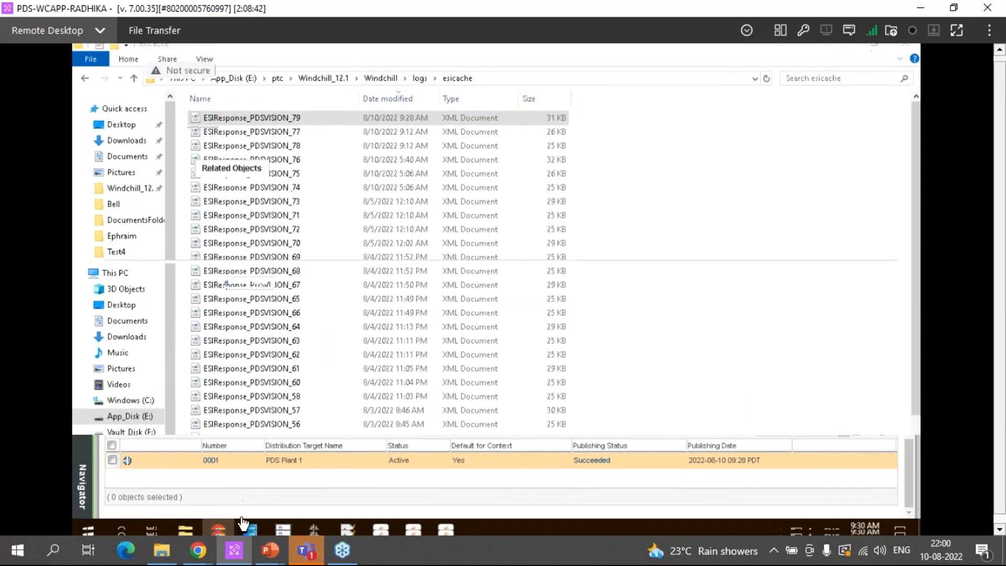
pyautogui.click(219, 521)
pyautogui.click(219, 520)
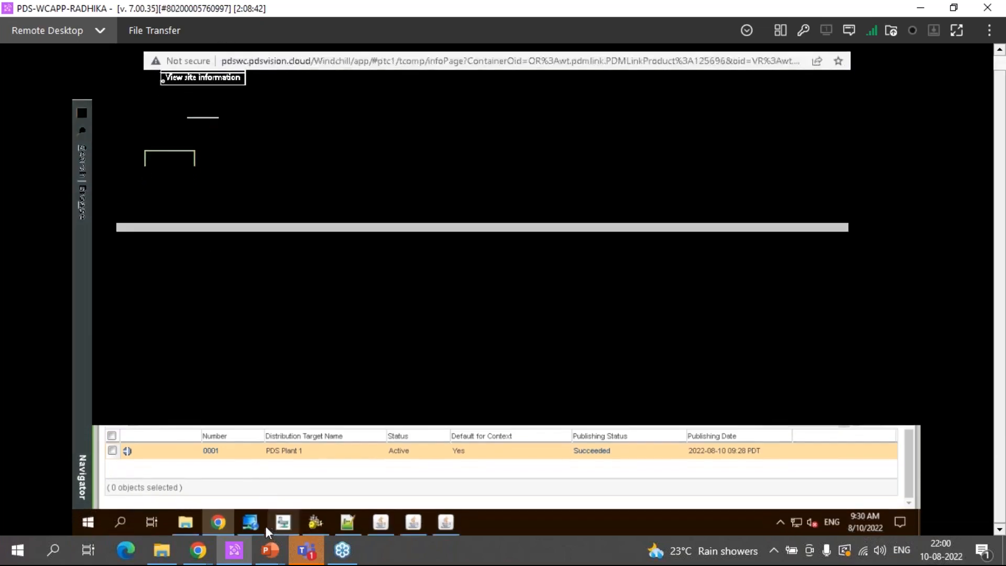
pyautogui.click(222, 523)
pyautogui.click(222, 523)
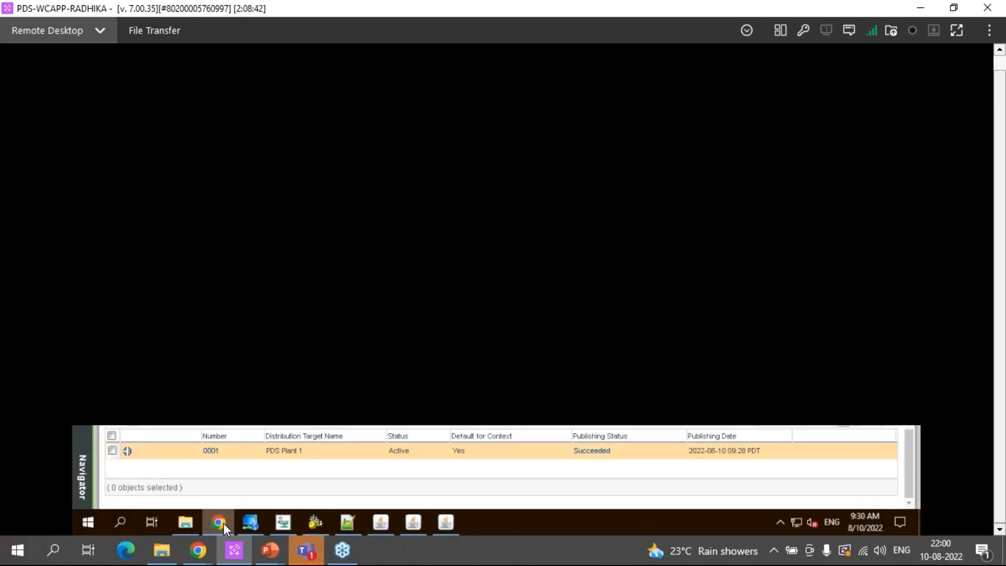
pyautogui.rightClick(223, 518)
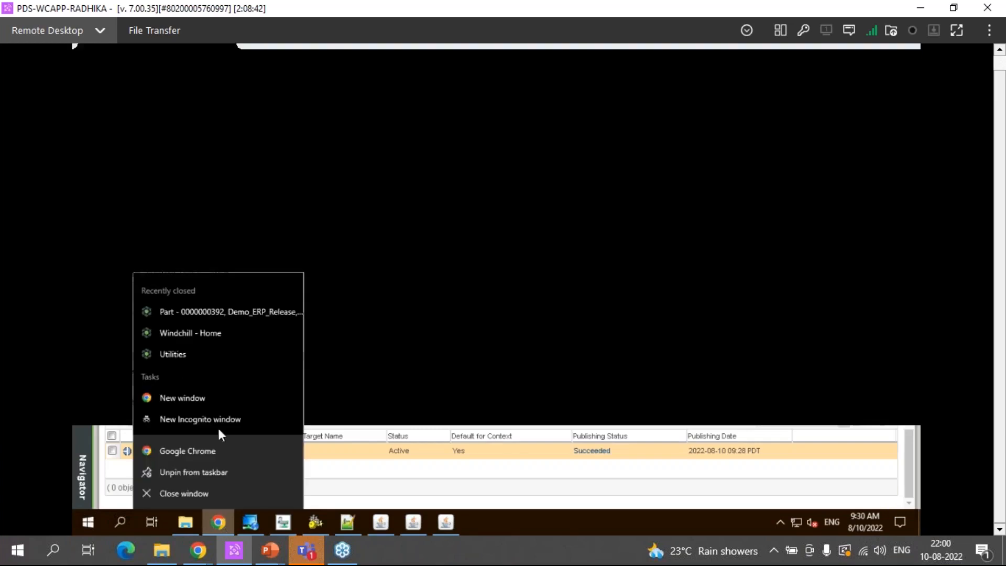
pyautogui.click(193, 338)
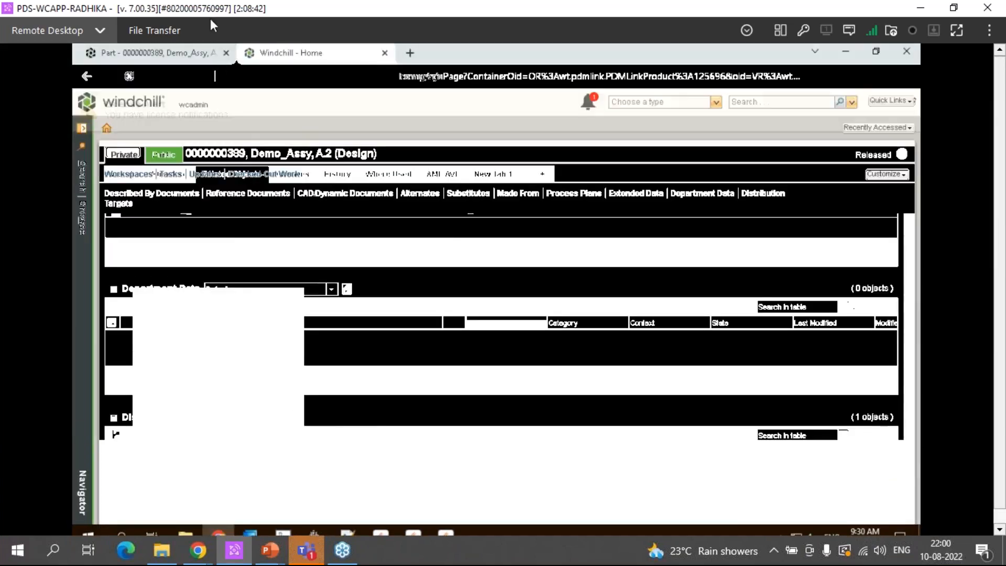
pyautogui.click(912, 100)
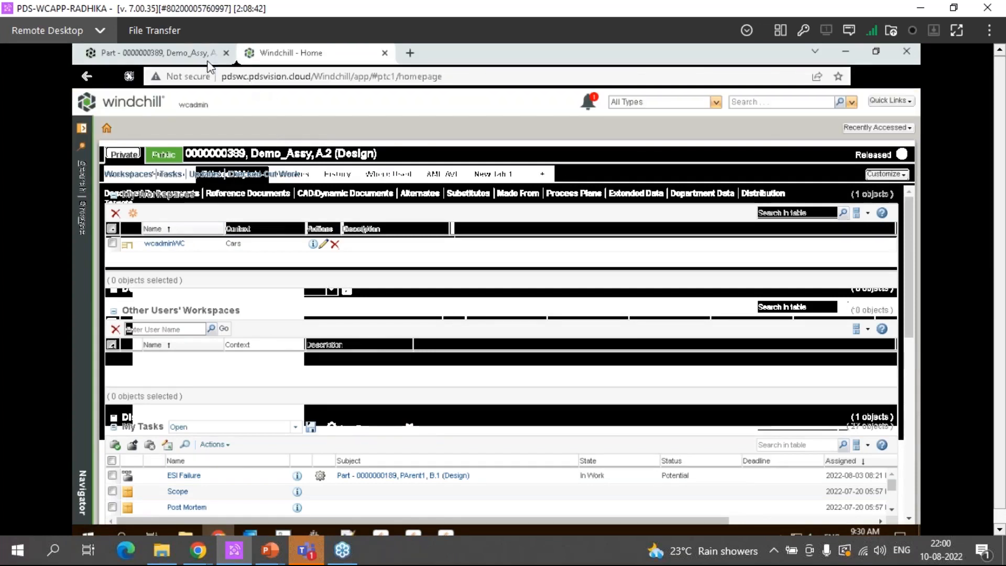
# Return to the Demo_Assy part's distribution targets, view the related ESI transactions for PDS Plant 1, and close their window
pyautogui.click(169, 61)
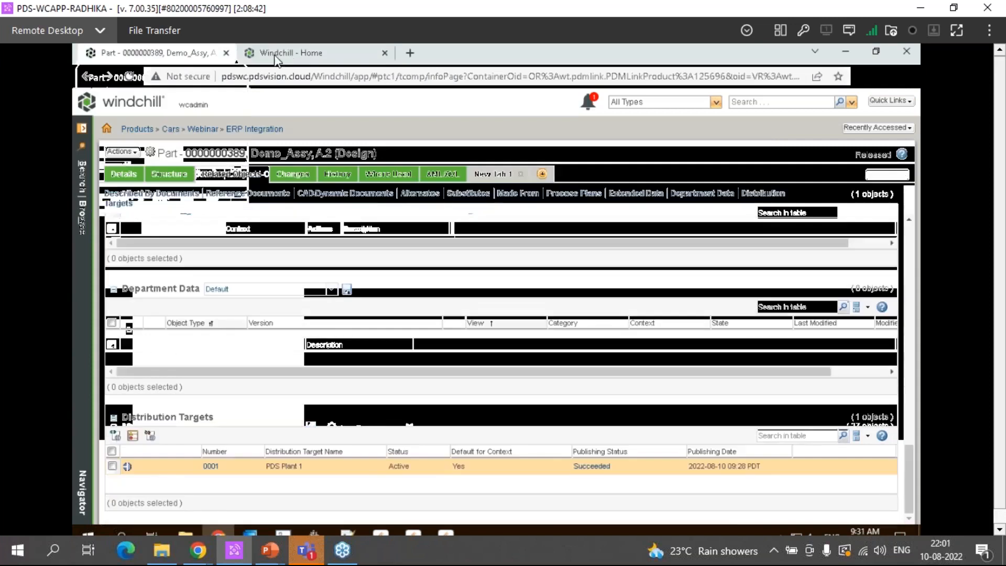
pyautogui.click(159, 180)
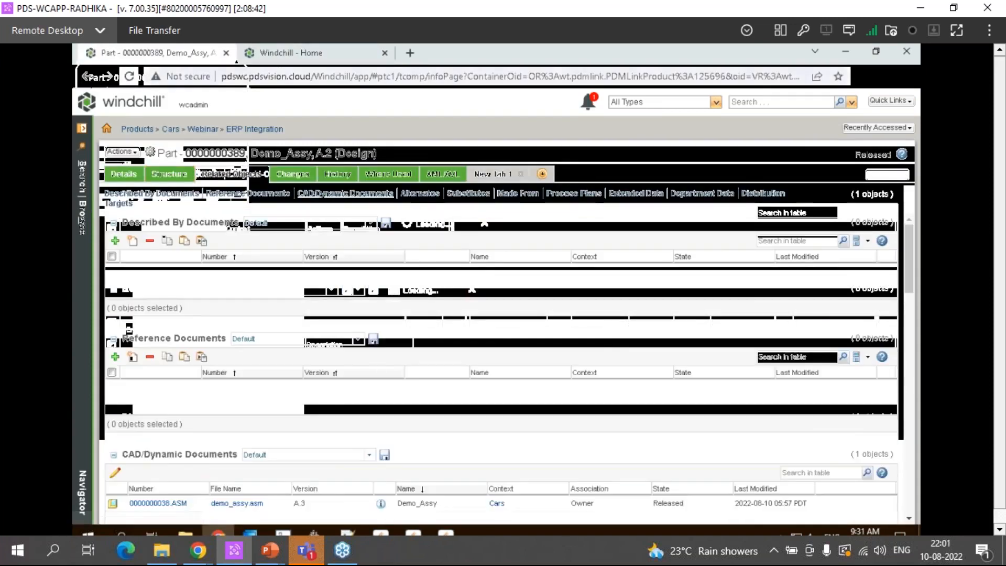
pyautogui.click(291, 53)
pyautogui.click(166, 52)
pyautogui.scroll(-10, 603, 453)
pyautogui.click(599, 452)
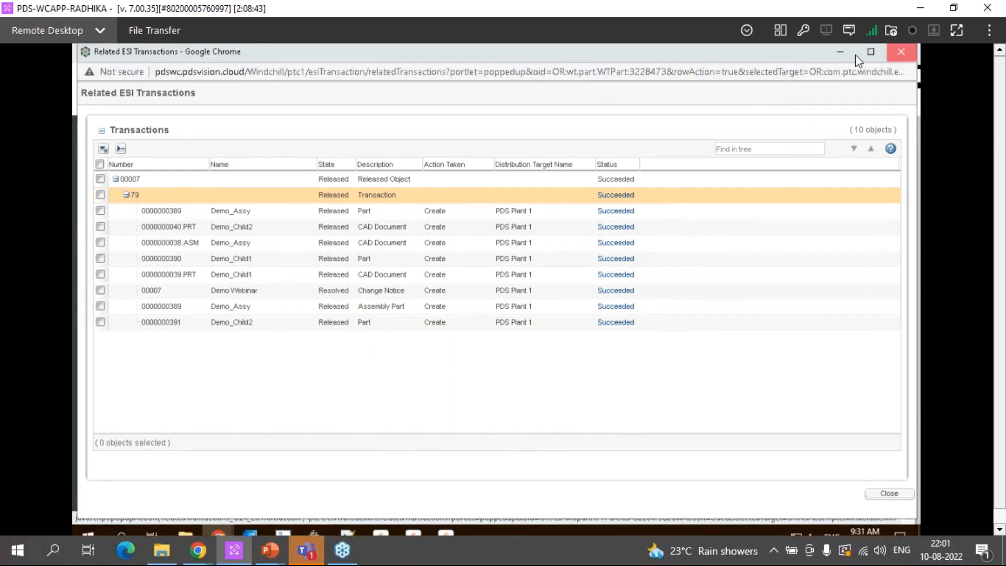
pyautogui.click(900, 52)
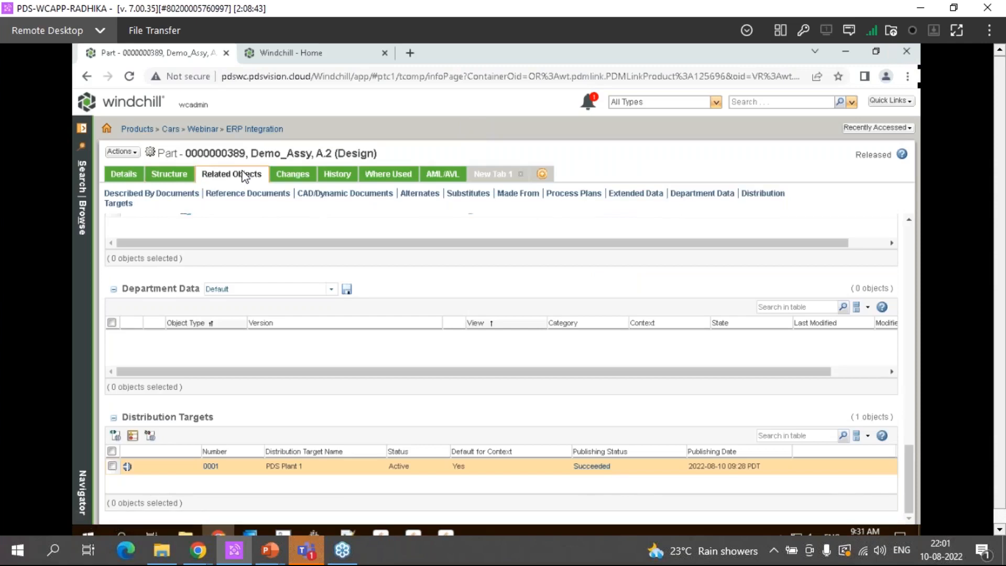
# Reload the Windchill home page and switch between it and the Demo_Assy part page
pyautogui.click(314, 59)
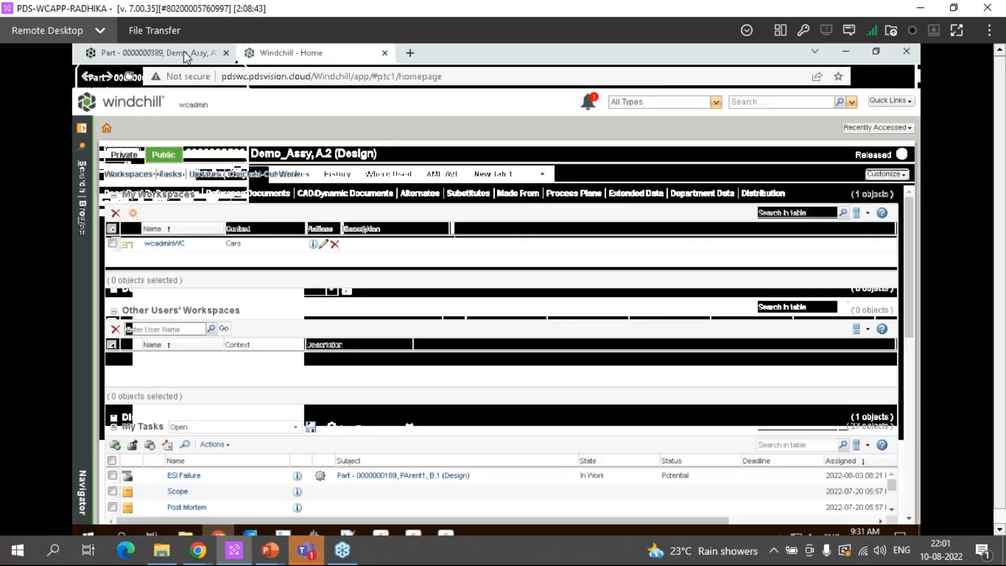
pyautogui.click(182, 52)
pyautogui.click(276, 54)
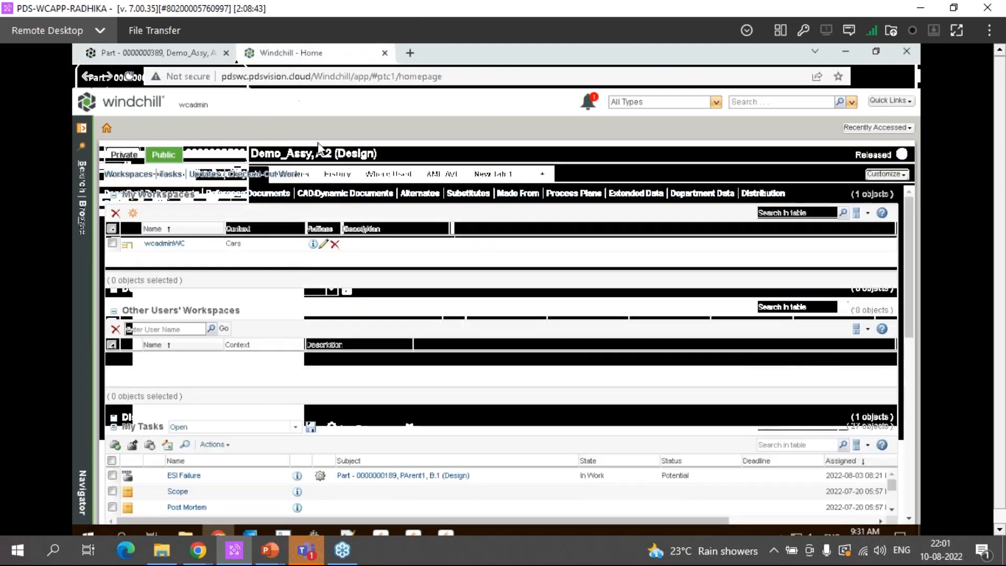
pyautogui.click(130, 77)
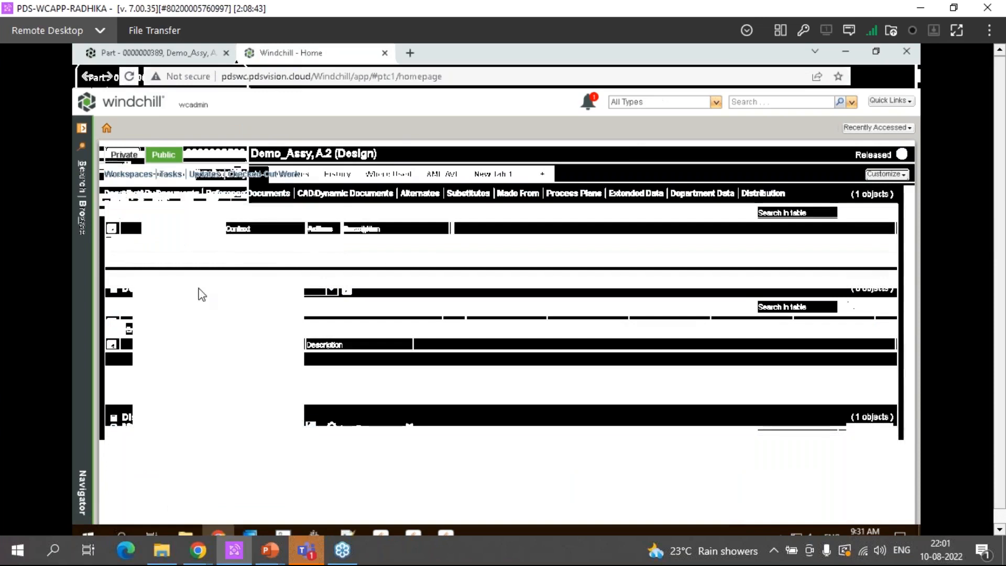
pyautogui.click(160, 55)
pyautogui.click(298, 58)
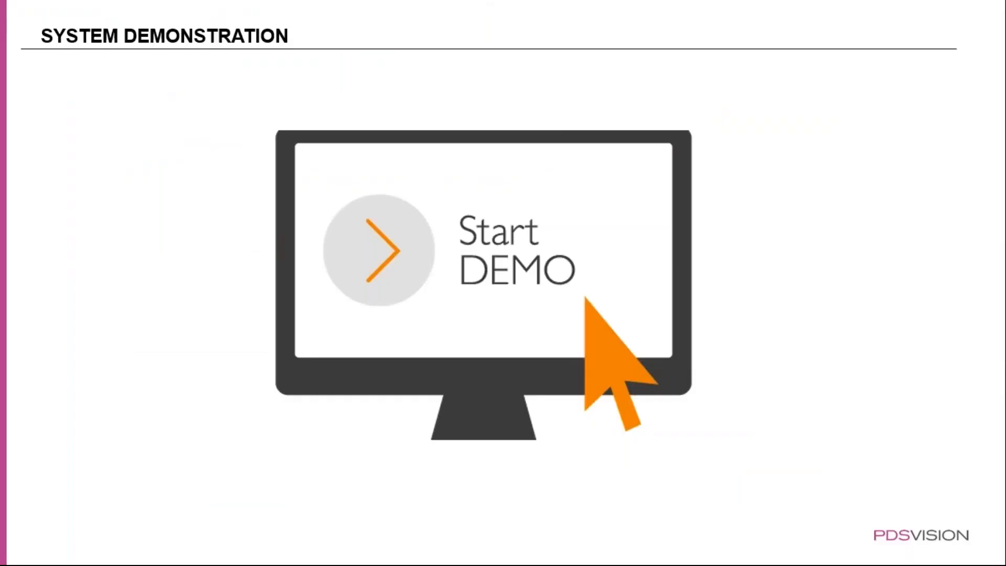
pyautogui.click(566, 253)
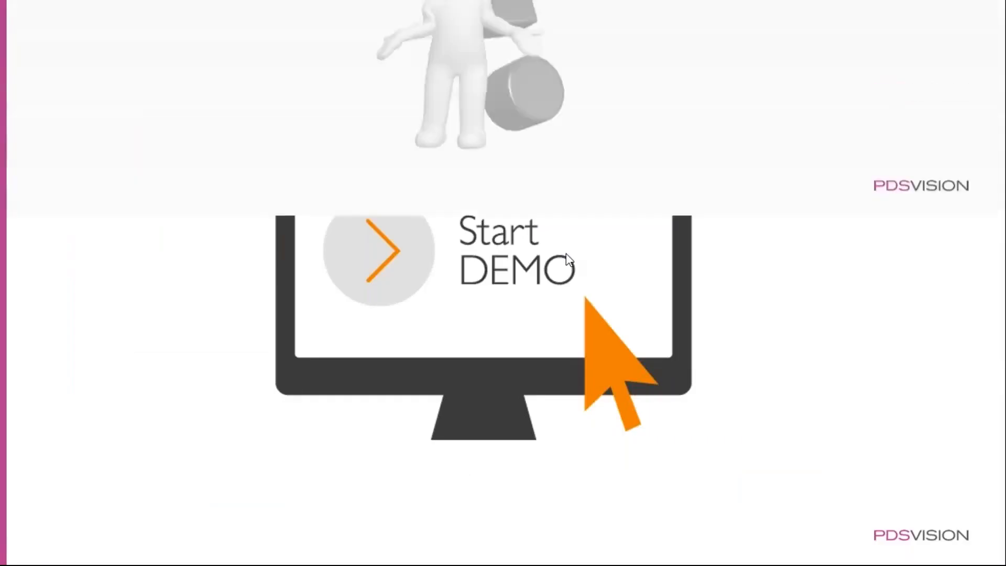